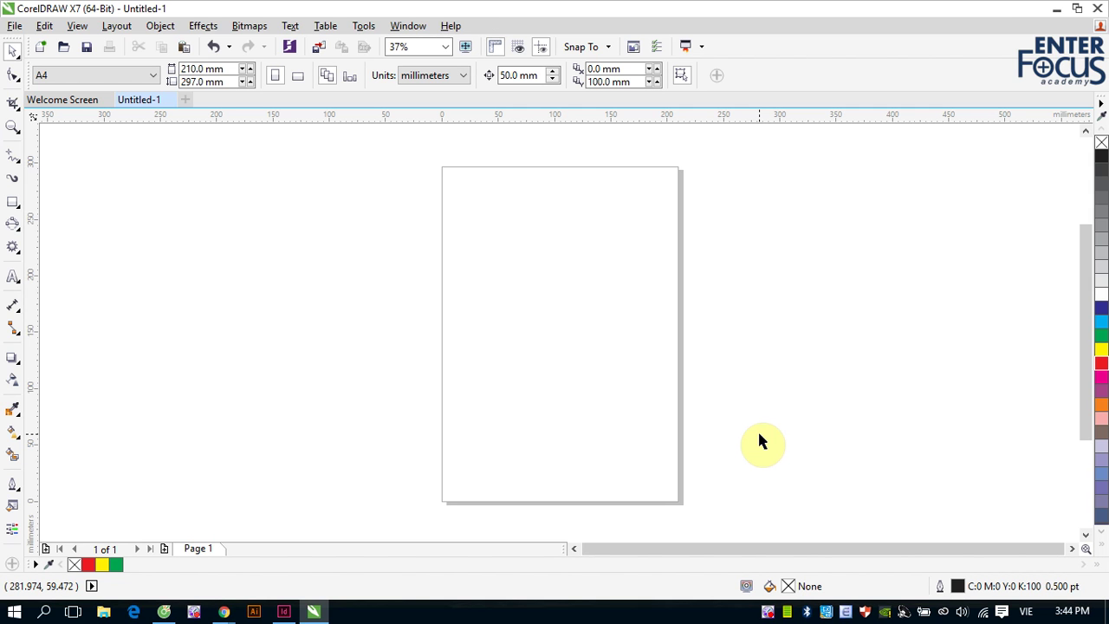
- Draw six separate unfilled rectangles, about 39 to 66 mm wide, scattered over the page and leave them deselected
{"action": "left_click", "coordinate": [13, 204]}
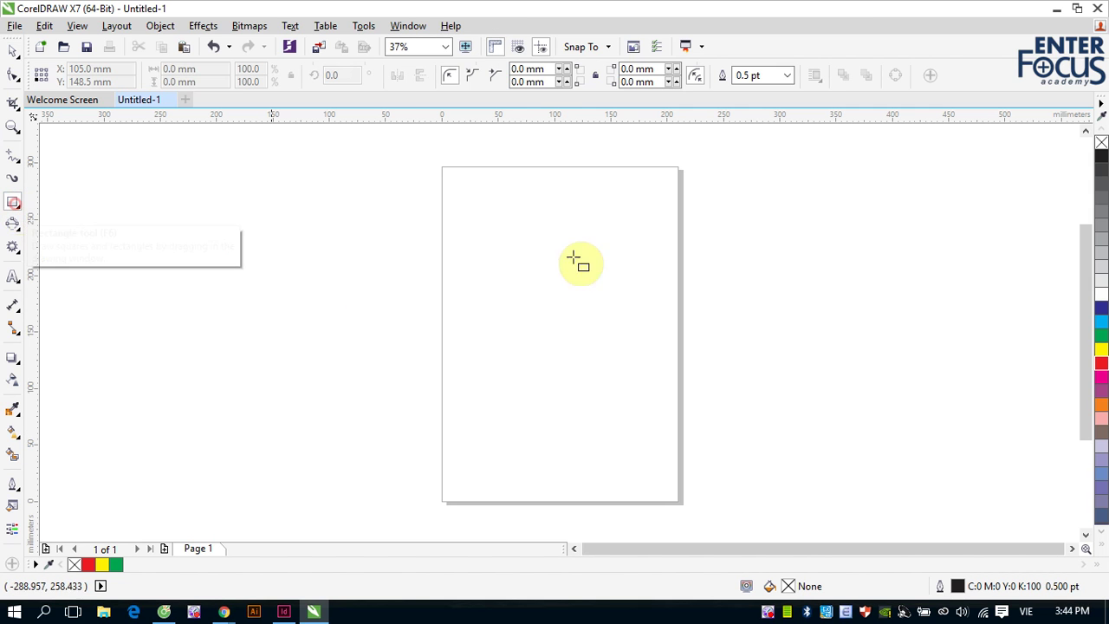
{"action": "left_click_drag", "start_coordinate": [469, 221], "coordinate": [543, 269]}
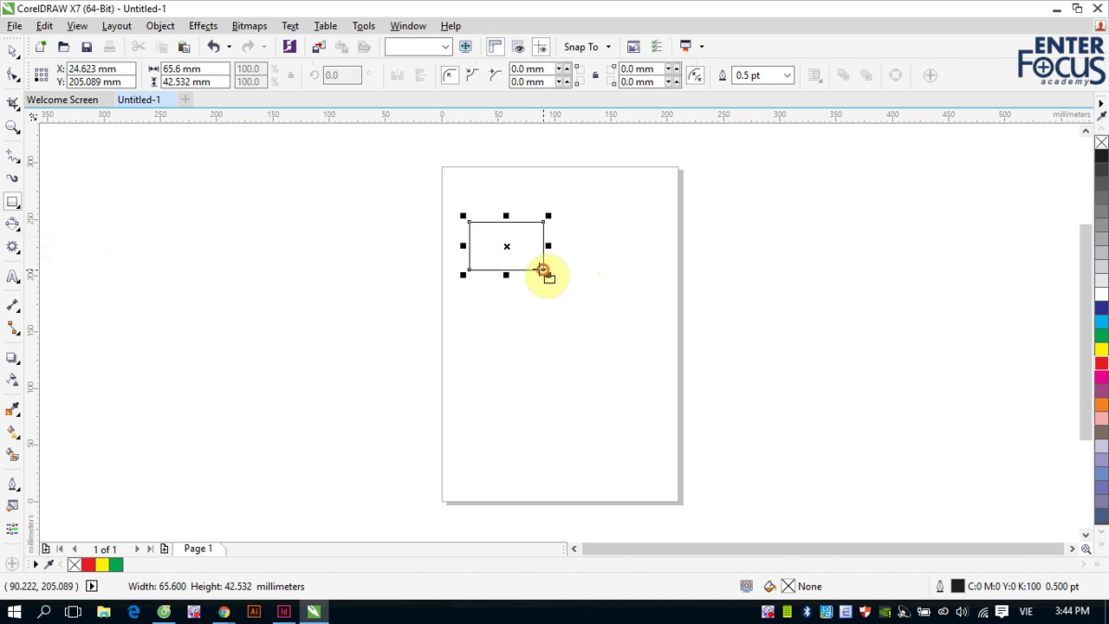
{"action": "left_click_drag", "start_coordinate": [568, 209], "coordinate": [631, 252]}
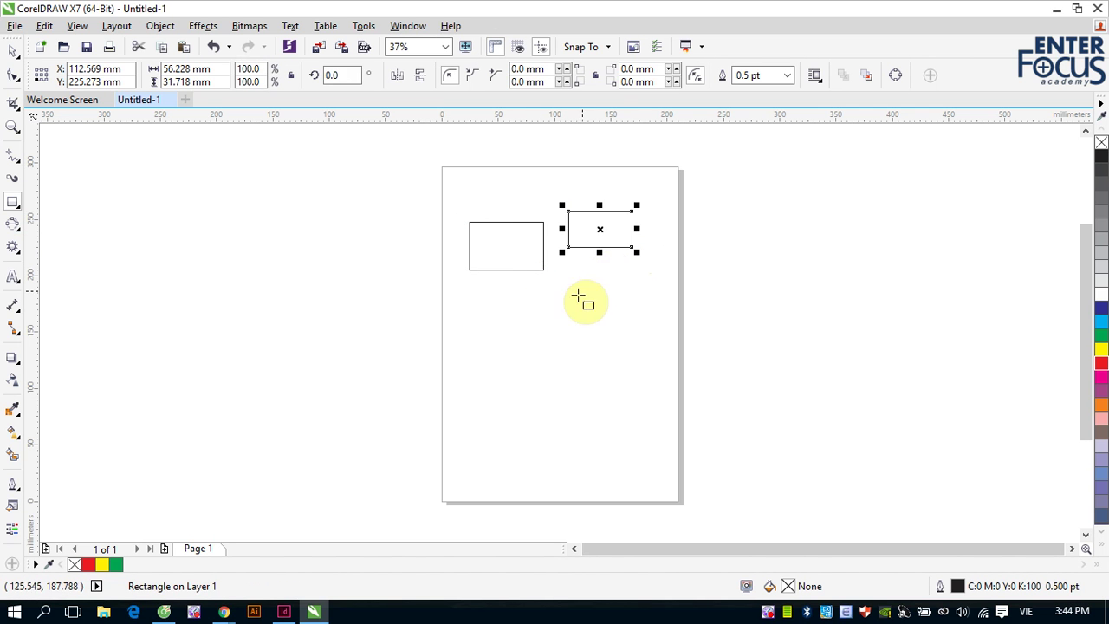
{"action": "left_click_drag", "start_coordinate": [505, 303], "coordinate": [576, 343]}
{"action": "left_click_drag", "start_coordinate": [606, 276], "coordinate": [651, 310]}
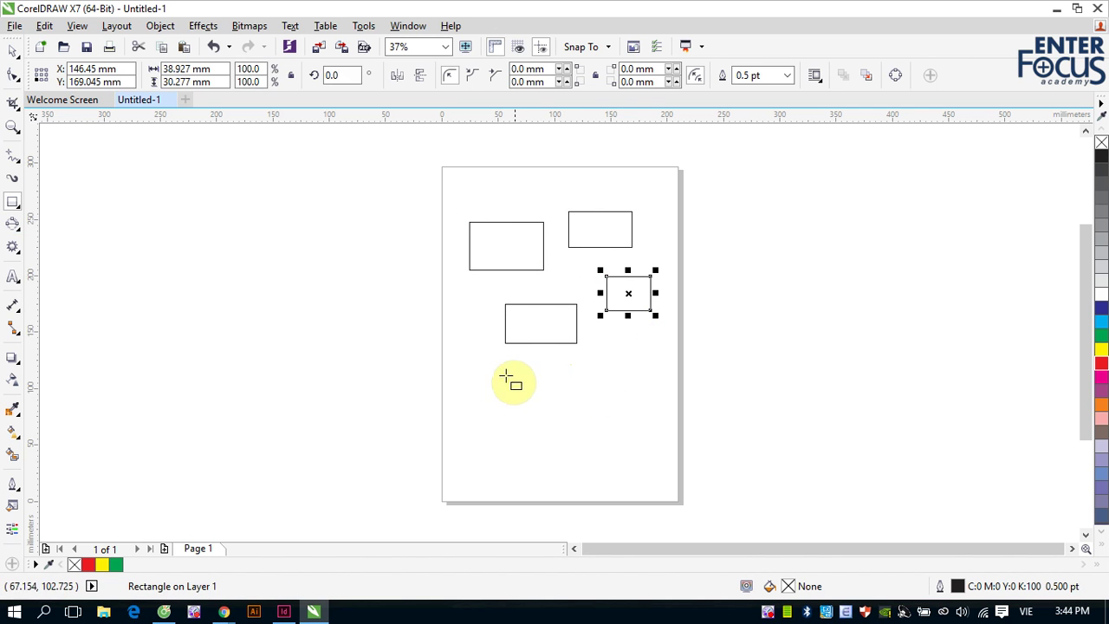
{"action": "mouse_move", "coordinate": [463, 369]}
{"action": "left_mouse_down"}
{"action": "mouse_move", "coordinate": [607, 497]}
{"action": "mouse_move", "coordinate": [623, 487]}
{"action": "left_mouse_up"}
{"action": "left_click", "coordinate": [13, 50]}
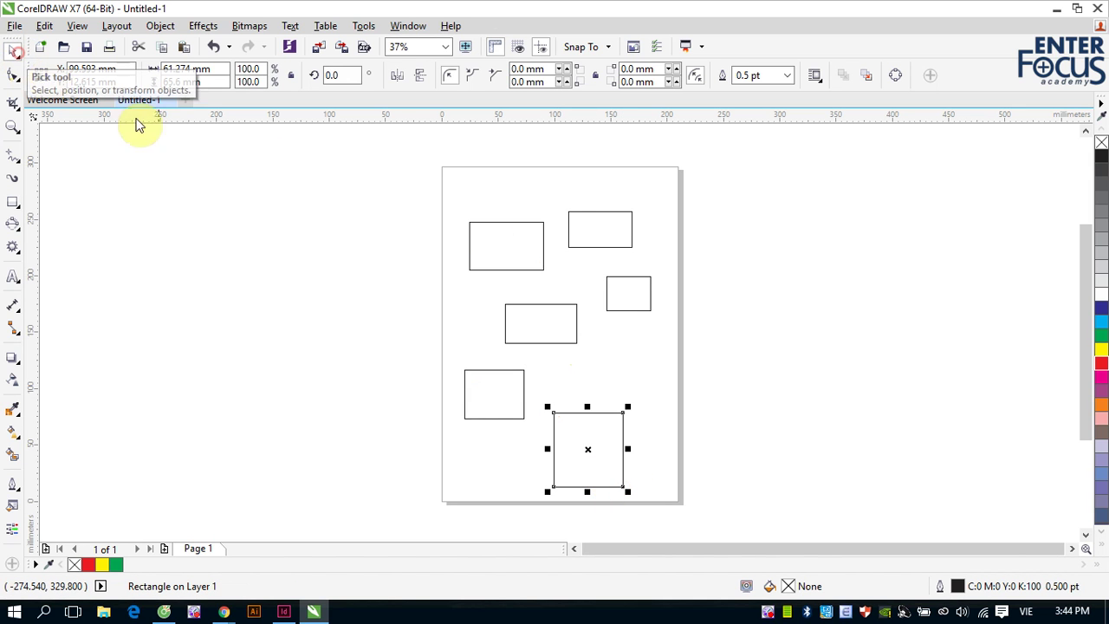
{"action": "left_click", "coordinate": [728, 249]}
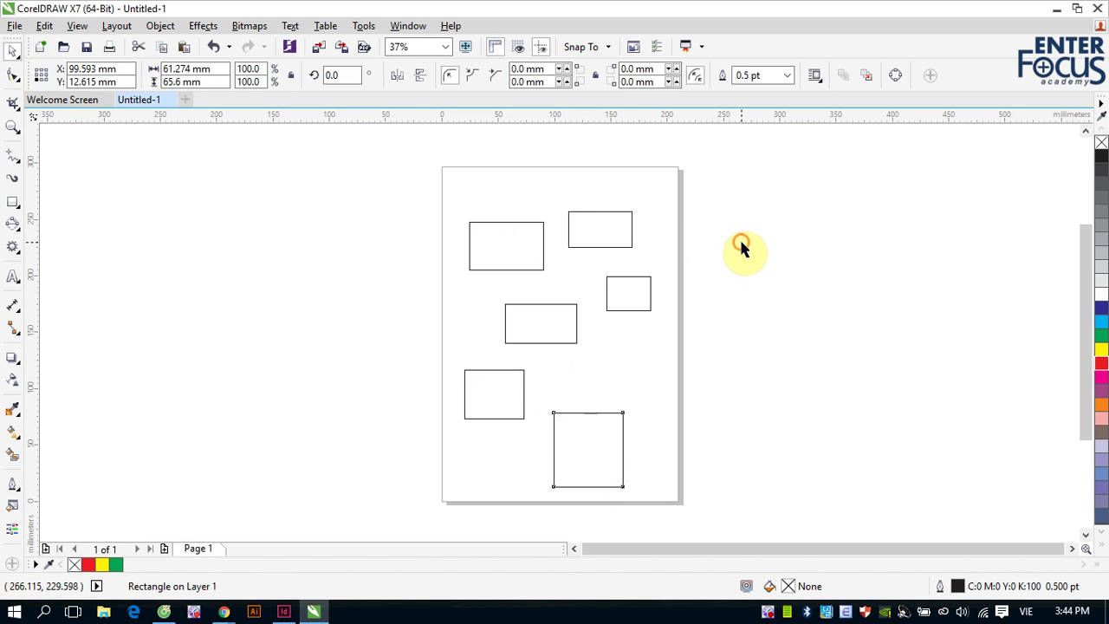
- Fill the rectangle near the page's upper-left corner with red and deselect it
{"action": "left_click", "coordinate": [543, 258]}
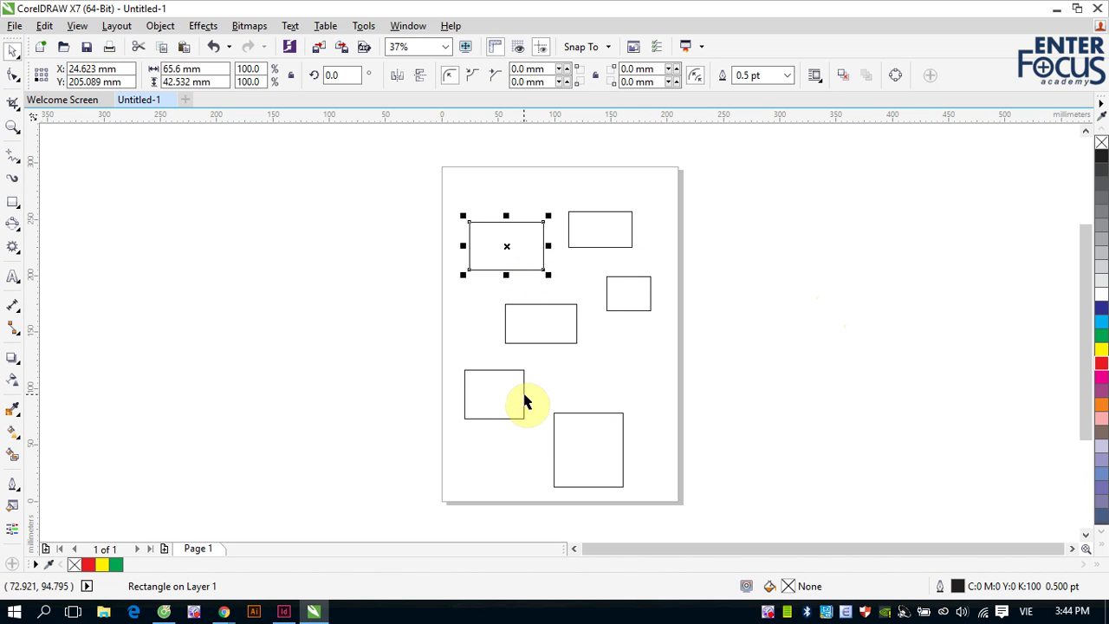
{"action": "left_click", "coordinate": [1101, 366]}
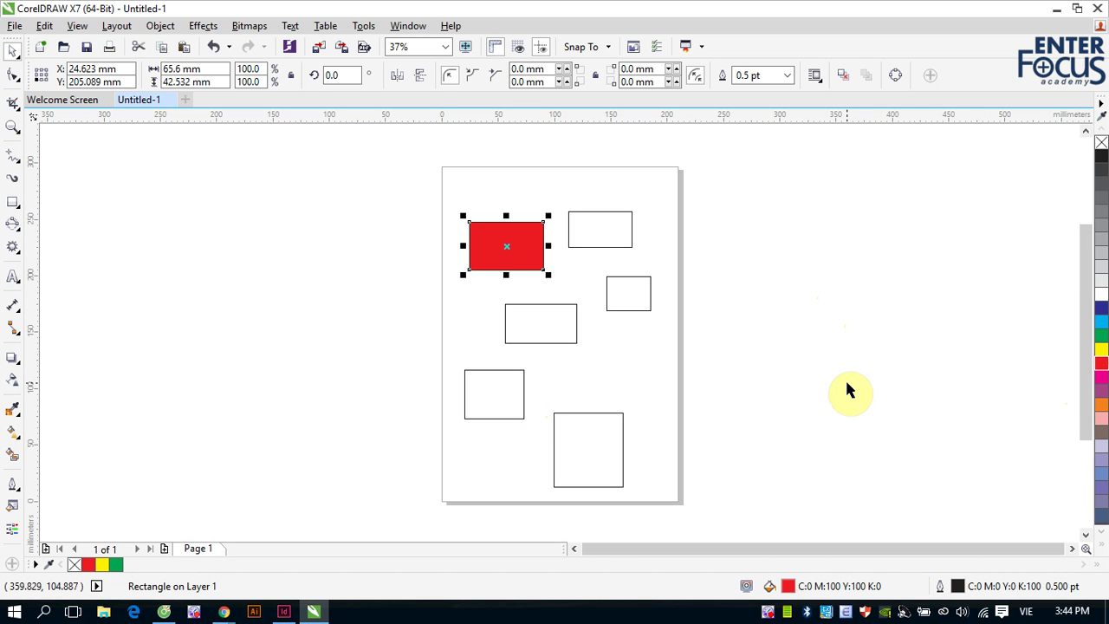
{"action": "left_click", "coordinate": [848, 359]}
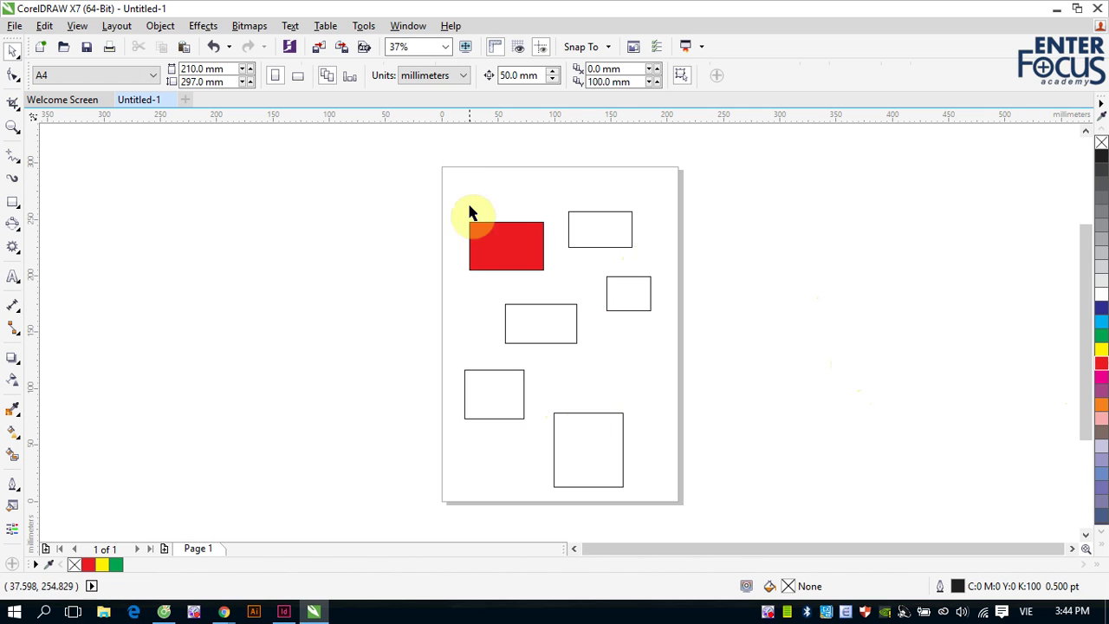
- Delete the upper five rectangles together and move the remaining one up to the middle of the page
{"action": "left_click_drag", "start_coordinate": [406, 180], "coordinate": [703, 448]}
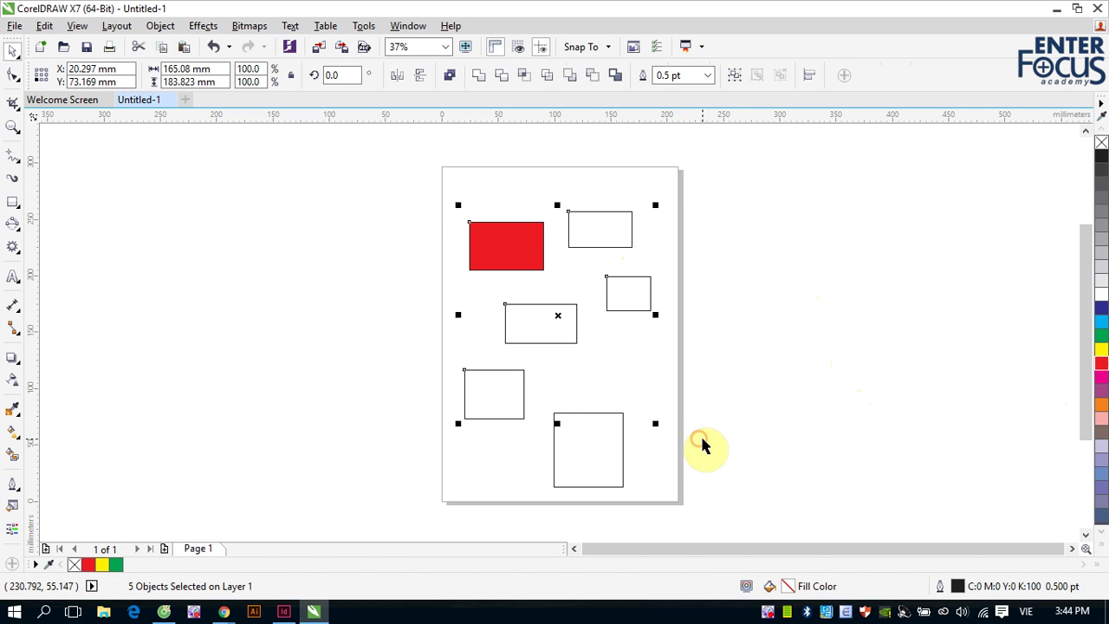
{"action": "key", "text": "Delete"}
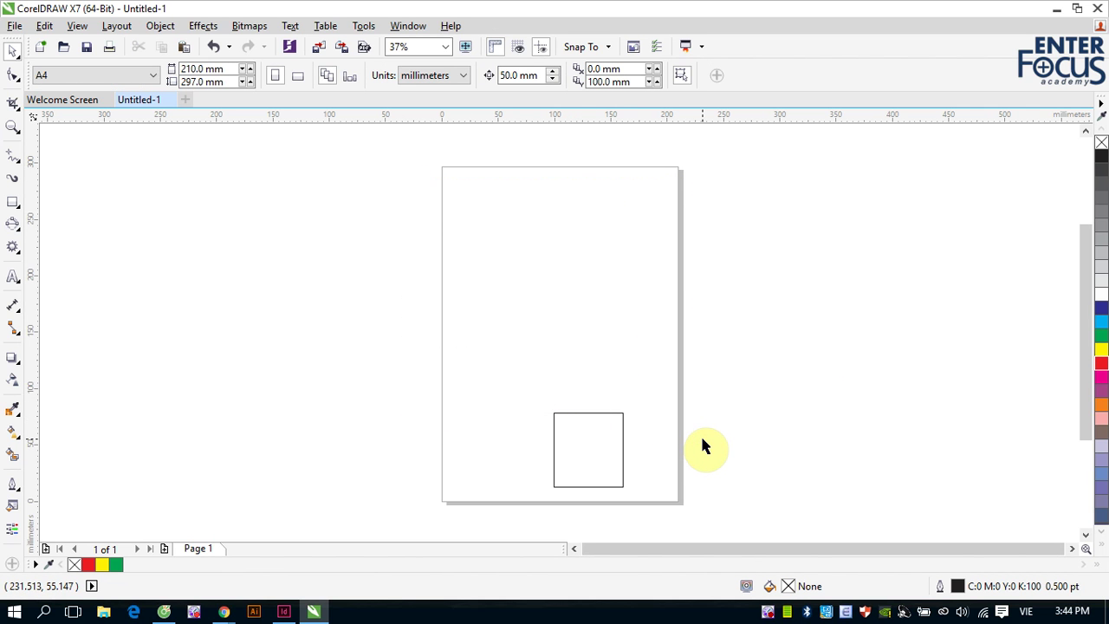
{"action": "left_click", "coordinate": [566, 415]}
{"action": "left_click_drag", "start_coordinate": [566, 415], "coordinate": [562, 310]}
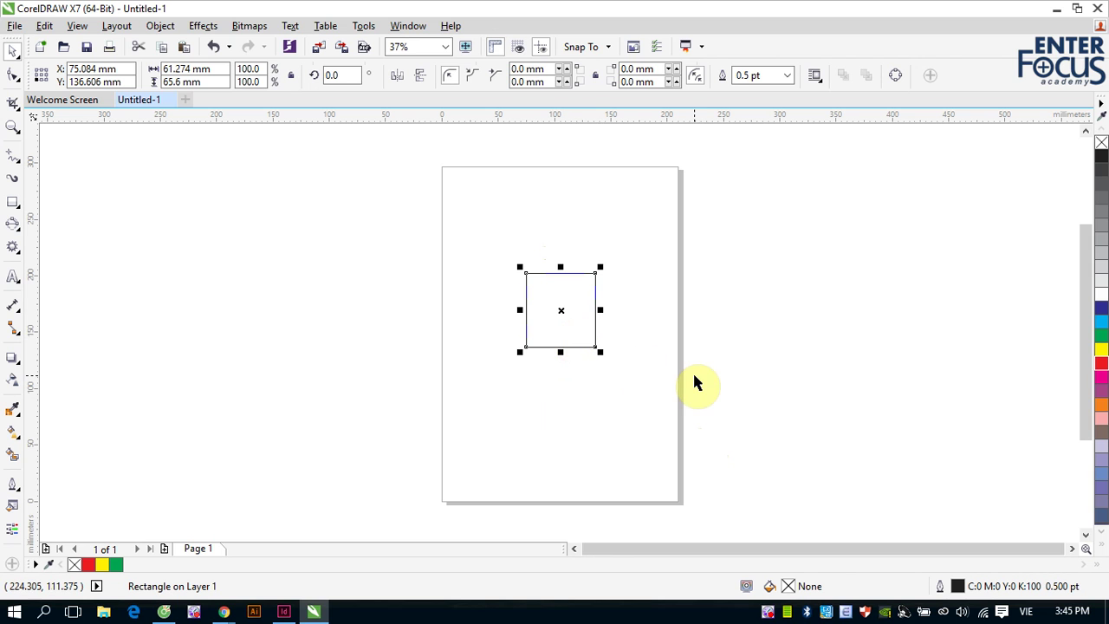
- With nothing selected, set red as the document's default fill for Graphic objects only
{"action": "left_click", "coordinate": [758, 347]}
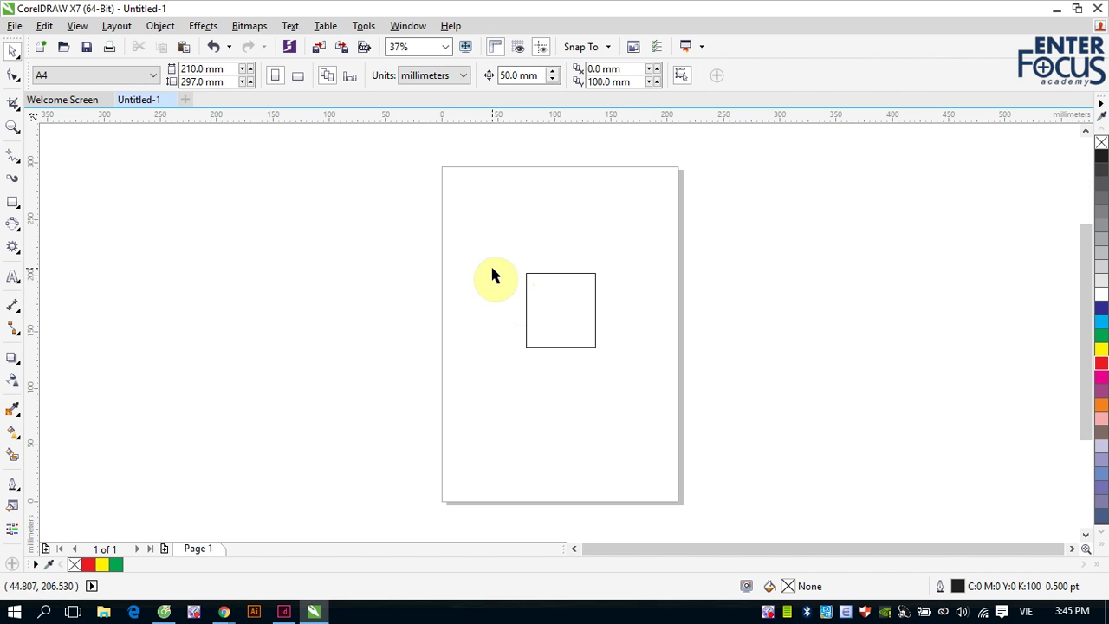
{"action": "left_click_drag", "start_coordinate": [495, 250], "coordinate": [645, 357]}
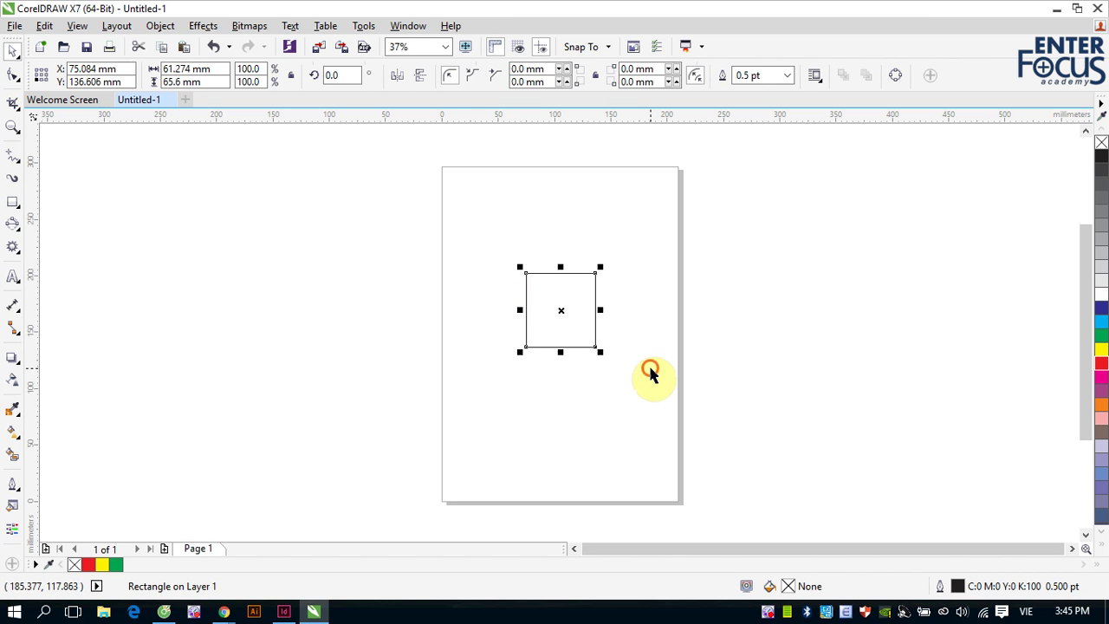
{"action": "left_click", "coordinate": [650, 368]}
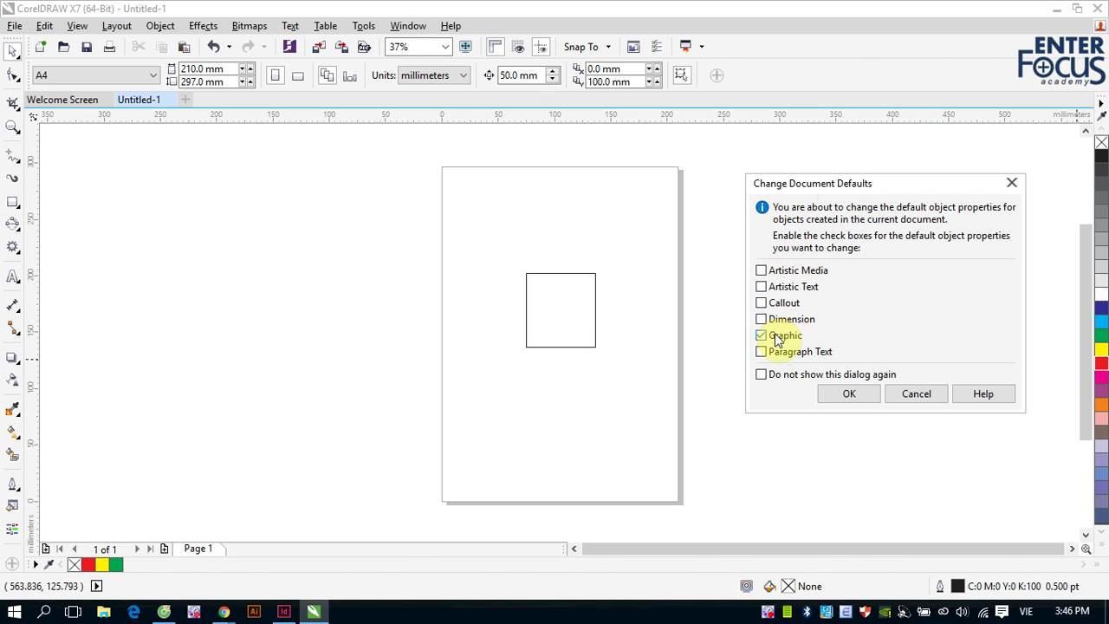
{"action": "left_click", "coordinate": [851, 397]}
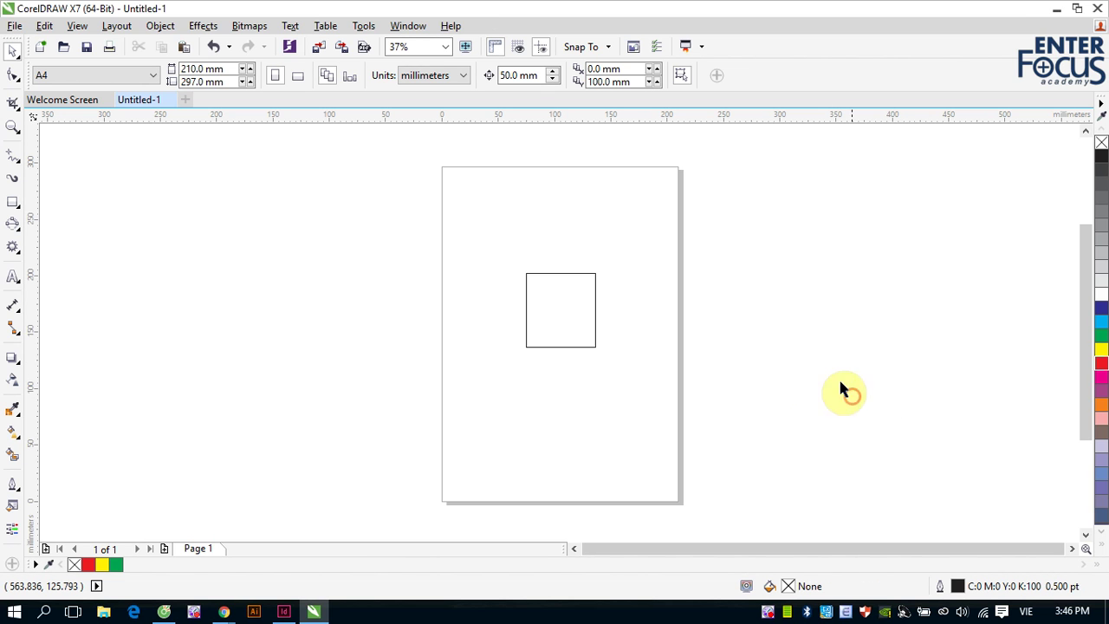
- Draw four rectangles using the red default fill: one in the page's upper left, one across its right edge and two beyond it
{"action": "left_click", "coordinate": [12, 203]}
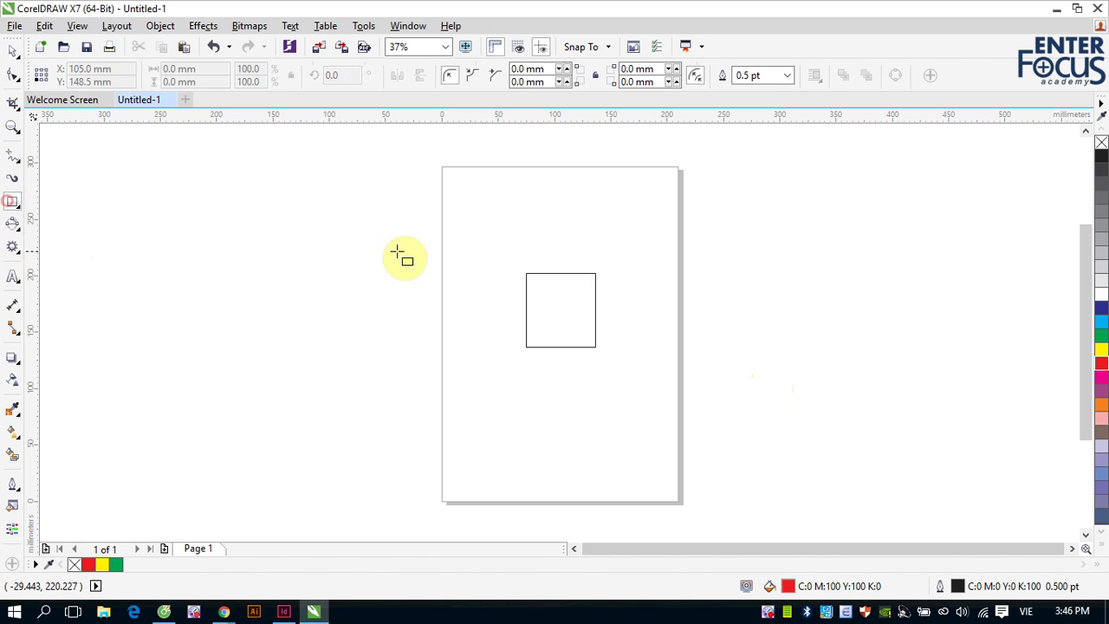
{"action": "left_click_drag", "start_coordinate": [468, 201], "coordinate": [507, 244]}
{"action": "mouse_move", "coordinate": [672, 217]}
{"action": "left_mouse_down"}
{"action": "mouse_move", "coordinate": [722, 285]}
{"action": "mouse_move", "coordinate": [713, 278]}
{"action": "left_mouse_up"}
{"action": "left_click_drag", "start_coordinate": [815, 251], "coordinate": [898, 317]}
{"action": "left_click_drag", "start_coordinate": [698, 369], "coordinate": [795, 425]}
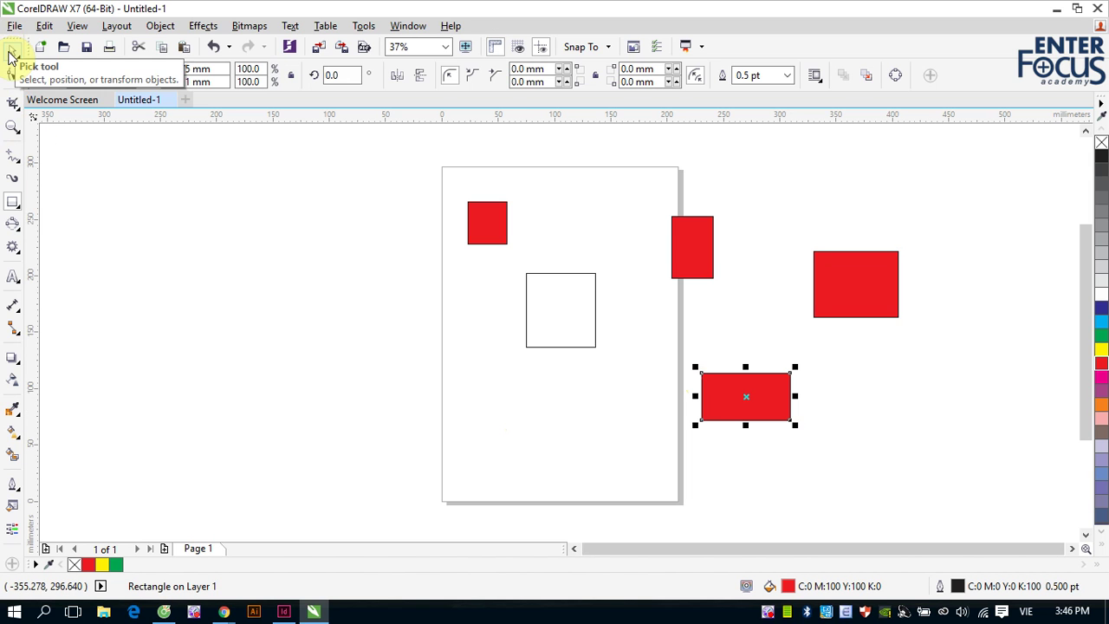
{"action": "left_click", "coordinate": [299, 260]}
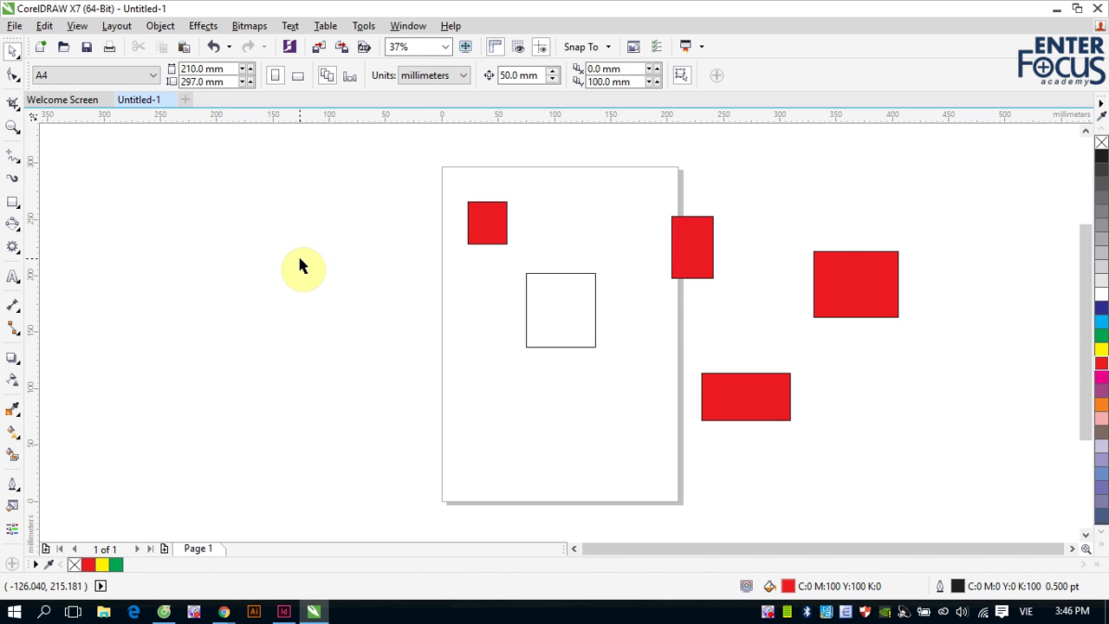
- Reset the default Graphic fill to none and draw a rectangle about 61 × 74 mm across the page's left edge
{"action": "left_click", "coordinate": [1101, 144]}
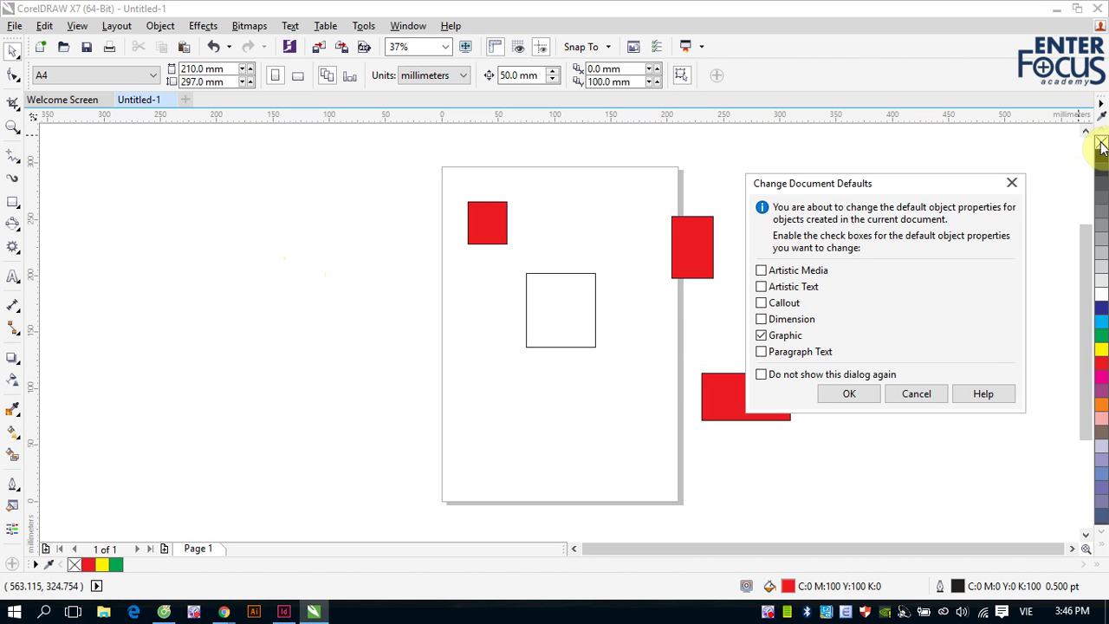
{"action": "left_click", "coordinate": [866, 393]}
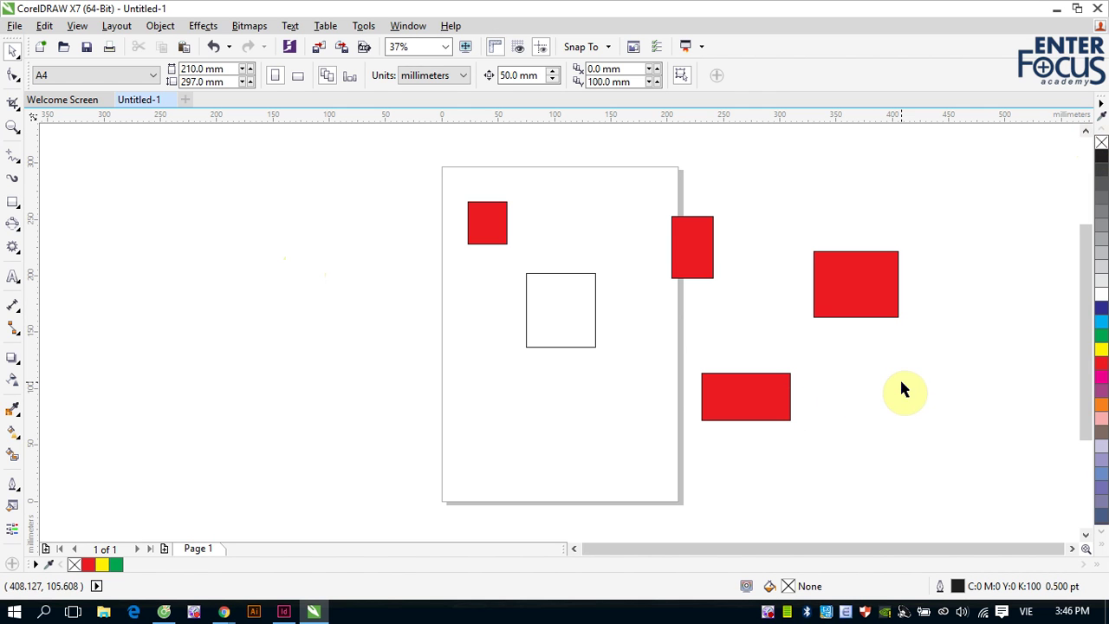
{"action": "left_click", "coordinate": [13, 202]}
{"action": "left_click_drag", "start_coordinate": [433, 280], "coordinate": [502, 363]}
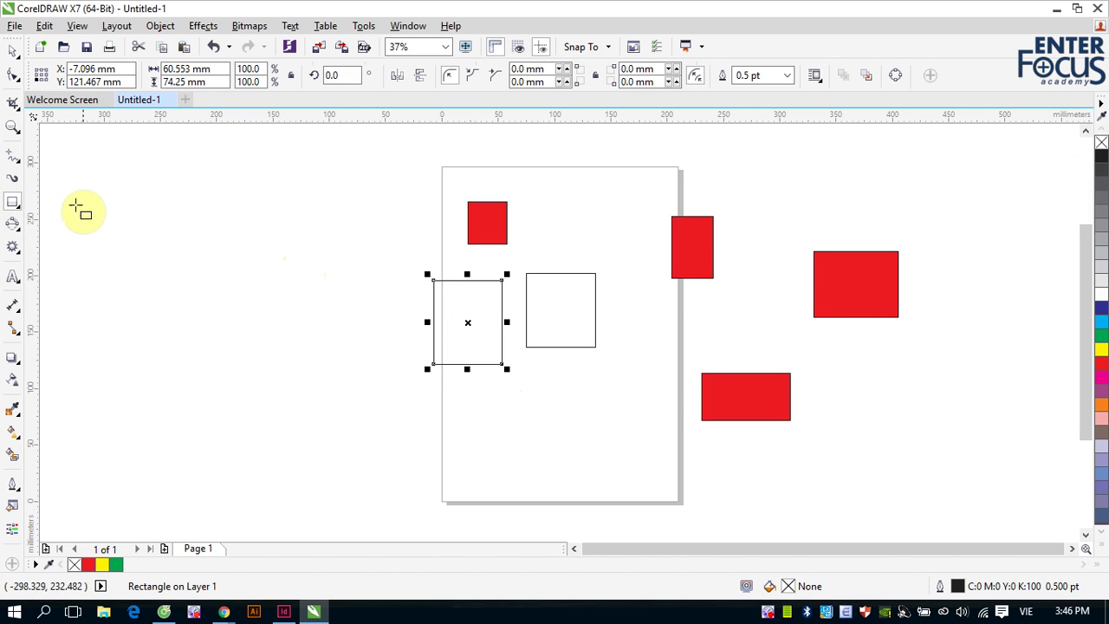
{"action": "left_click", "coordinate": [16, 52]}
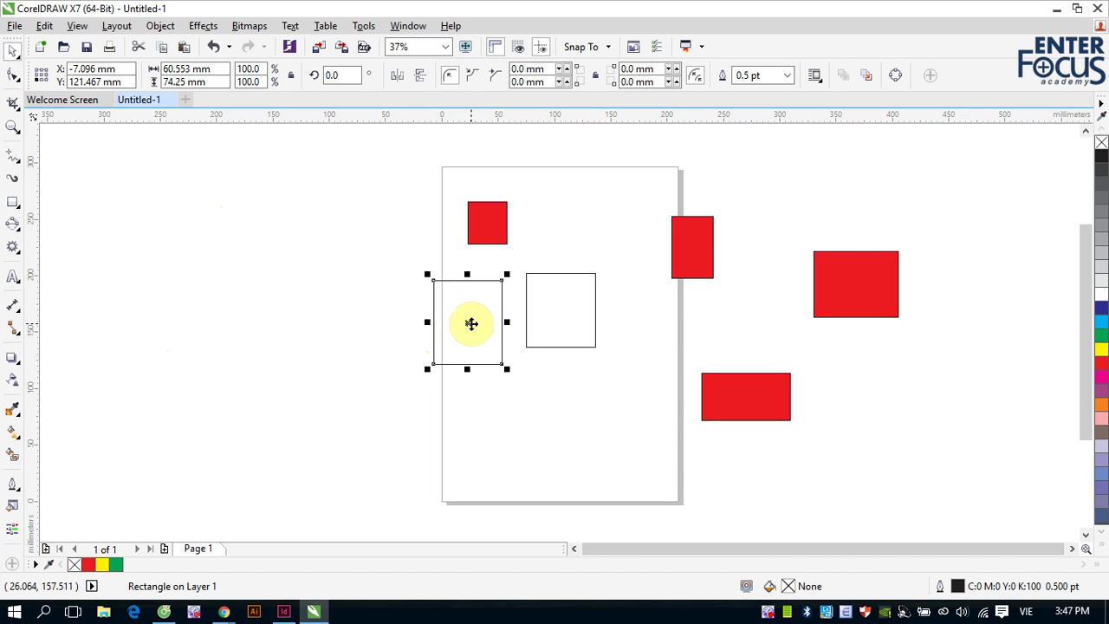
- Move the left unfilled rectangle fully onto the page and shift the other unfilled one up and to the right
{"action": "left_click_drag", "start_coordinate": [470, 323], "coordinate": [484, 327]}
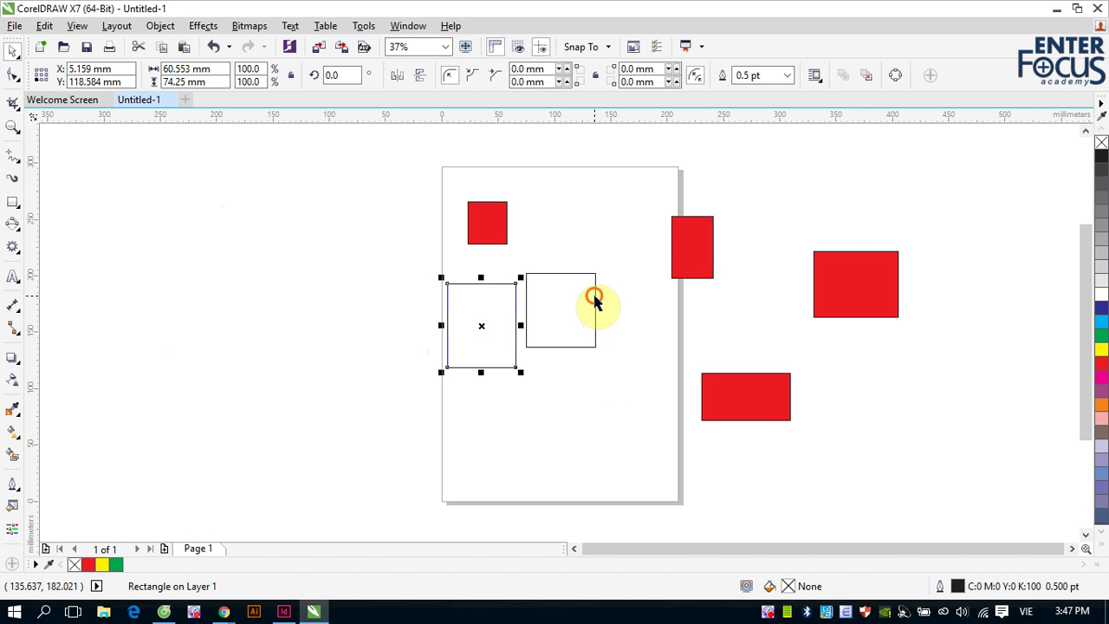
{"action": "left_click_drag", "start_coordinate": [594, 300], "coordinate": [629, 272]}
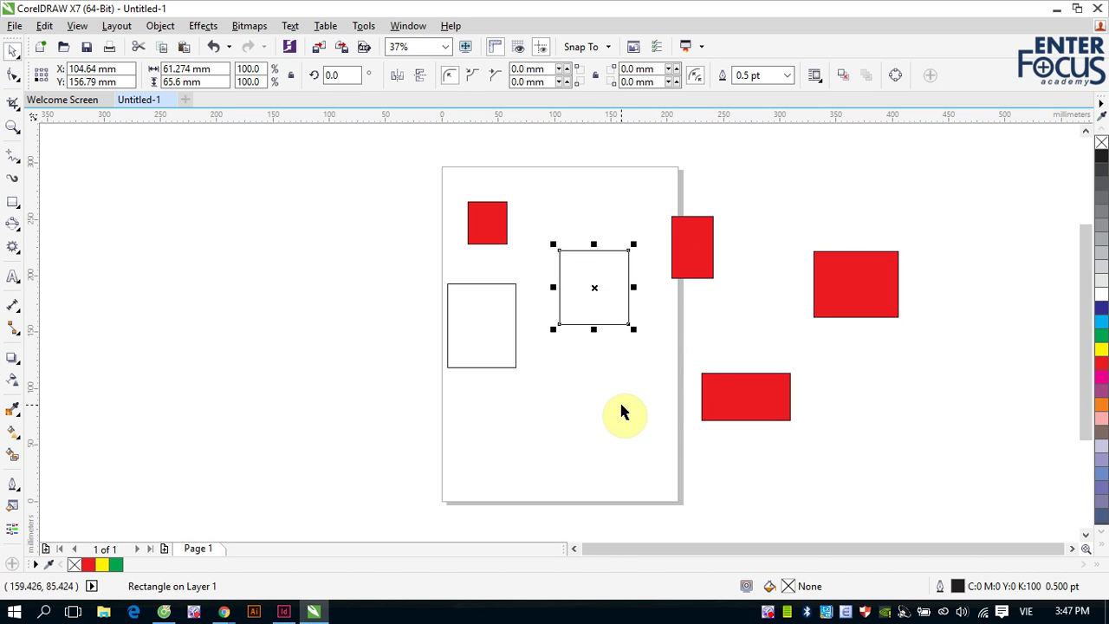
{"action": "left_click", "coordinate": [556, 370]}
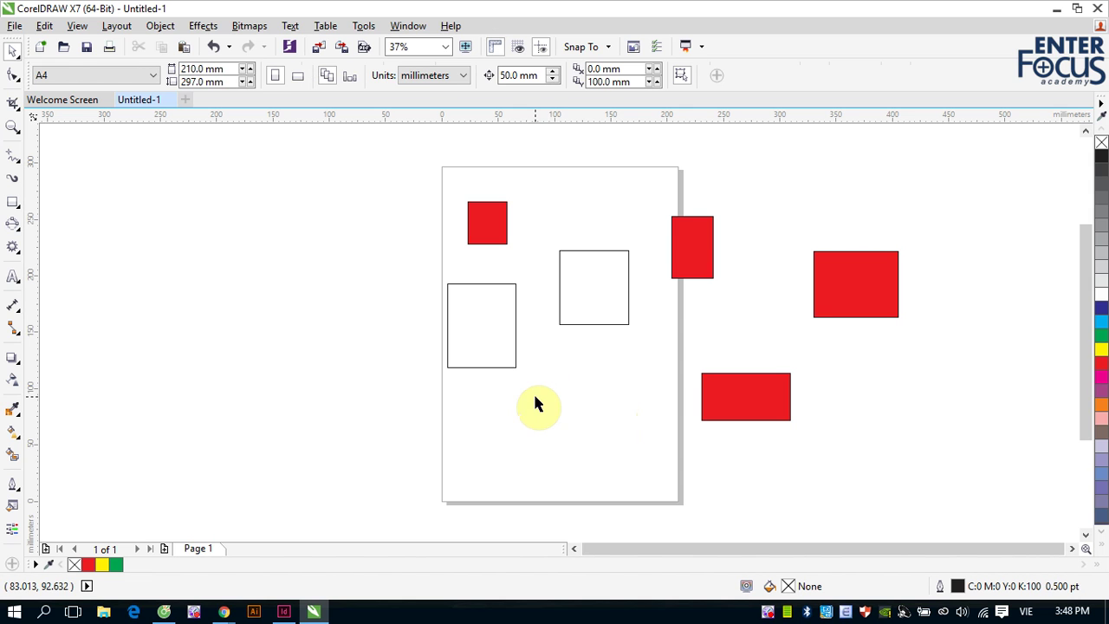
- Select all four red rectangles together with the unfilled rectangle near the page's middle, and clear the selection
{"action": "left_click", "coordinate": [589, 299]}
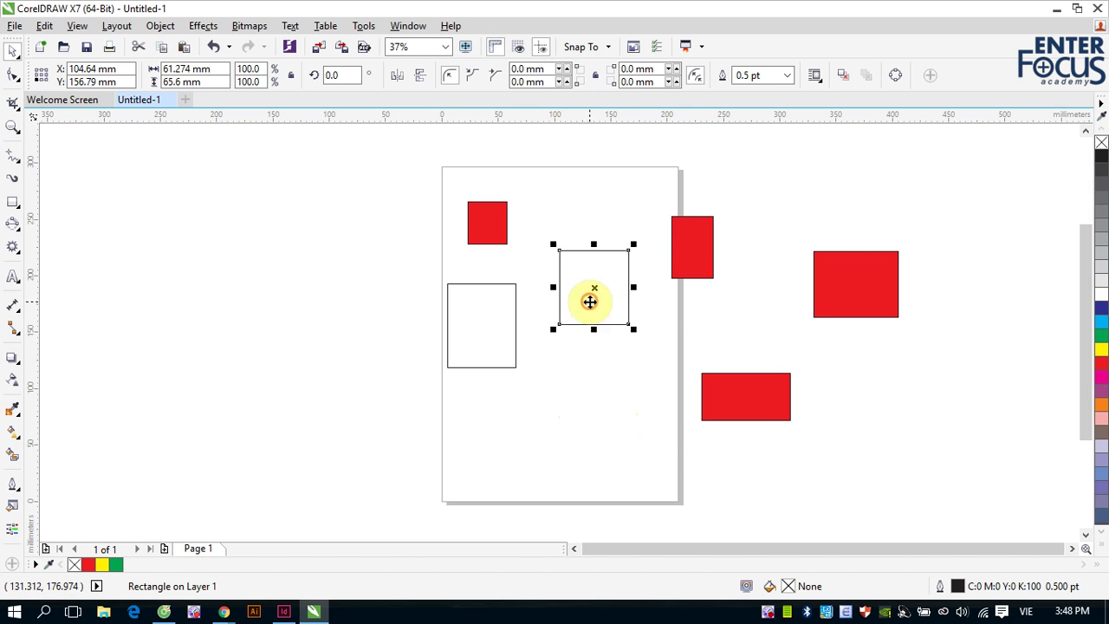
{"action": "left_click", "coordinate": [708, 246]}
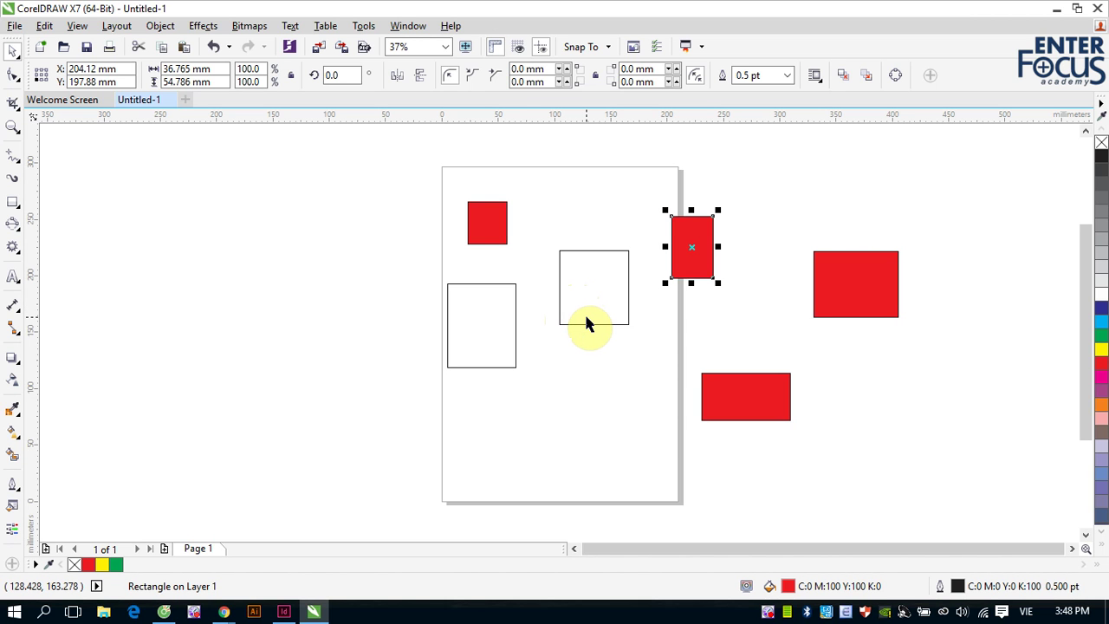
{"action": "left_click", "coordinate": [497, 229], "text": "shift"}
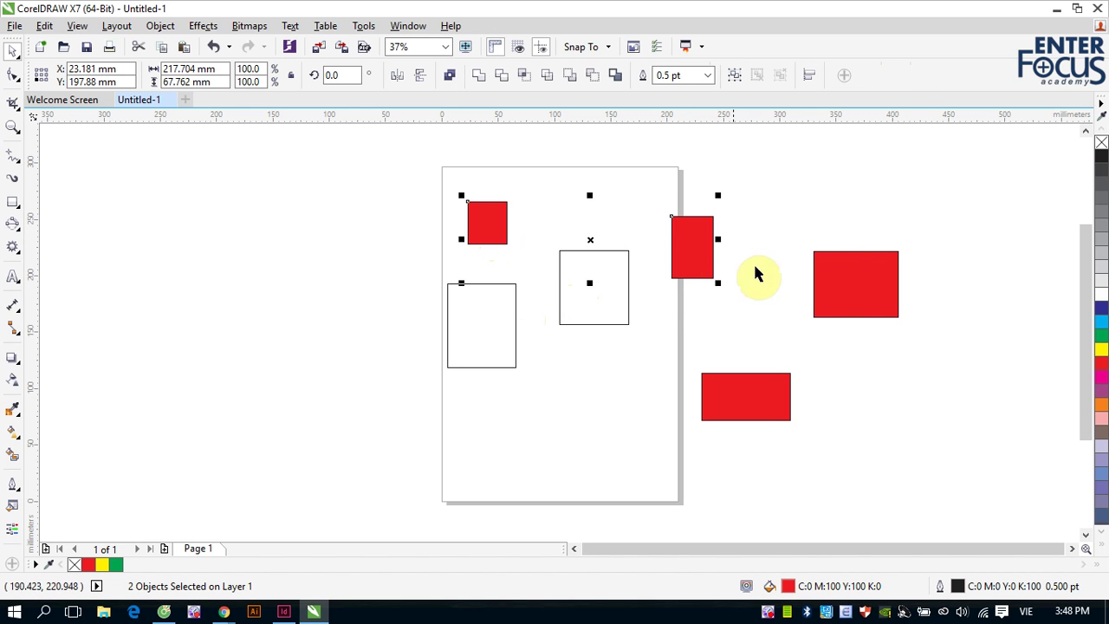
{"action": "left_click", "coordinate": [829, 285], "text": "shift"}
{"action": "left_click", "coordinate": [760, 389], "text": "shift"}
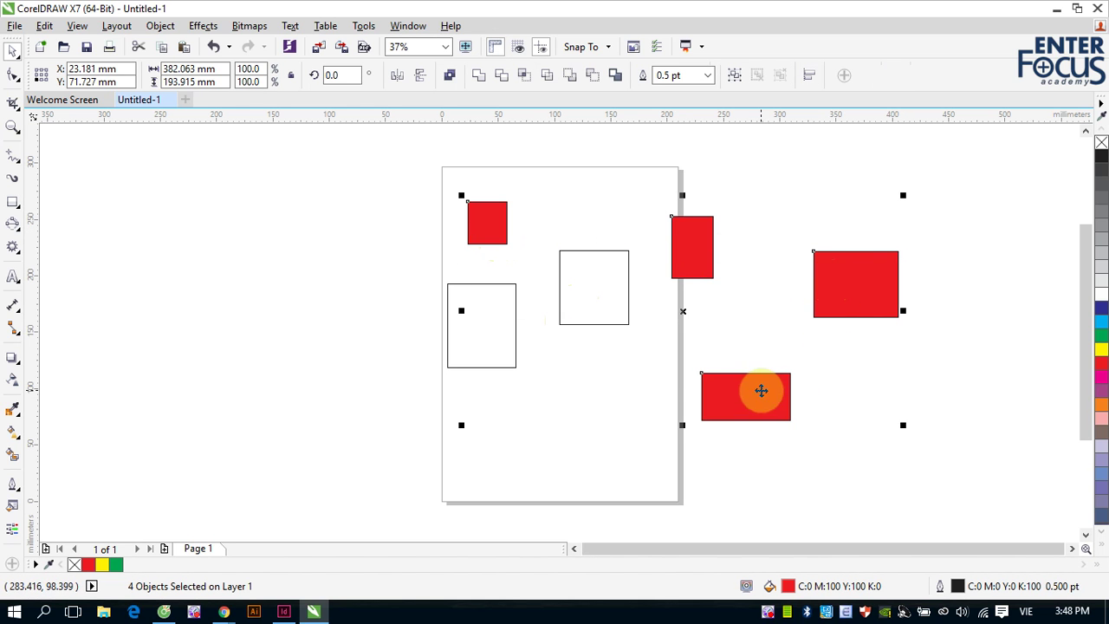
{"action": "left_click", "coordinate": [589, 315], "text": "shift"}
{"action": "left_click", "coordinate": [814, 187]}
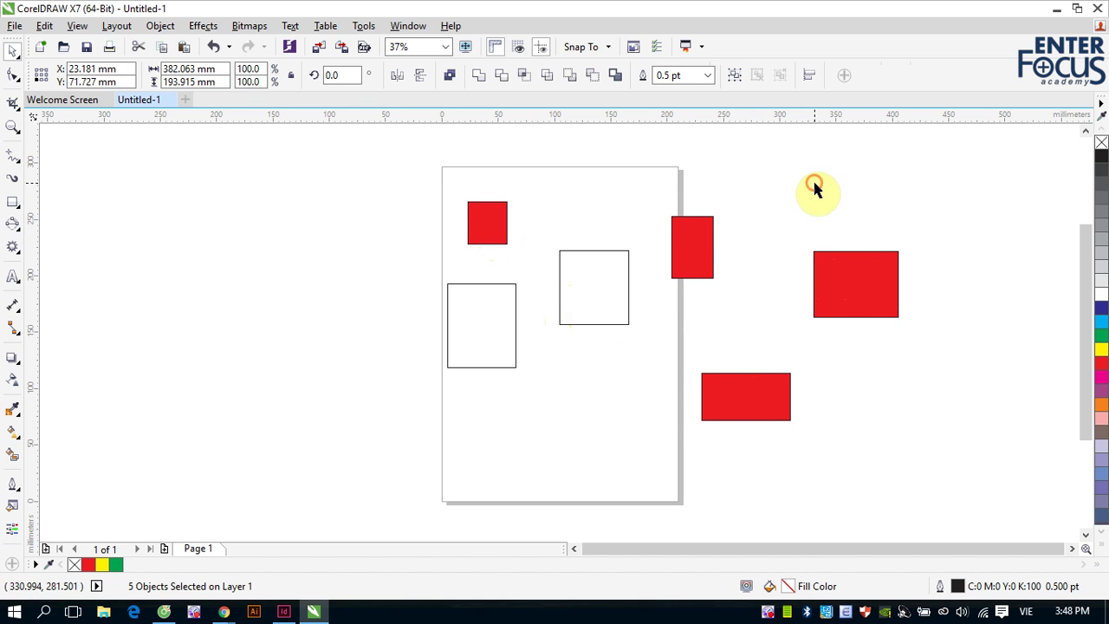
- Move the red rectangle on the page's right edge, the middle unfilled one and the small upper-left red one together left of the page
{"action": "left_click", "coordinate": [687, 236]}
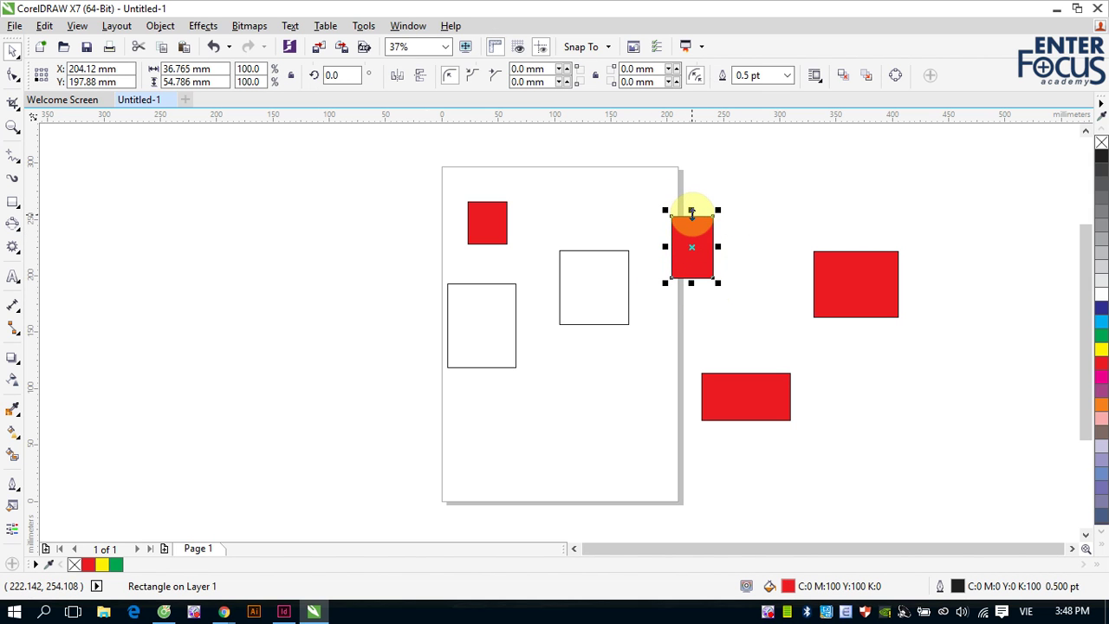
{"action": "left_click", "coordinate": [589, 250], "text": "shift"}
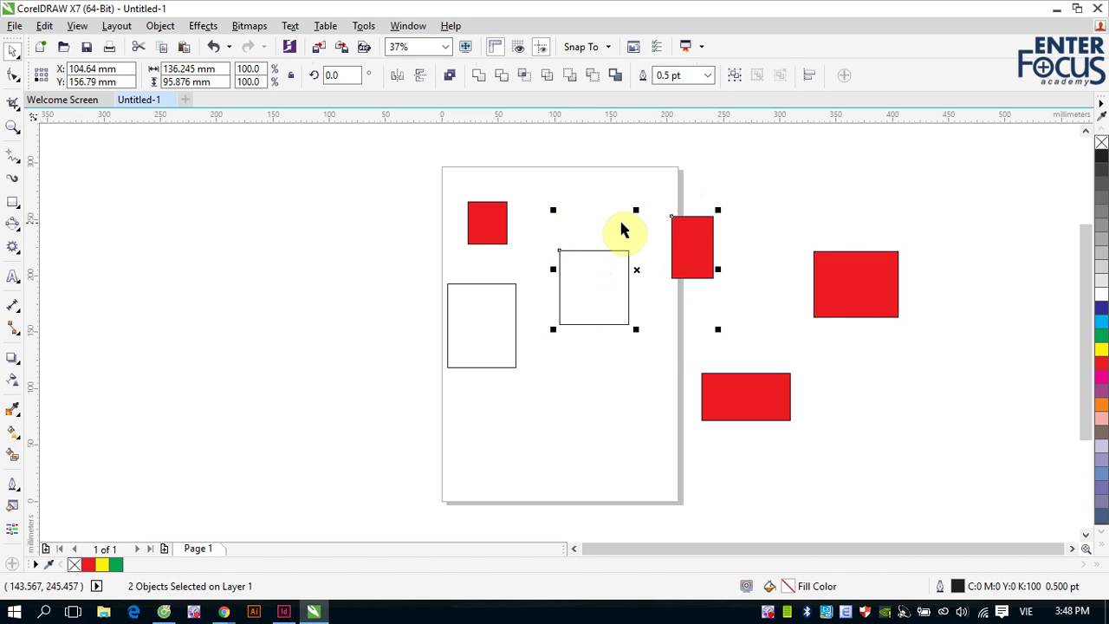
{"action": "left_click", "coordinate": [490, 225], "text": "shift"}
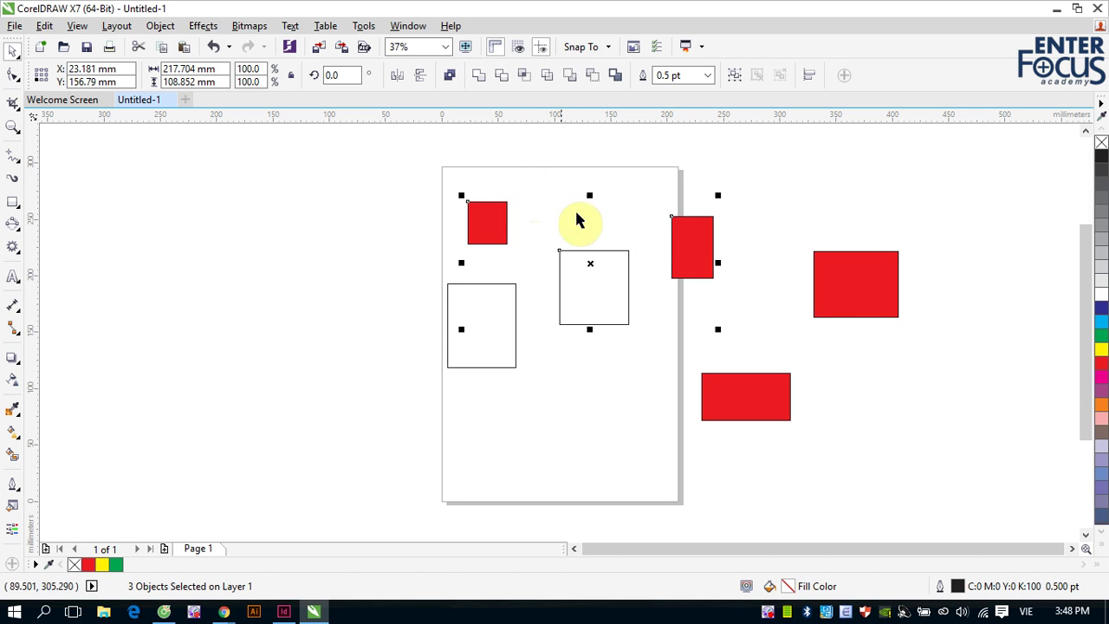
{"action": "left_click_drag", "start_coordinate": [589, 262], "coordinate": [255, 241]}
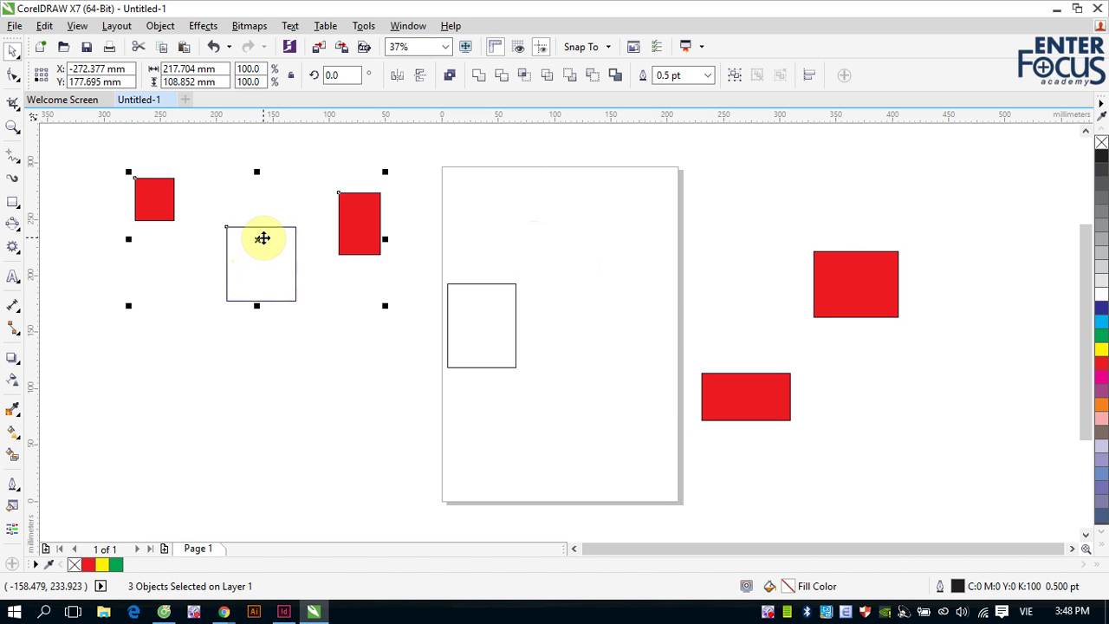
- Nudge the three selected rectangles, resize them together to about 216 × 124 mm overall, and fill them yellow
{"action": "mouse_move", "coordinate": [255, 240]}
{"action": "left_mouse_down"}
{"action": "mouse_move", "coordinate": [580, 200]}
{"action": "mouse_move", "coordinate": [251, 238]}
{"action": "mouse_move", "coordinate": [242, 253]}
{"action": "left_mouse_up"}
{"action": "mouse_move", "coordinate": [247, 183]}
{"action": "left_mouse_down"}
{"action": "mouse_move", "coordinate": [259, 245]}
{"action": "mouse_move", "coordinate": [257, 139]}
{"action": "mouse_move", "coordinate": [257, 200]}
{"action": "mouse_move", "coordinate": [259, 173]}
{"action": "left_mouse_up"}
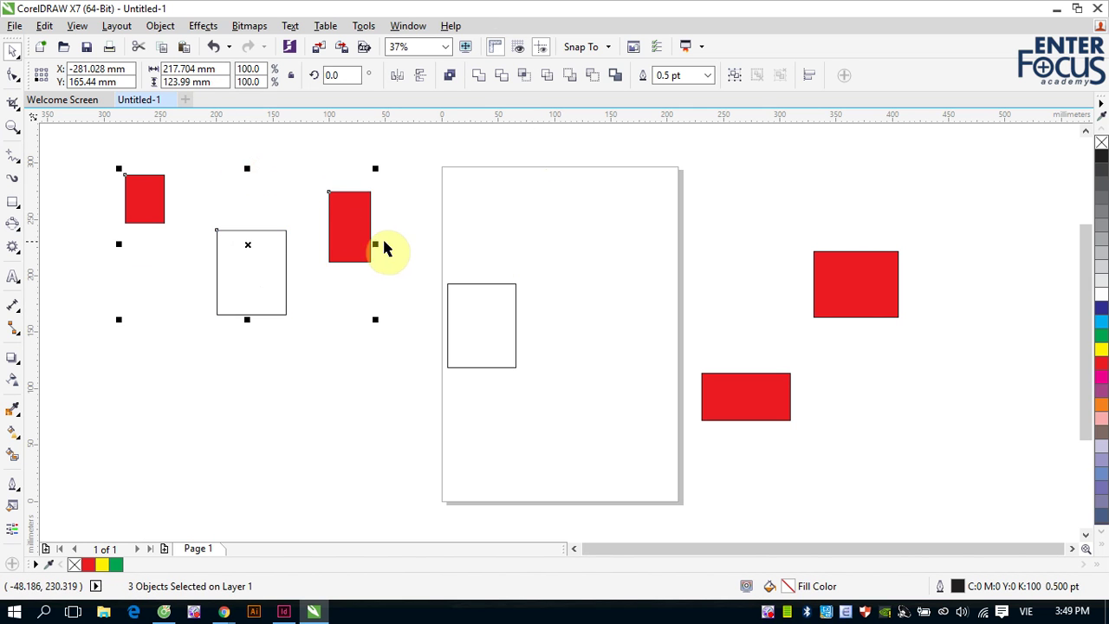
{"action": "mouse_move", "coordinate": [371, 242]}
{"action": "left_mouse_down"}
{"action": "mouse_move", "coordinate": [268, 243]}
{"action": "mouse_move", "coordinate": [372, 237]}
{"action": "left_mouse_up"}
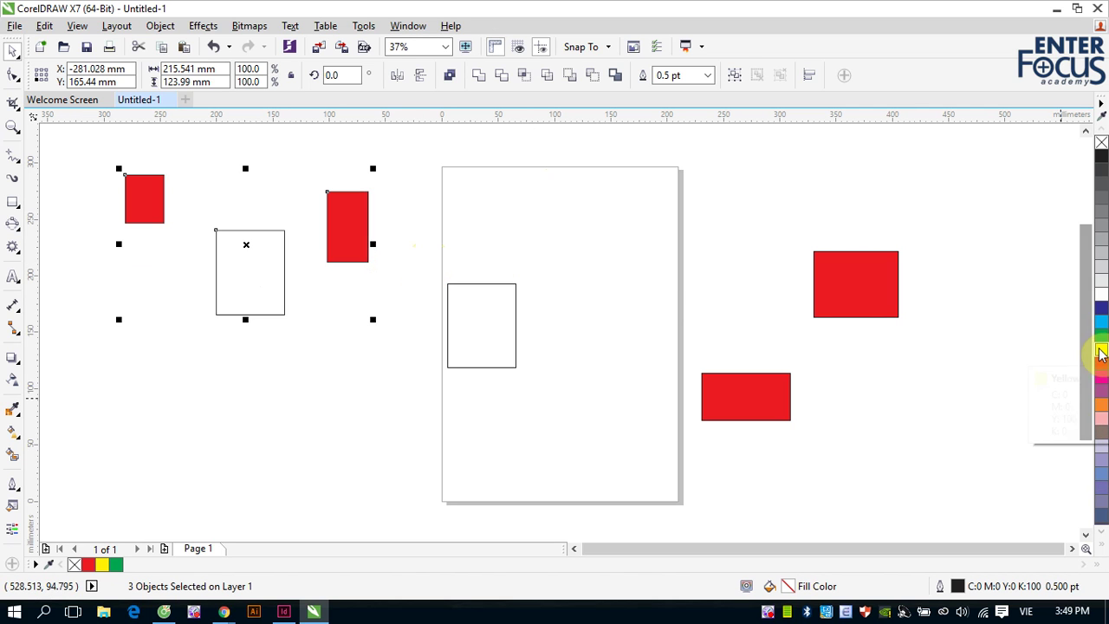
{"action": "left_click", "coordinate": [1101, 353]}
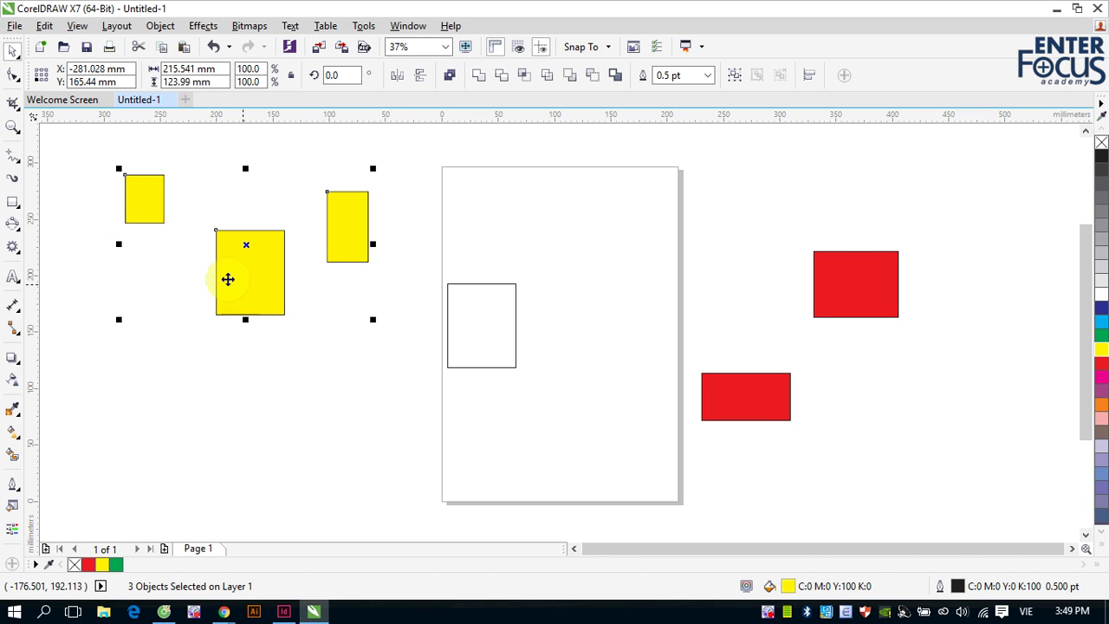
{"action": "left_click", "coordinate": [491, 211]}
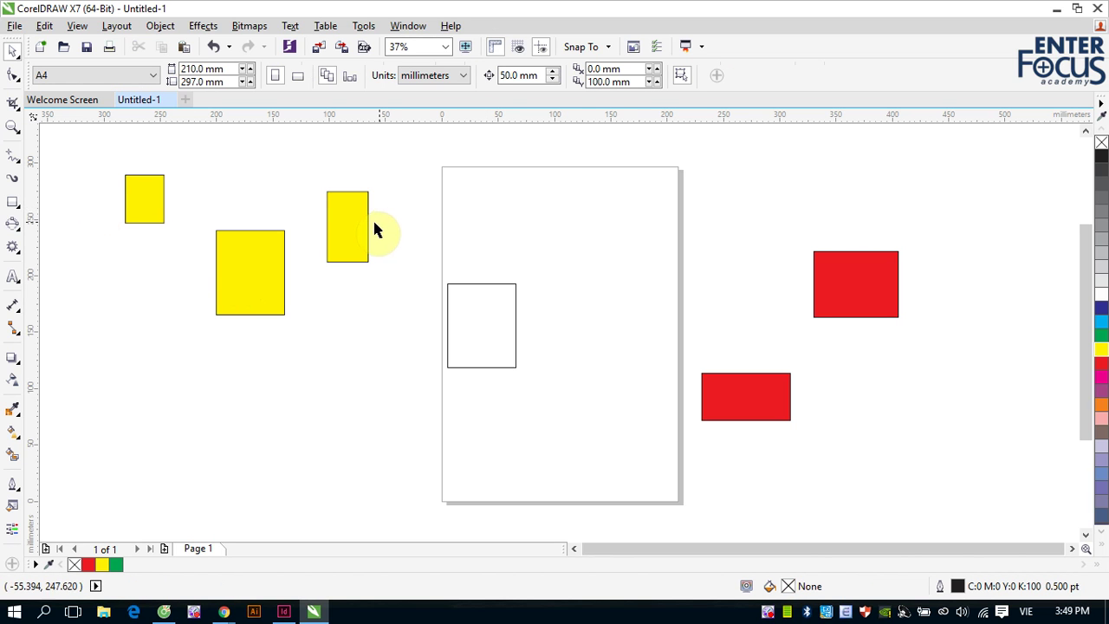
- Select the yellow rectangle nearest the page, the unfilled one and the largest yellow one individually, and clear the selection
{"action": "left_click", "coordinate": [348, 226]}
{"action": "left_click", "coordinate": [496, 334]}
{"action": "left_click", "coordinate": [264, 277]}
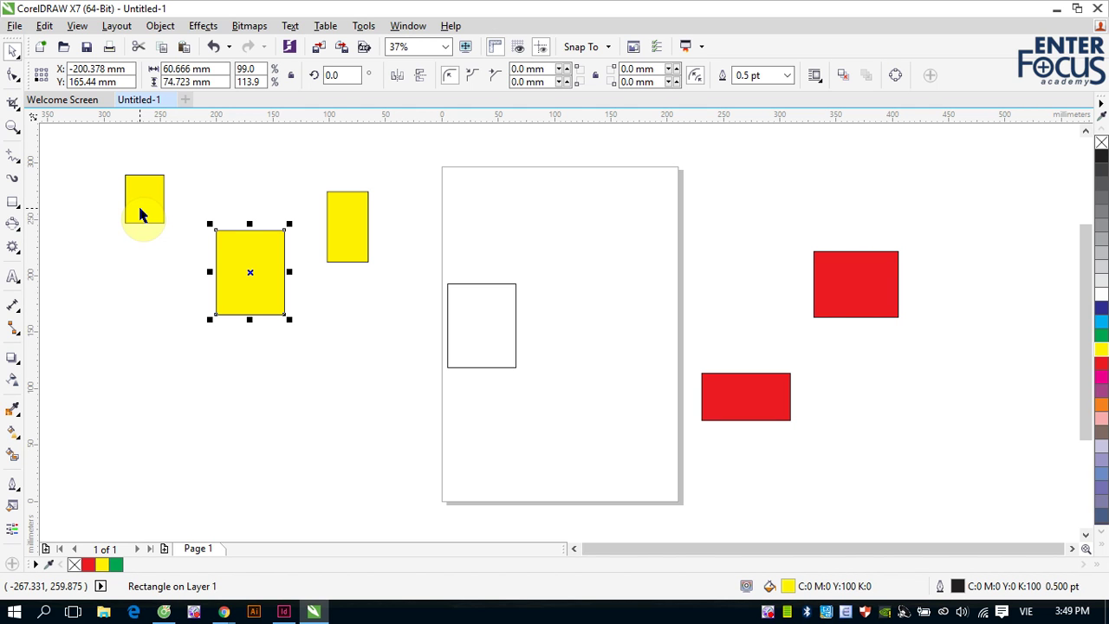
{"action": "left_click", "coordinate": [254, 187]}
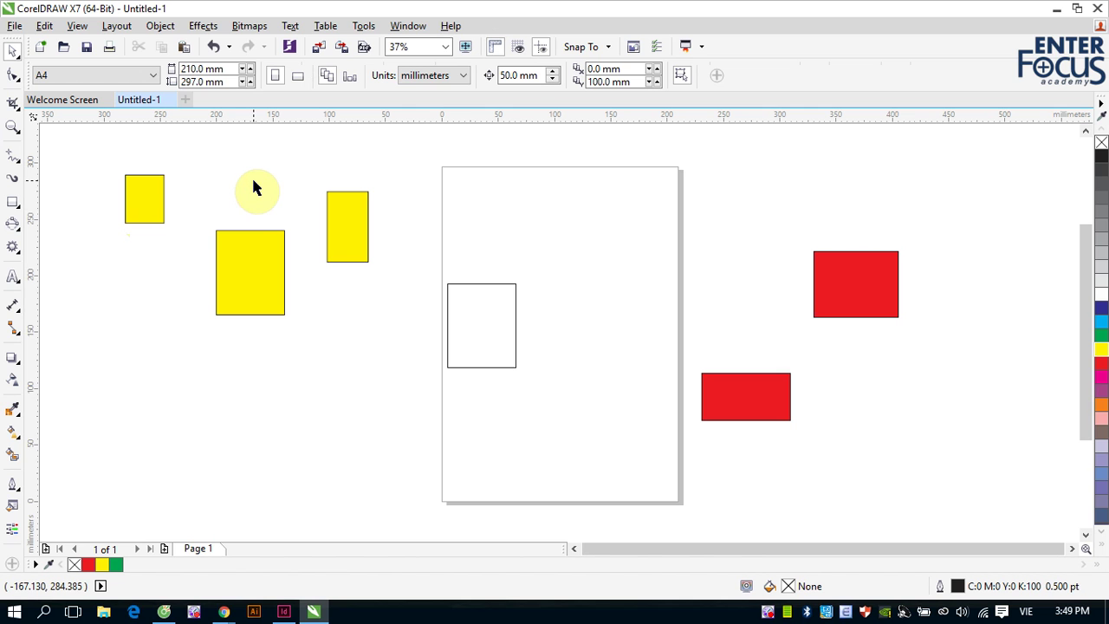
- Marquee-select only the two smaller yellow rectangles, leaving the largest partly outside, and move them toward the page so one lands on it
{"action": "left_click", "coordinate": [110, 157]}
{"action": "left_click_drag", "start_coordinate": [110, 155], "coordinate": [386, 332]}
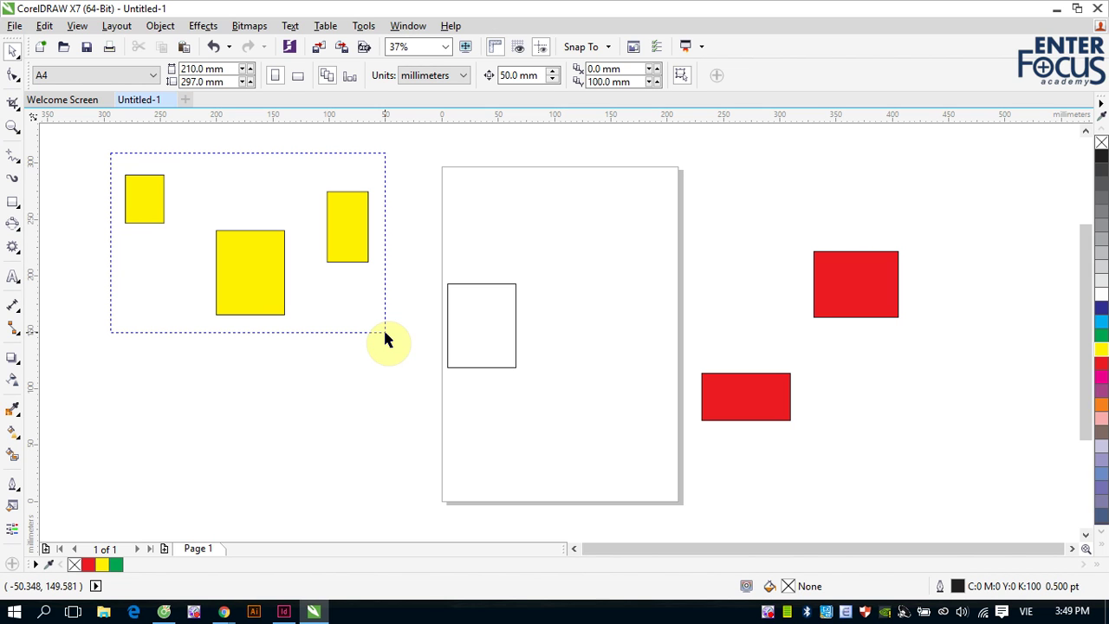
{"action": "left_click_drag", "start_coordinate": [385, 332], "coordinate": [375, 298]}
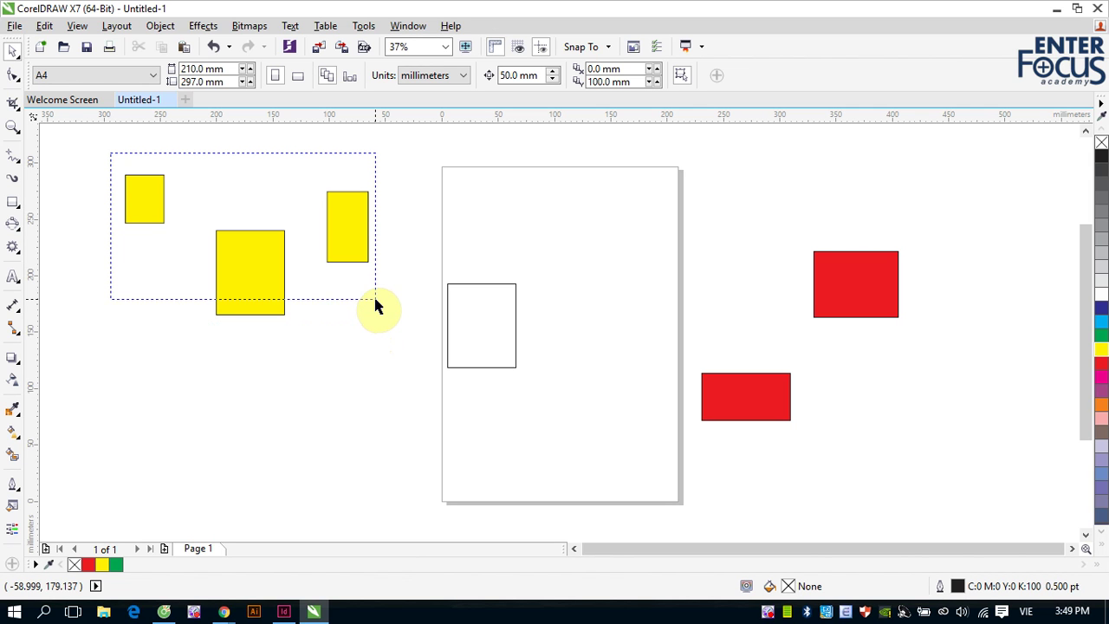
{"action": "left_click_drag", "start_coordinate": [375, 299], "coordinate": [375, 299]}
{"action": "left_click_drag", "start_coordinate": [246, 220], "coordinate": [474, 223]}
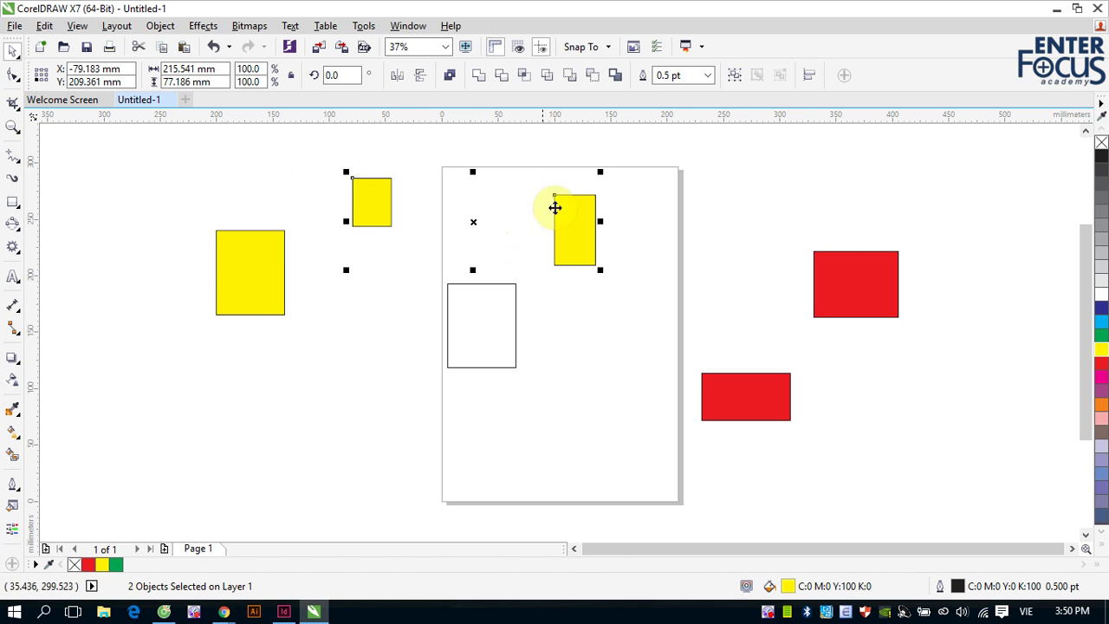
{"action": "left_click", "coordinate": [602, 306]}
- Move the large yellow rectangle onto the page's left edge and fill it red; fill the unfilled rectangle yellow and shift it right
{"action": "left_click_drag", "start_coordinate": [266, 278], "coordinate": [458, 266]}
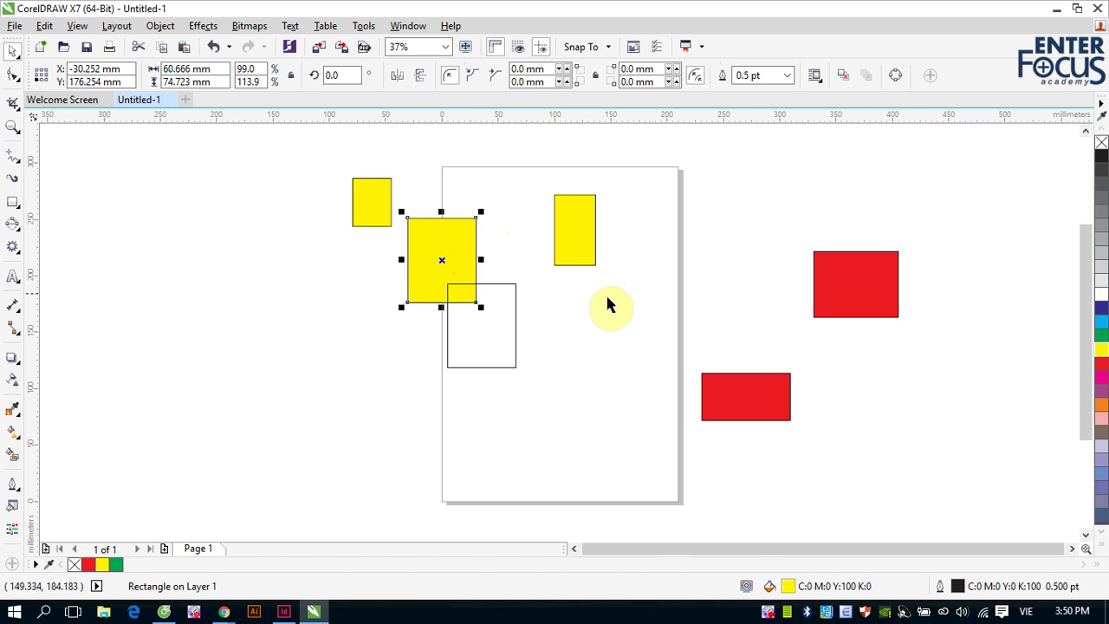
{"action": "left_click", "coordinate": [1102, 368]}
{"action": "left_click", "coordinate": [514, 319]}
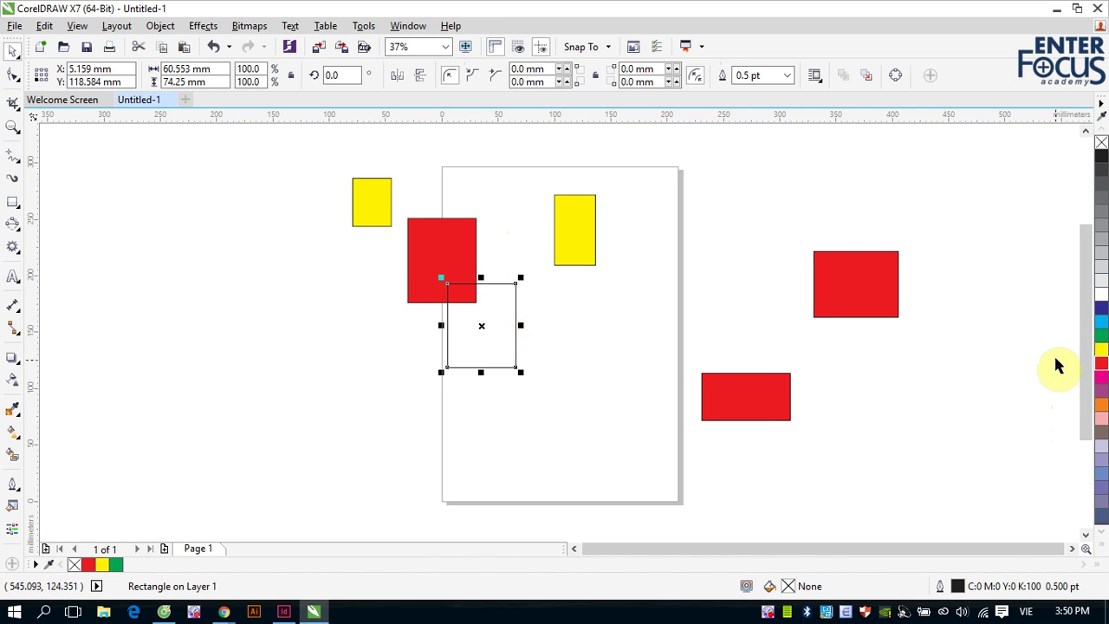
{"action": "left_click", "coordinate": [1102, 349]}
{"action": "left_click_drag", "start_coordinate": [494, 329], "coordinate": [529, 334]}
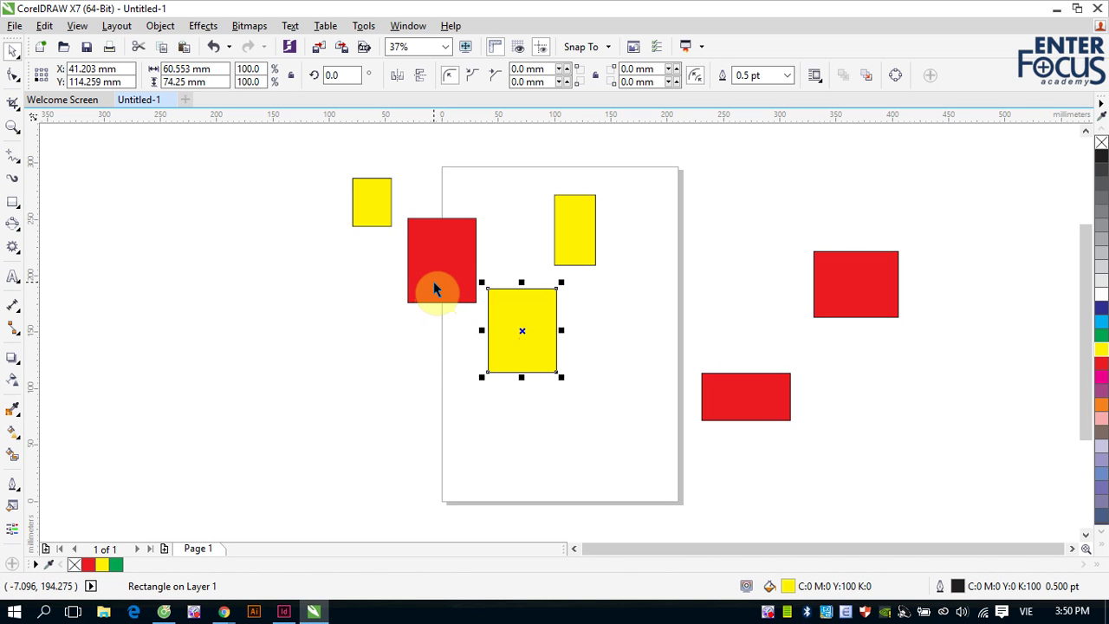
- Lower the red rectangle on the page's left edge, shorten it to about 46 mm high, and bring the large and small yellow rectangles closer
{"action": "left_click_drag", "start_coordinate": [436, 289], "coordinate": [434, 352]}
{"action": "left_click_drag", "start_coordinate": [439, 276], "coordinate": [442, 323]}
{"action": "left_click_drag", "start_coordinate": [515, 324], "coordinate": [506, 317]}
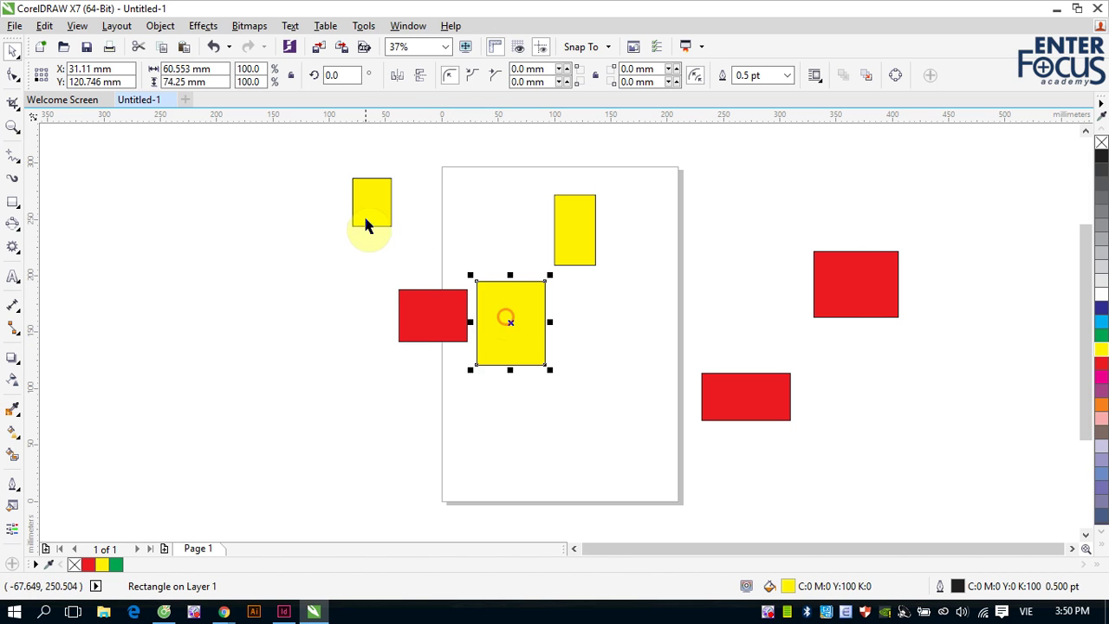
{"action": "left_click_drag", "start_coordinate": [366, 226], "coordinate": [438, 257]}
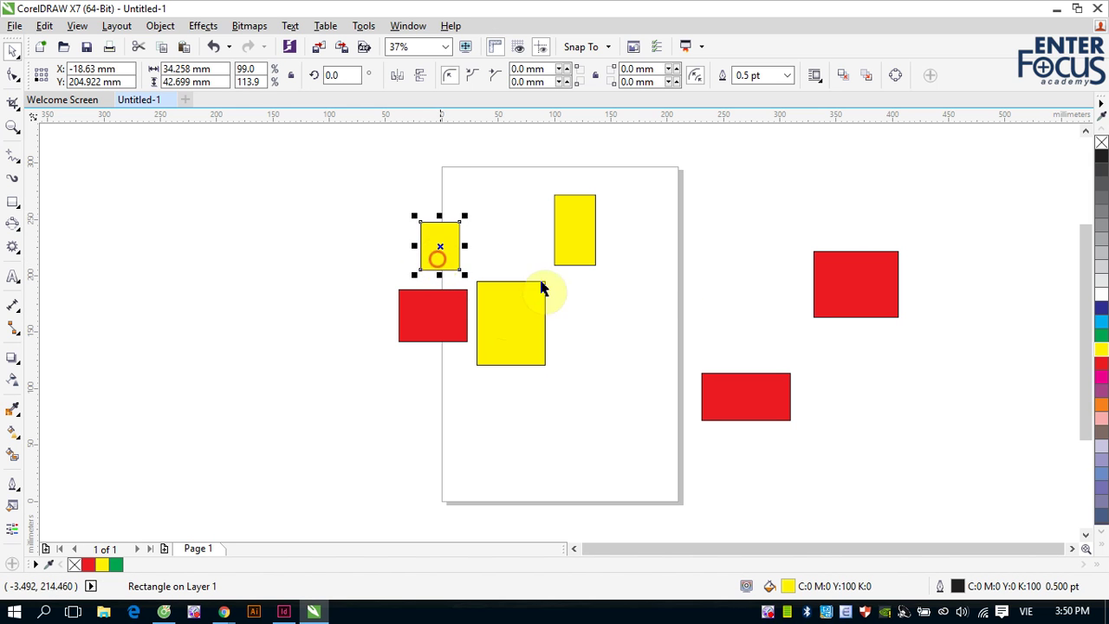
{"action": "left_click", "coordinate": [635, 277]}
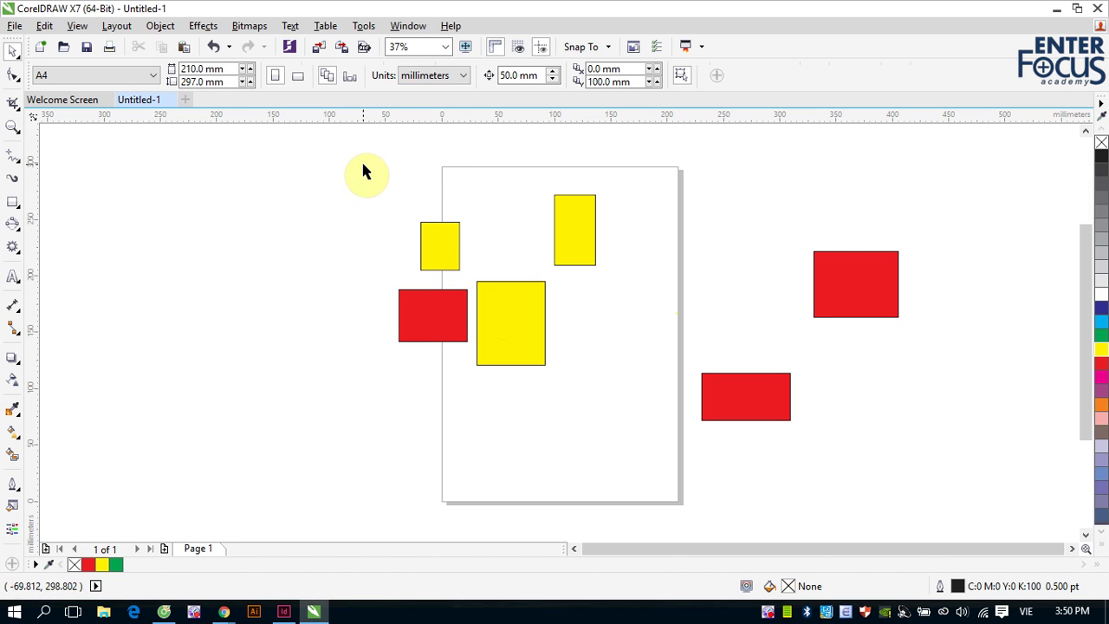
- Move the small yellow rectangle left off the page, and marquee-select it with its three neighbours before clearing the selection
{"action": "left_click_drag", "start_coordinate": [443, 248], "coordinate": [402, 247]}
{"action": "left_click_drag", "start_coordinate": [351, 171], "coordinate": [607, 388]}
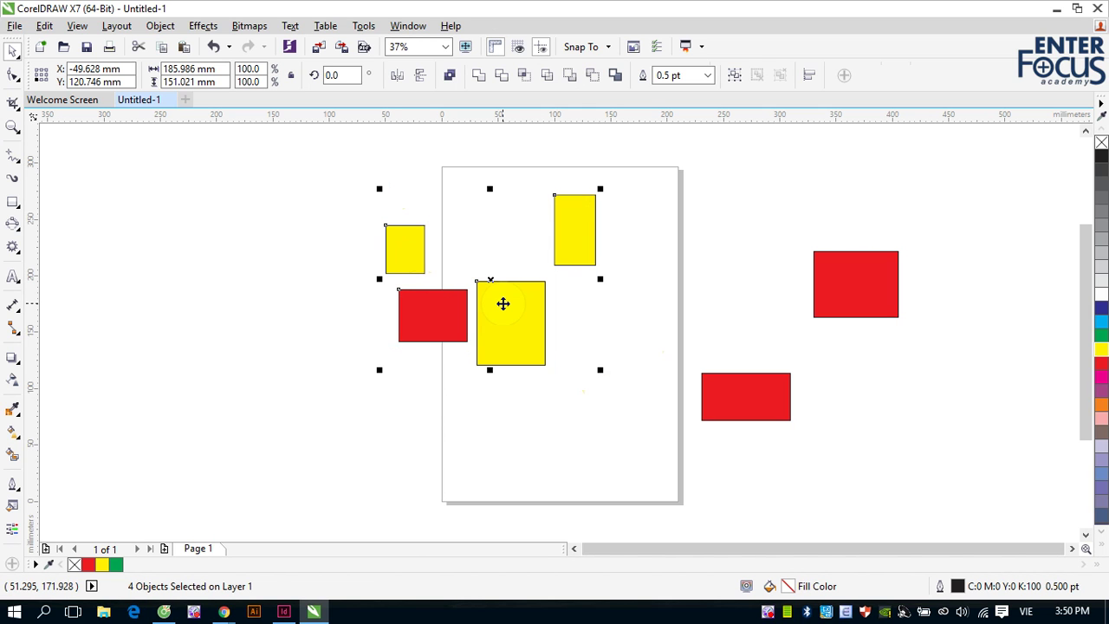
{"action": "left_click", "coordinate": [650, 264]}
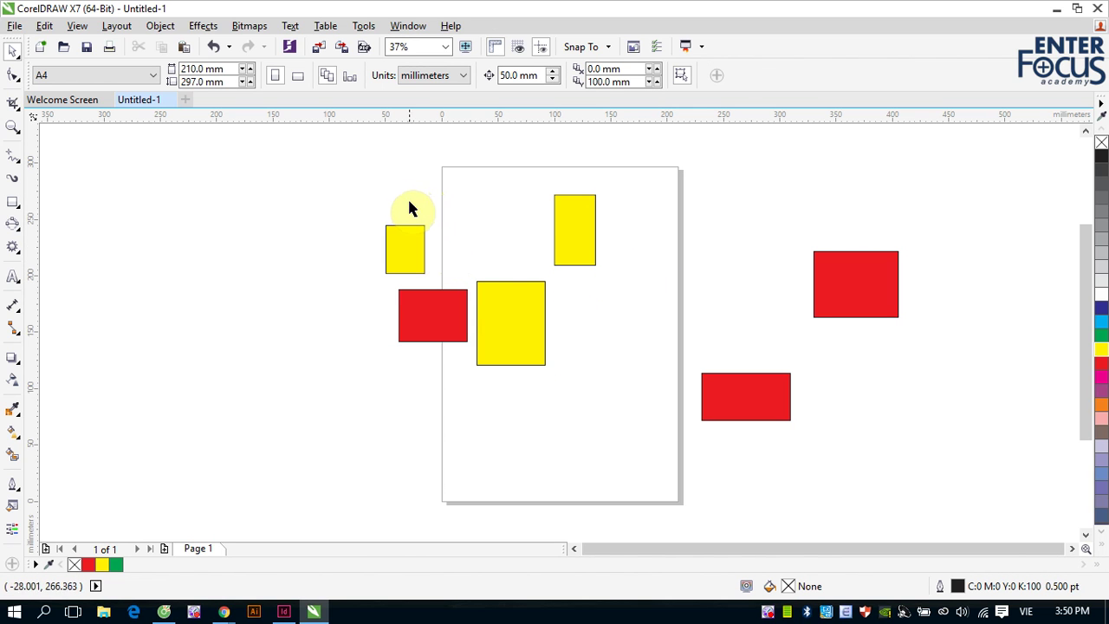
- Select the three yellow rectangles without the red one between them, and fill them cyan
{"action": "left_click_drag", "start_coordinate": [400, 208], "coordinate": [575, 287]}
{"action": "left_click_drag", "start_coordinate": [574, 287], "coordinate": [576, 289]}
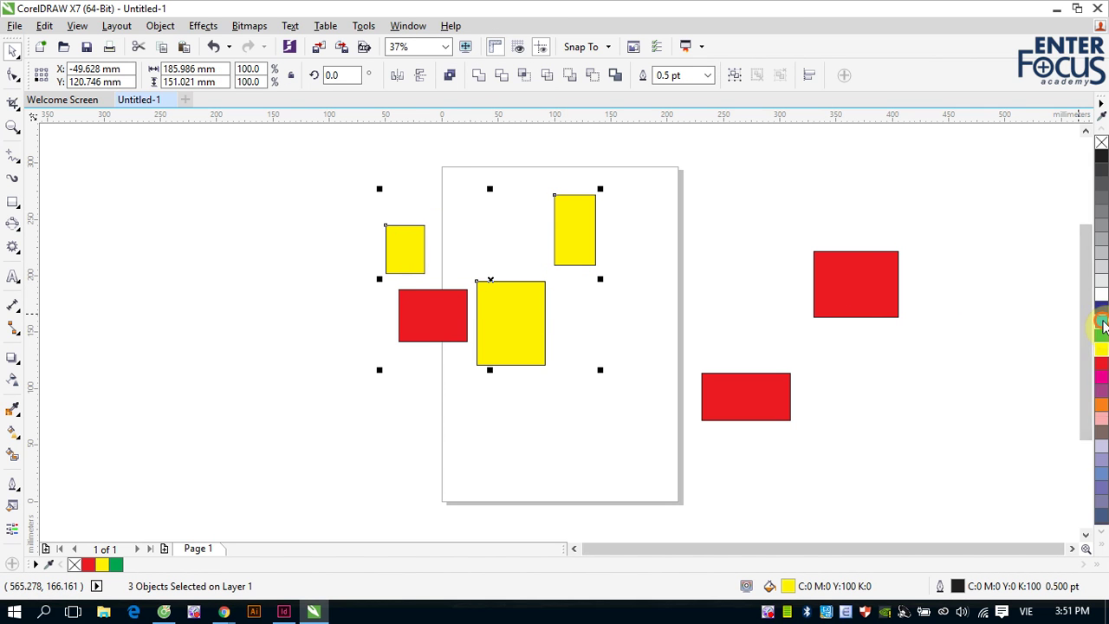
{"action": "left_click", "coordinate": [1099, 324]}
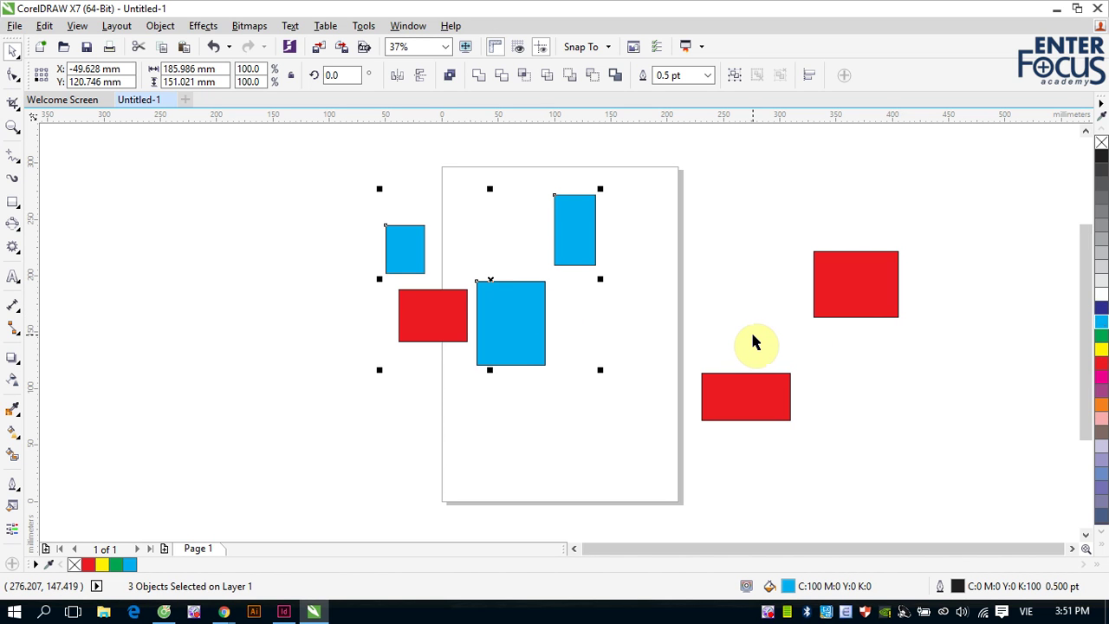
{"action": "left_click", "coordinate": [714, 273]}
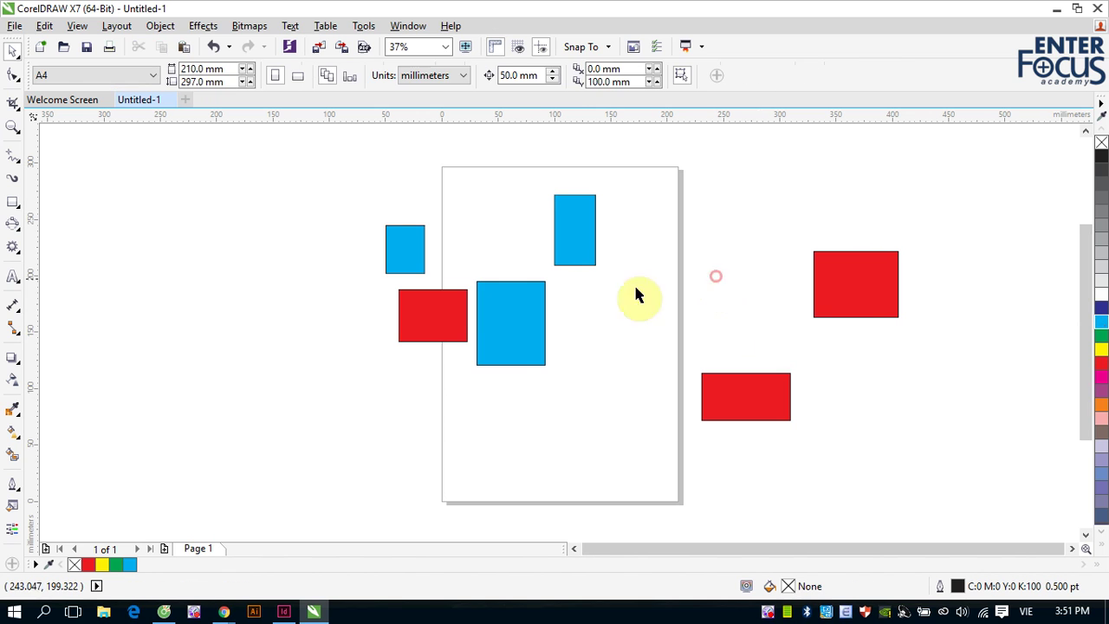
- Reshape the red rectangle at the page's left edge into a narrow upright one about 22 × 87 mm
{"action": "left_click", "coordinate": [419, 315]}
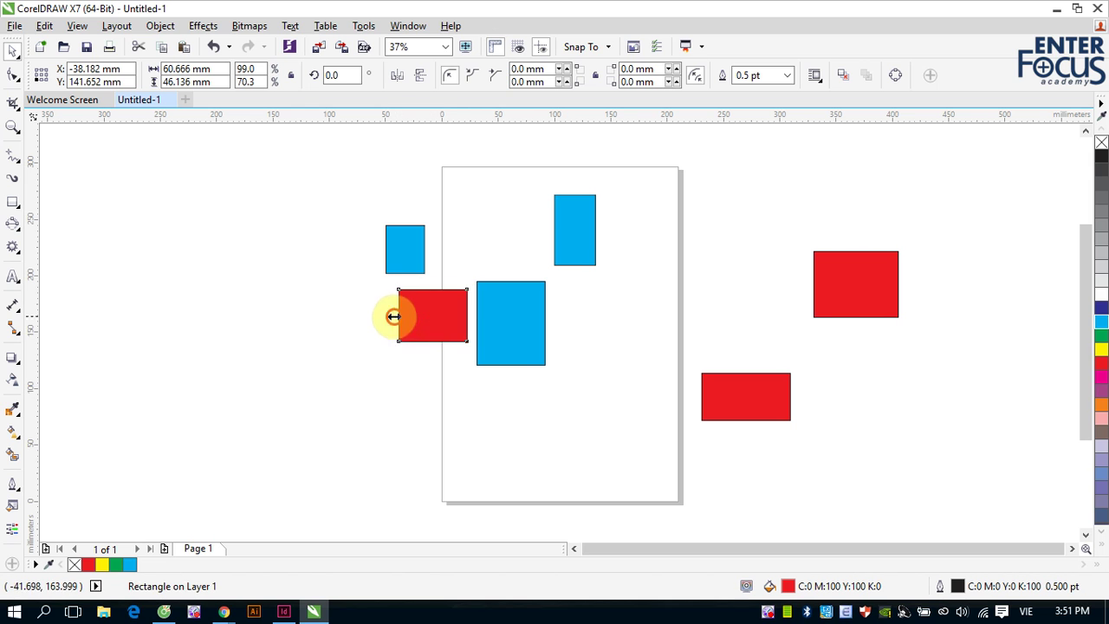
{"action": "left_click_drag", "start_coordinate": [394, 314], "coordinate": [454, 244]}
{"action": "left_click", "coordinate": [639, 293]}
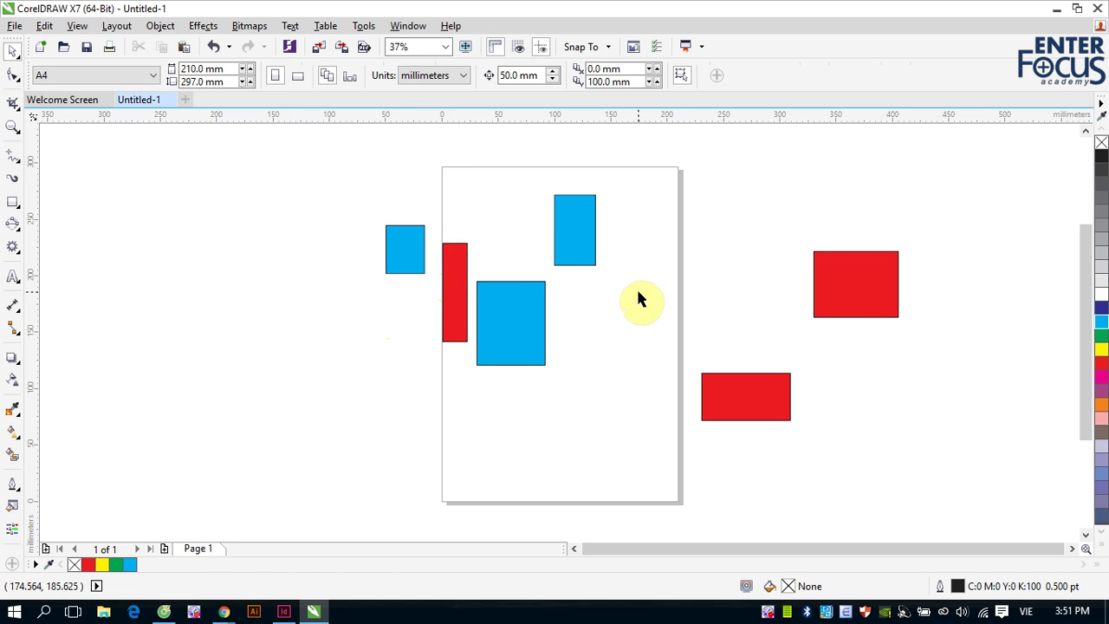
- Marquee-select the three cyan rectangles together with the narrow red one, and clear the selection
{"action": "left_click", "coordinate": [402, 195]}
{"action": "left_click_drag", "start_coordinate": [481, 246], "coordinate": [564, 300]}
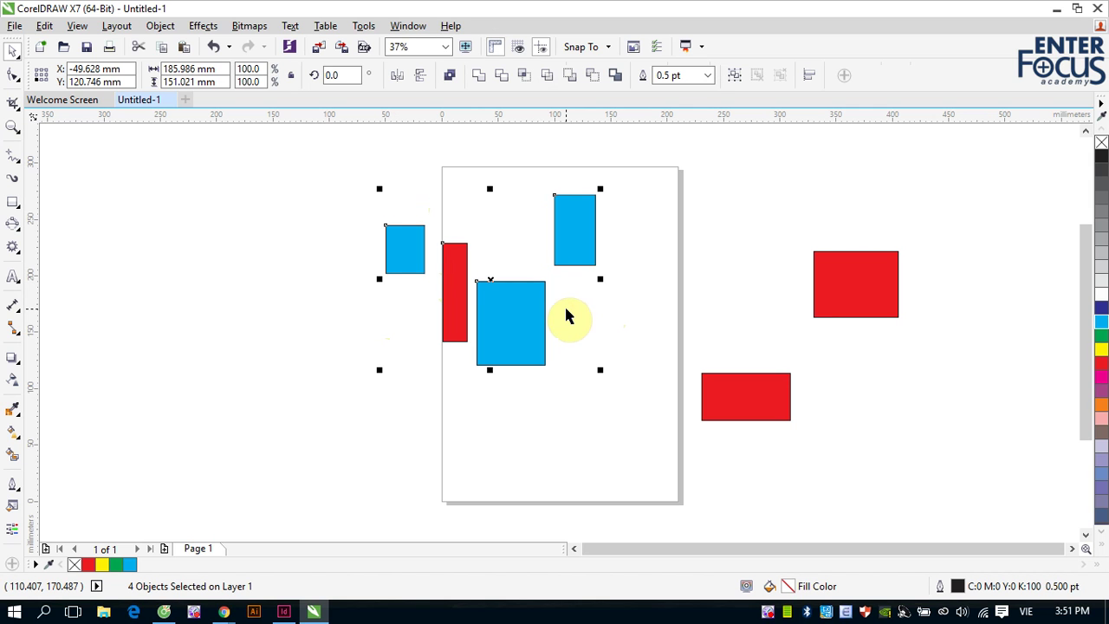
{"action": "left_click", "coordinate": [728, 252]}
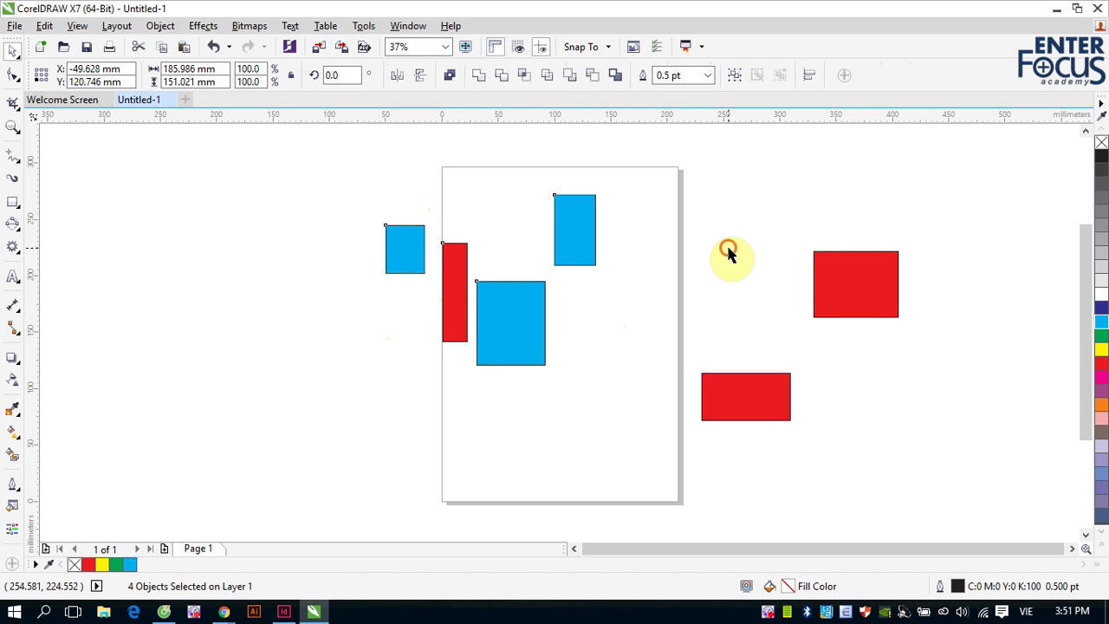
- Lasso the three cyan rectangles around the red one with the Freehand Pick tool, and fill them dark blue
{"action": "left_click", "coordinate": [13, 55]}
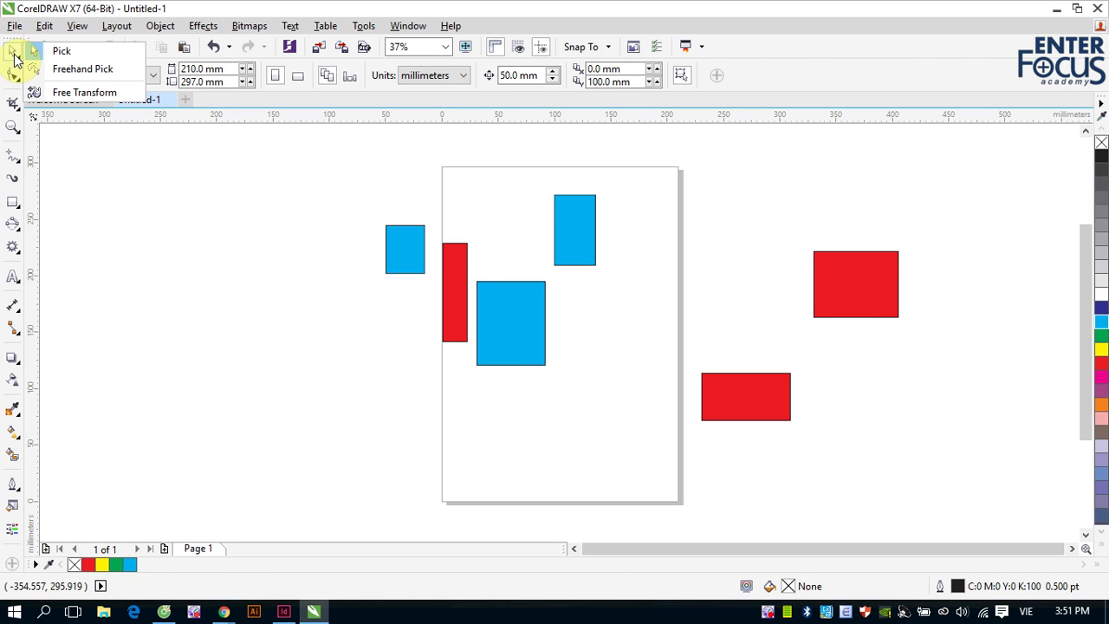
{"action": "left_click", "coordinate": [69, 70]}
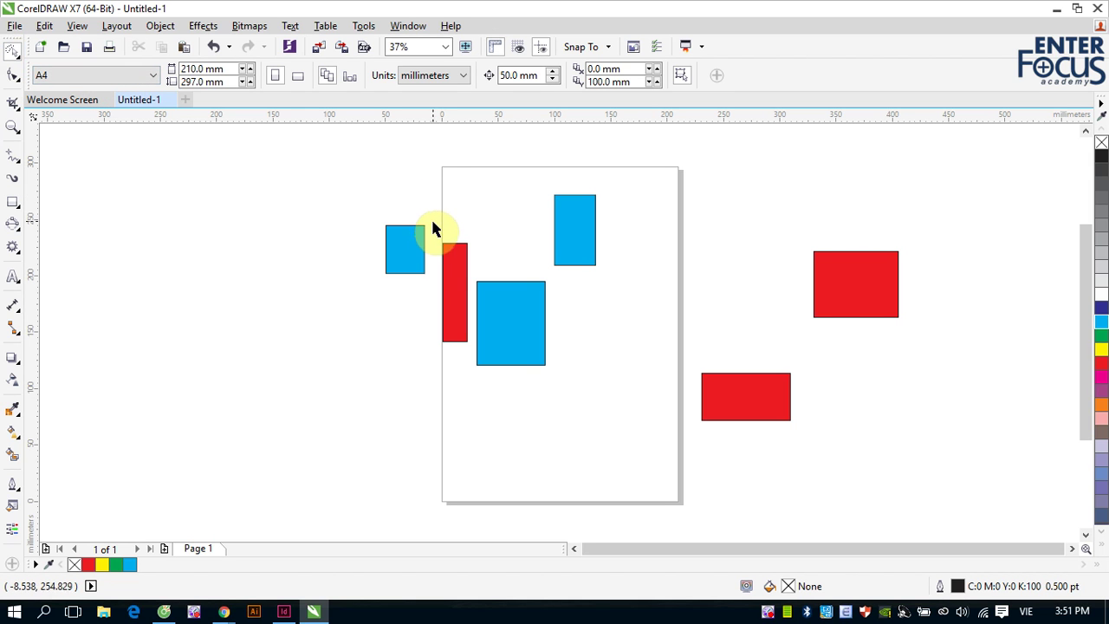
{"action": "mouse_move", "coordinate": [405, 210]}
{"action": "left_mouse_down"}
{"action": "mouse_move", "coordinate": [458, 166]}
{"action": "mouse_move", "coordinate": [493, 167]}
{"action": "mouse_move", "coordinate": [547, 189]}
{"action": "mouse_move", "coordinate": [567, 215]}
{"action": "mouse_move", "coordinate": [538, 291]}
{"action": "mouse_move", "coordinate": [520, 307]}
{"action": "mouse_move", "coordinate": [494, 217]}
{"action": "mouse_move", "coordinate": [451, 203]}
{"action": "mouse_move", "coordinate": [409, 251]}
{"action": "left_mouse_up"}
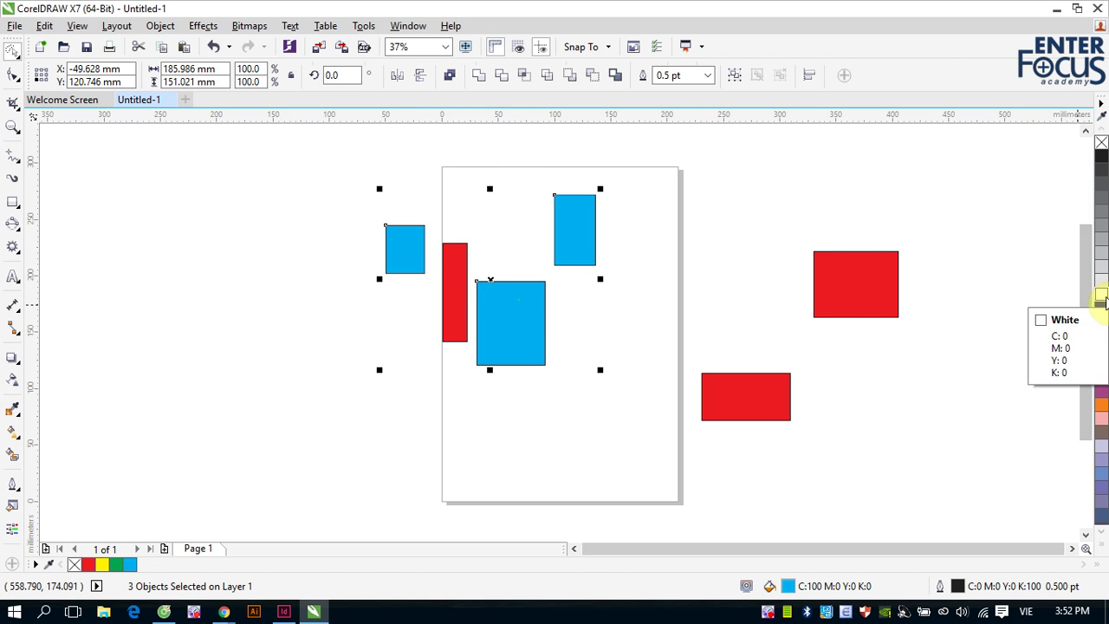
{"action": "left_click_drag", "start_coordinate": [1101, 307], "coordinate": [851, 295]}
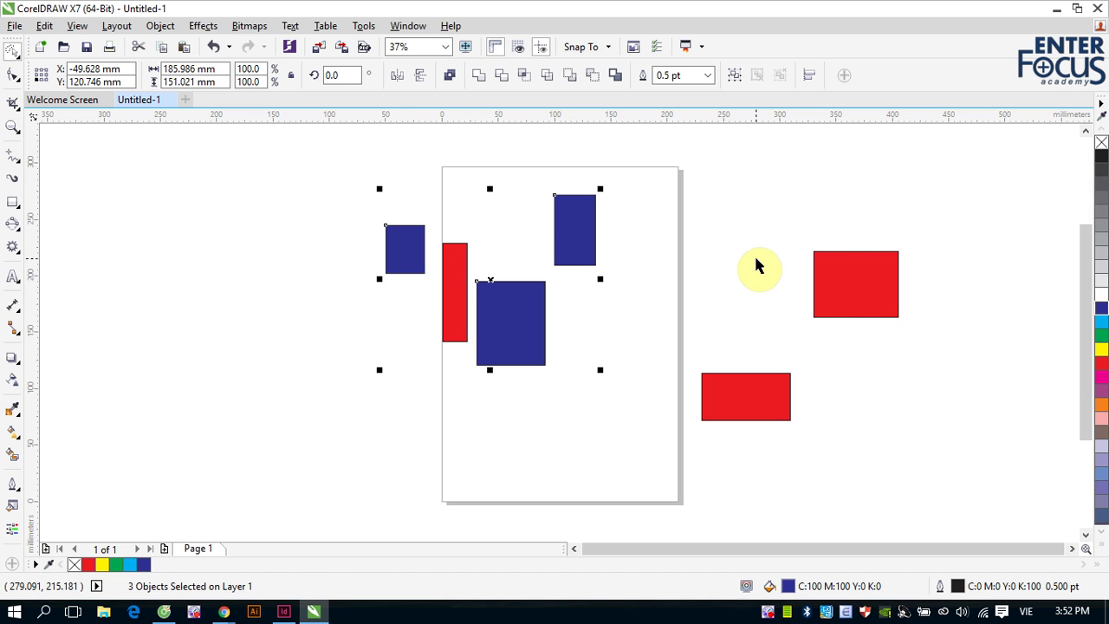
- With the Pick tool, marquee-select the four rectangles, exclude the narrow red one, and move the three blue ones left of the page
{"action": "left_click", "coordinate": [11, 54]}
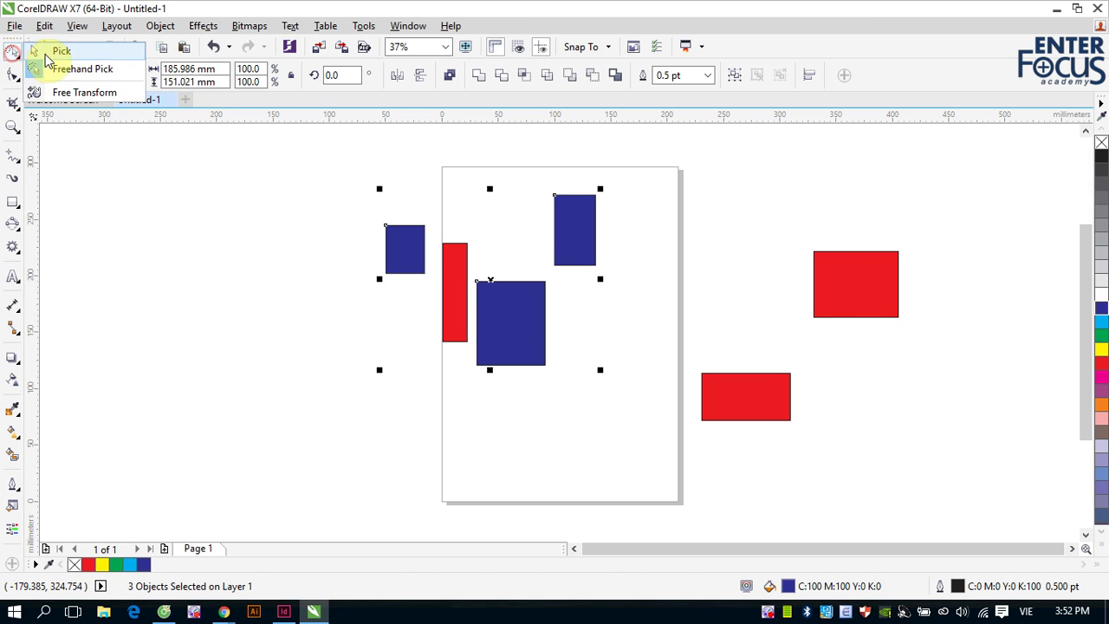
{"action": "left_click", "coordinate": [43, 48]}
{"action": "left_click", "coordinate": [285, 248]}
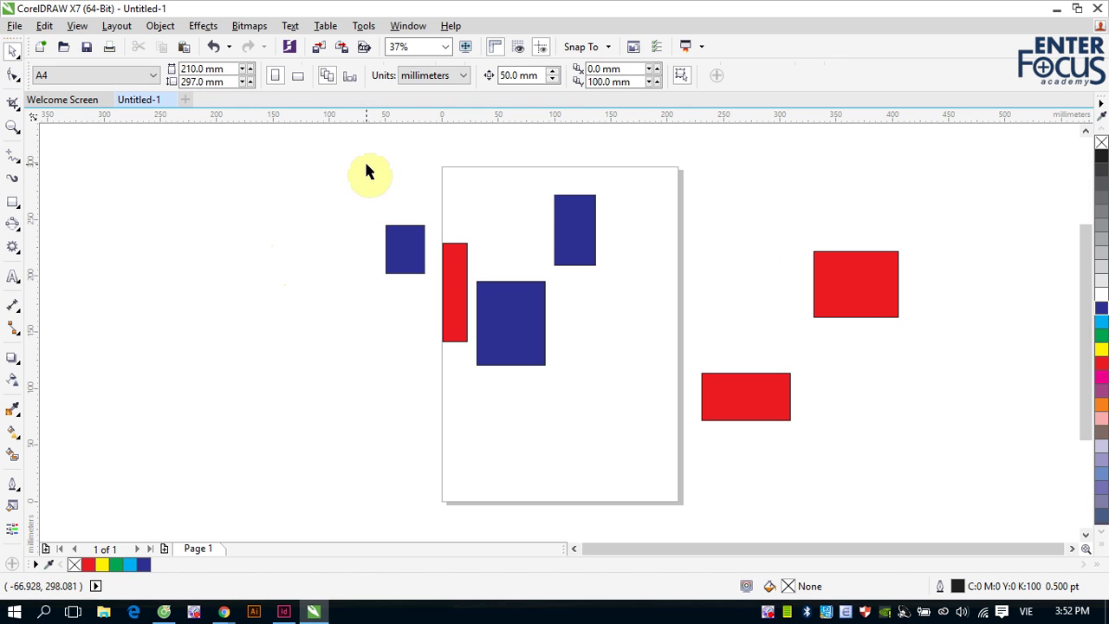
{"action": "left_click_drag", "start_coordinate": [370, 158], "coordinate": [607, 371]}
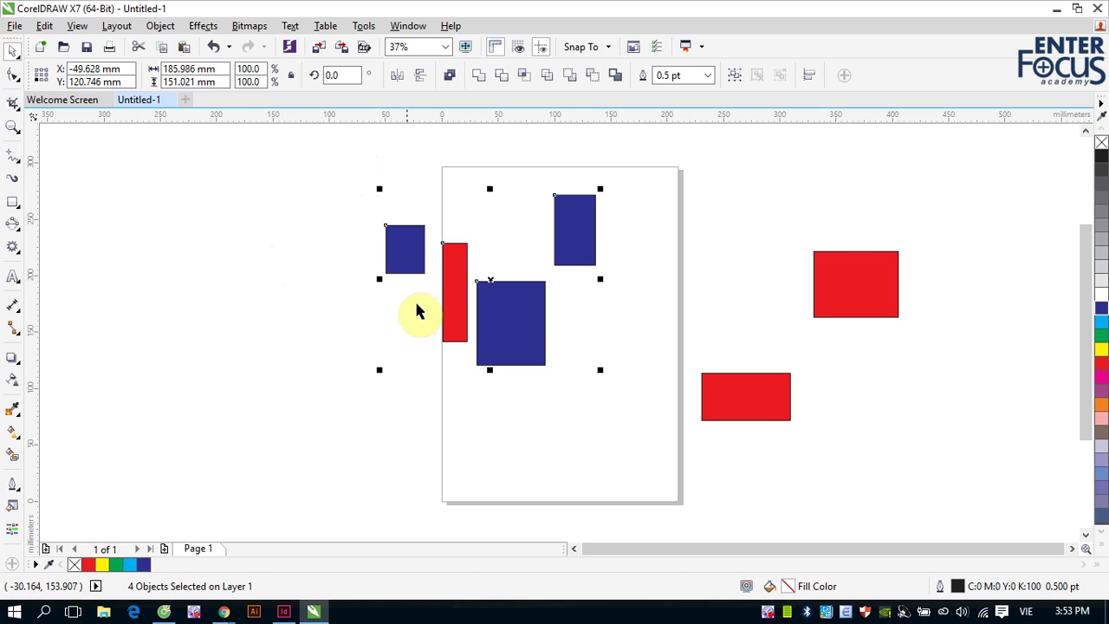
{"action": "left_click", "coordinate": [453, 286], "text": "shift"}
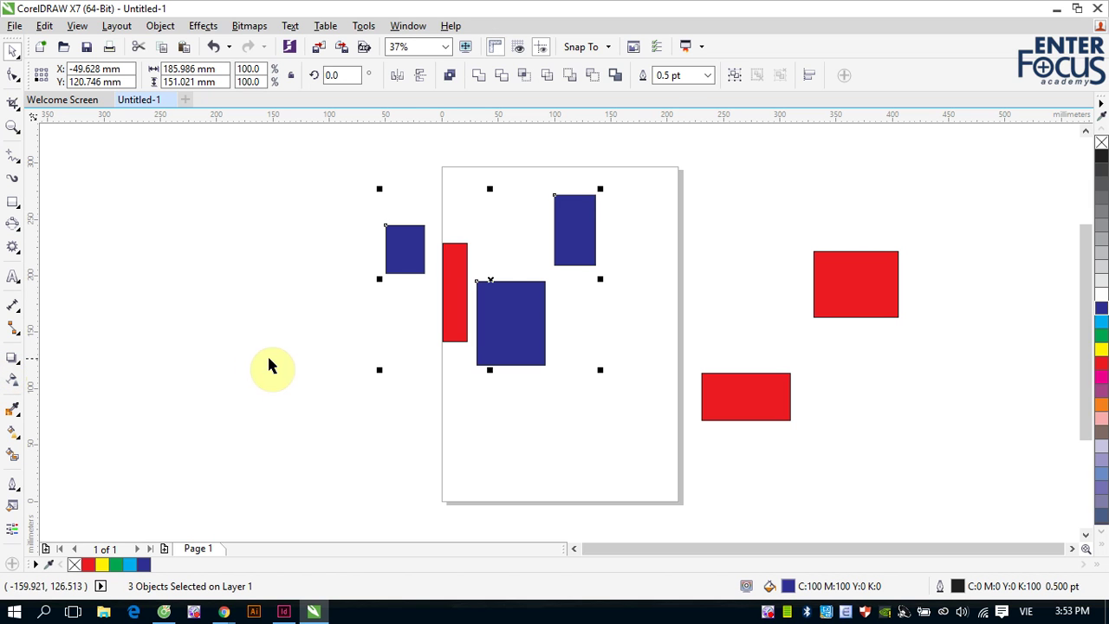
{"action": "left_click_drag", "start_coordinate": [493, 277], "coordinate": [297, 269]}
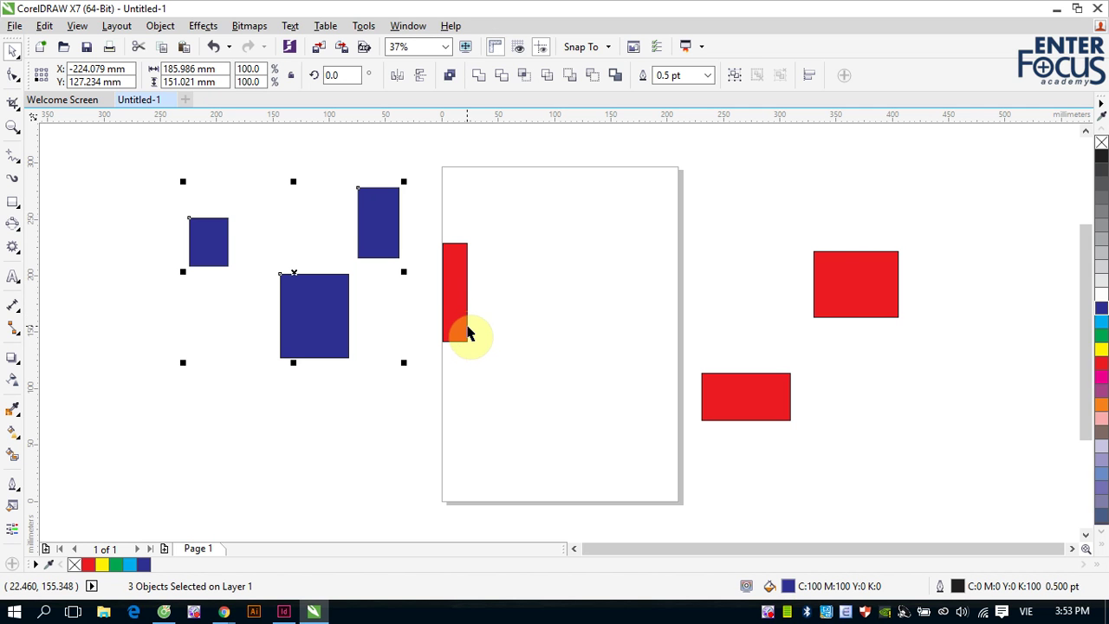
- Move the narrow red rectangle below the small blue one left of the page, and select the upper red rectangle right of the page
{"action": "left_click_drag", "start_coordinate": [461, 316], "coordinate": [213, 452]}
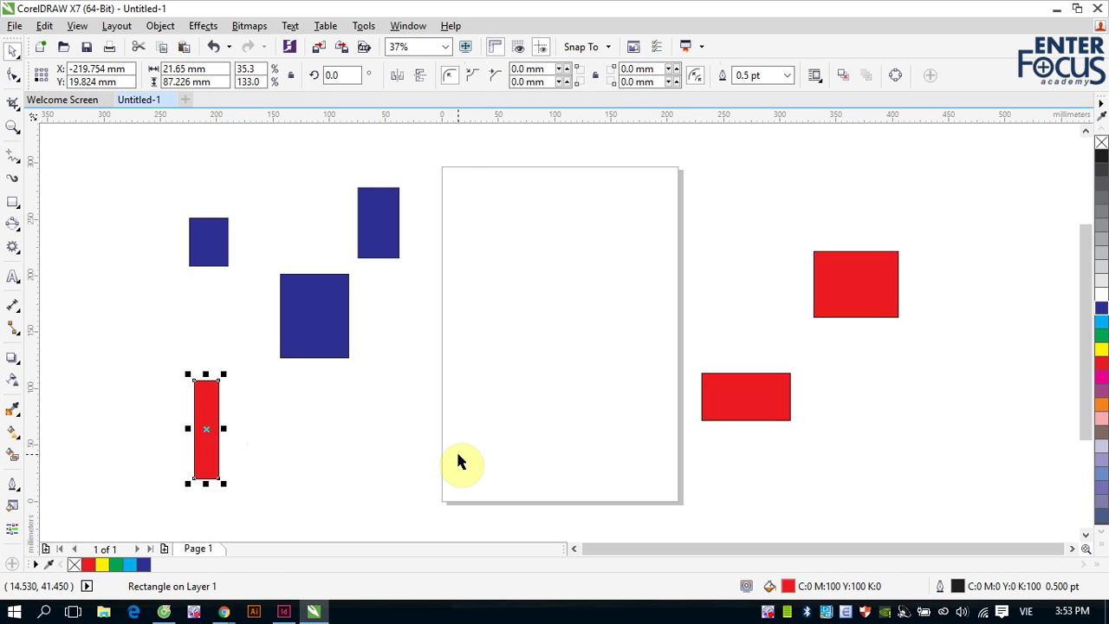
{"action": "left_click", "coordinate": [831, 299]}
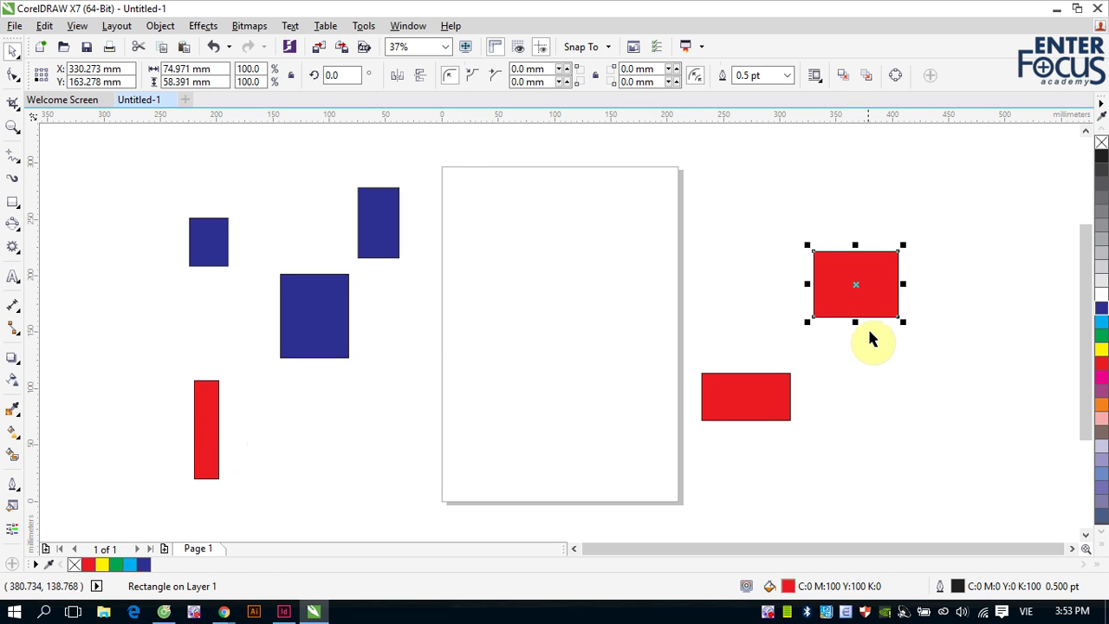
- Move the upper red rectangle onto the page, and place a copy of it above the remaining red rectangle right of the page
{"action": "left_click", "coordinate": [849, 292]}
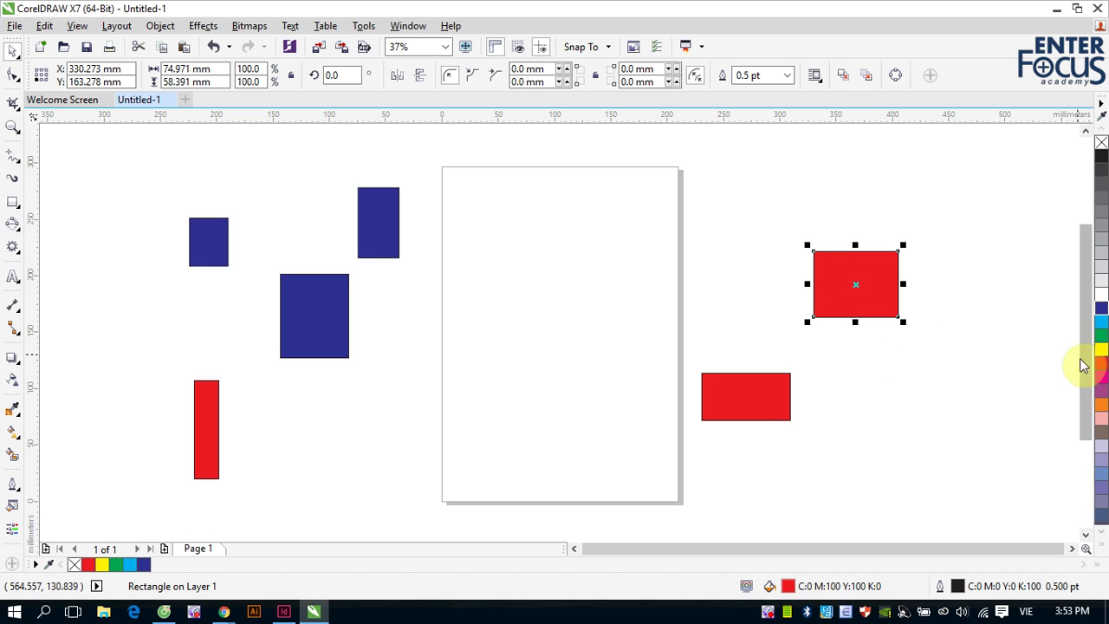
{"action": "left_click_drag", "start_coordinate": [856, 286], "coordinate": [747, 284]}
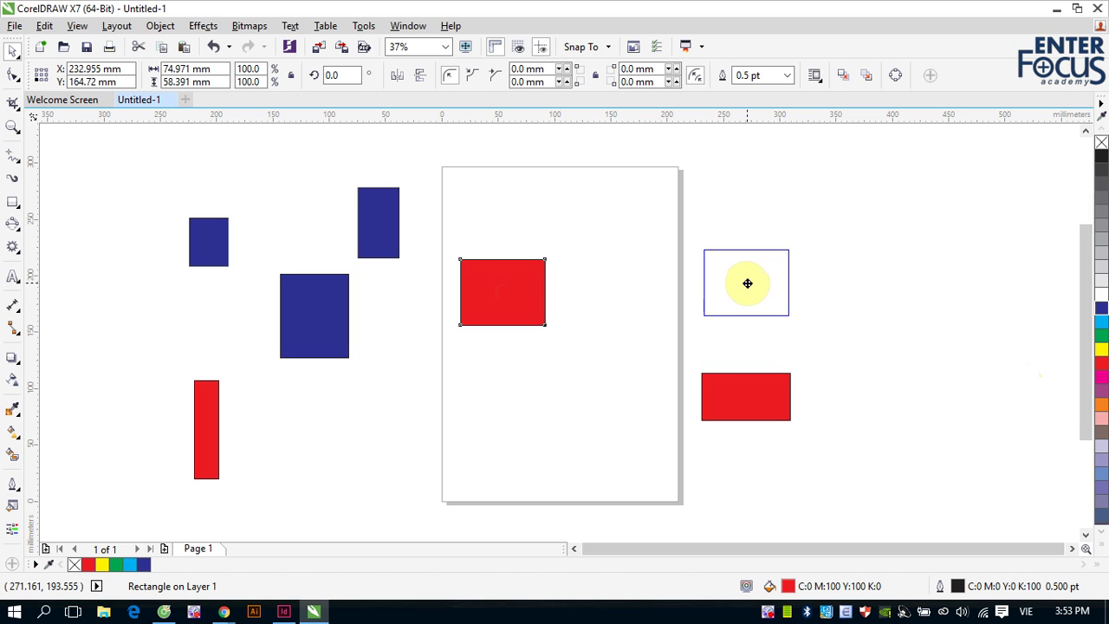
{"action": "left_click_drag", "start_coordinate": [747, 283], "coordinate": [747, 286]}
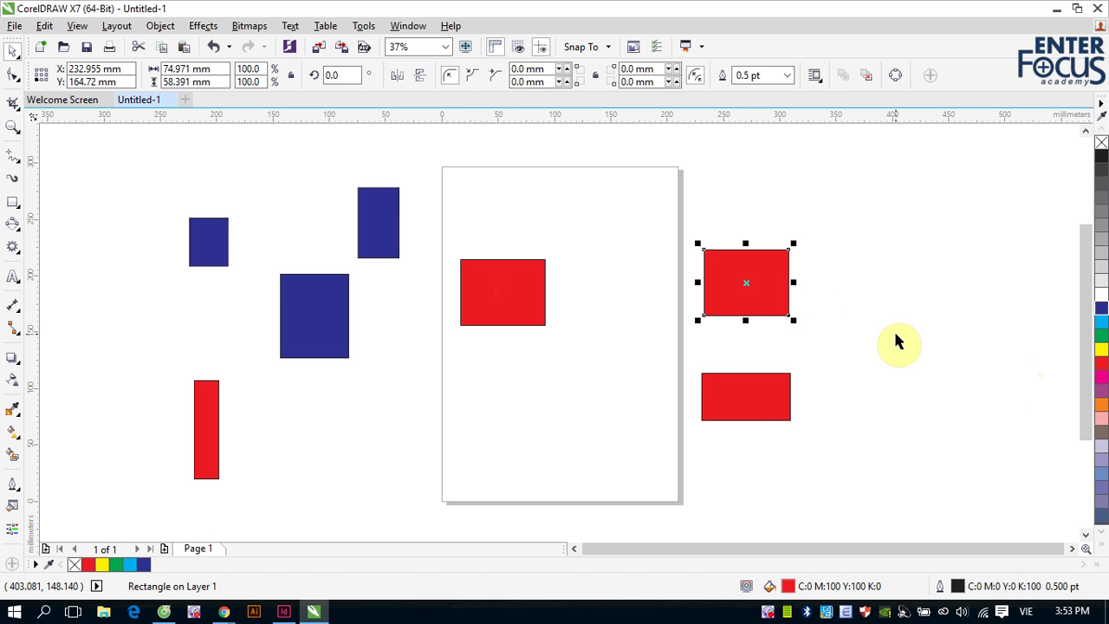
{"action": "left_click_drag", "start_coordinate": [747, 289], "coordinate": [747, 286]}
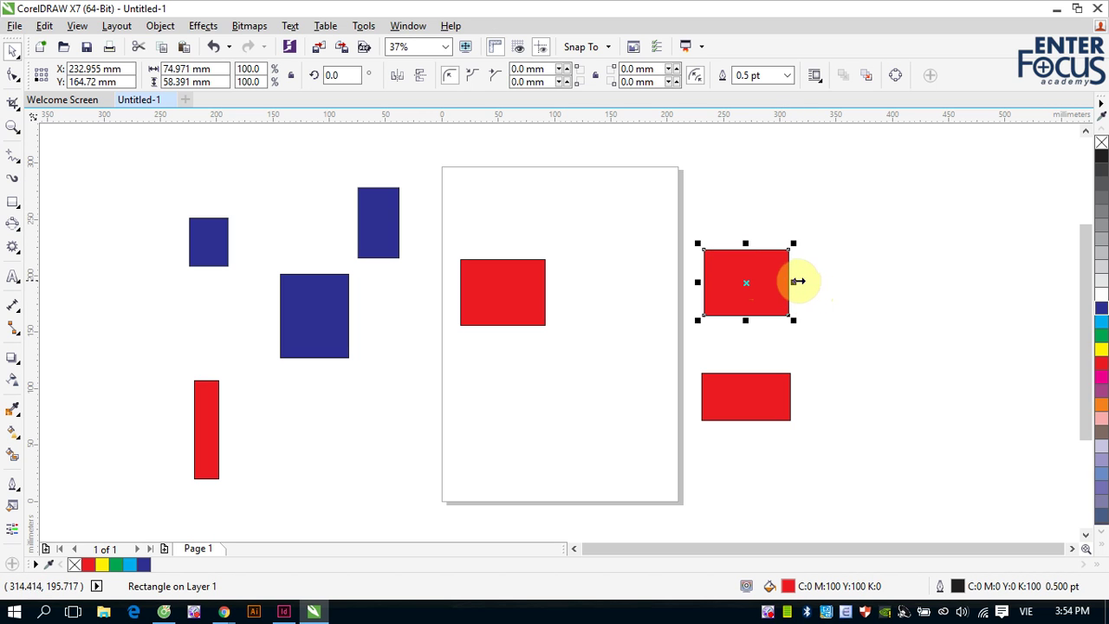
- Stretch the red copy right of the page side by side to about 95.9 mm wide and 69.2 mm high
{"action": "left_click_drag", "start_coordinate": [795, 282], "coordinate": [795, 283]}
{"action": "left_click_drag", "start_coordinate": [792, 283], "coordinate": [819, 282]}
{"action": "mouse_move", "coordinate": [697, 283]}
{"action": "left_mouse_down"}
{"action": "mouse_move", "coordinate": [612, 280]}
{"action": "mouse_move", "coordinate": [708, 282]}
{"action": "left_mouse_up"}
{"action": "mouse_move", "coordinate": [759, 243]}
{"action": "left_mouse_down"}
{"action": "mouse_move", "coordinate": [765, 179]}
{"action": "mouse_move", "coordinate": [767, 227]}
{"action": "left_mouse_up"}
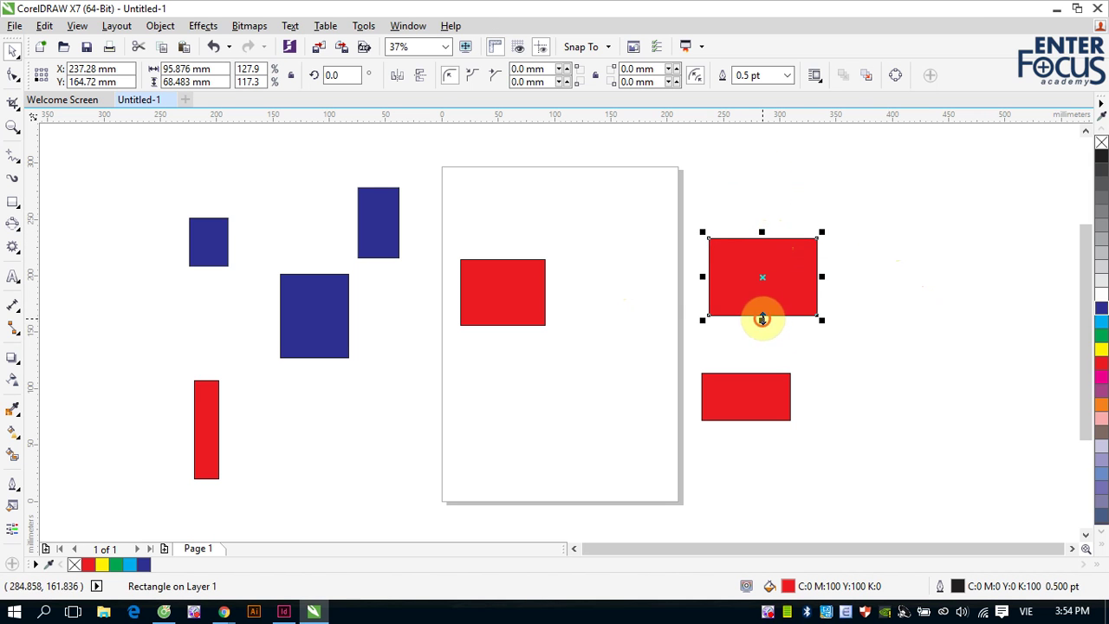
{"action": "mouse_move", "coordinate": [760, 318]}
{"action": "left_mouse_down"}
{"action": "mouse_move", "coordinate": [760, 337]}
{"action": "mouse_move", "coordinate": [762, 322]}
{"action": "left_mouse_up"}
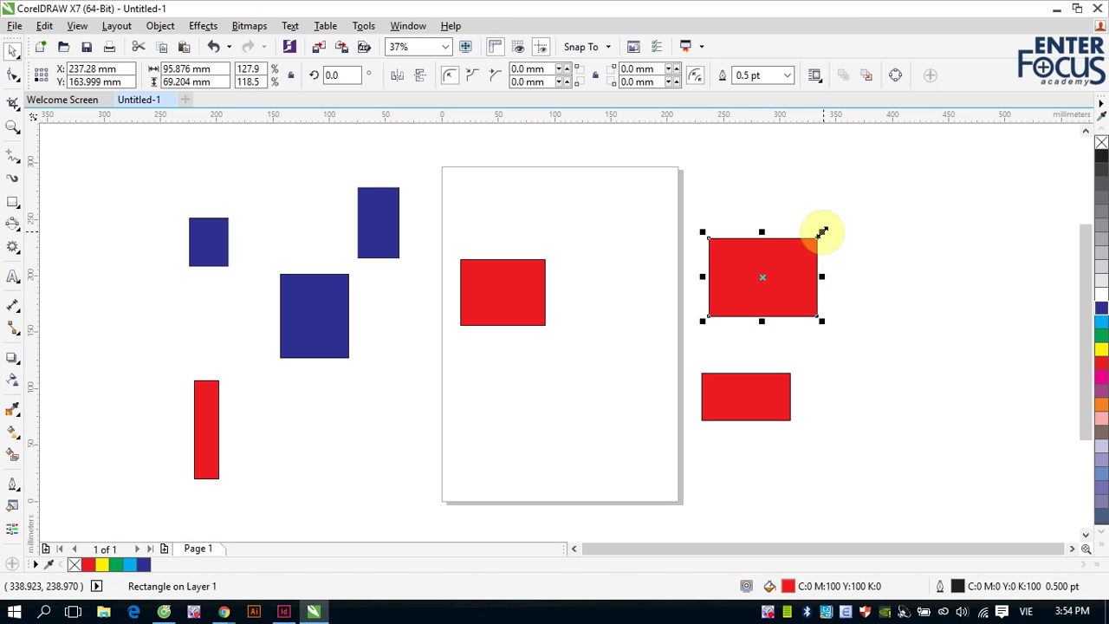
- Scale the red copy proportionally to about 147 × 106 mm, and stretch it to about 154 mm wide and 135 mm high
{"action": "left_click_drag", "start_coordinate": [820, 231], "coordinate": [877, 193]}
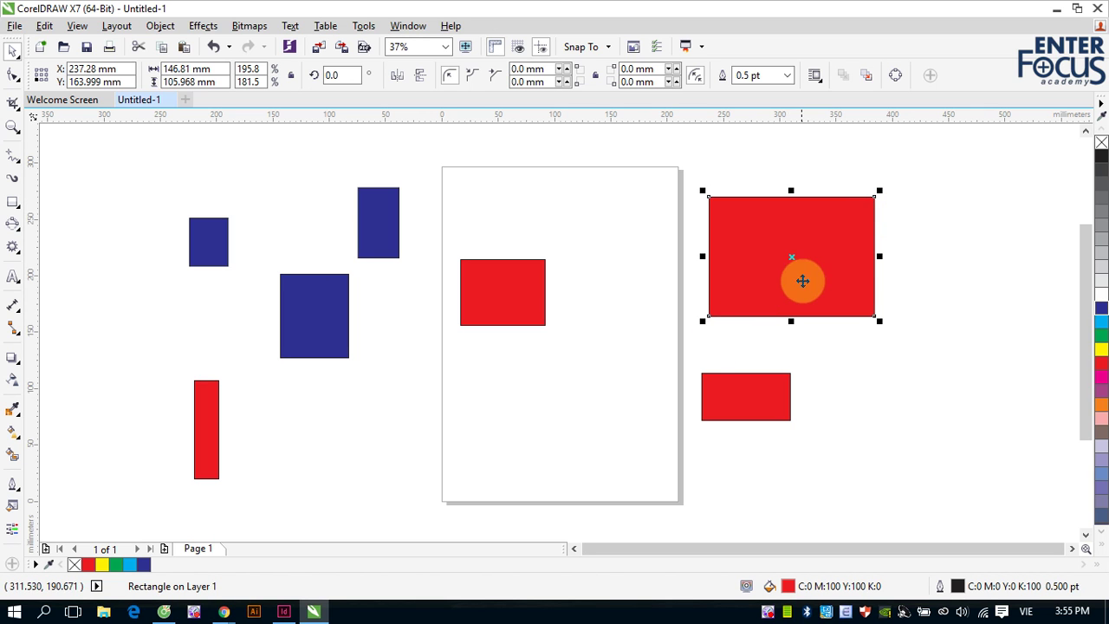
{"action": "mouse_move", "coordinate": [884, 255]}
{"action": "left_mouse_down"}
{"action": "mouse_move", "coordinate": [985, 248]}
{"action": "mouse_move", "coordinate": [884, 256]}
{"action": "left_mouse_up"}
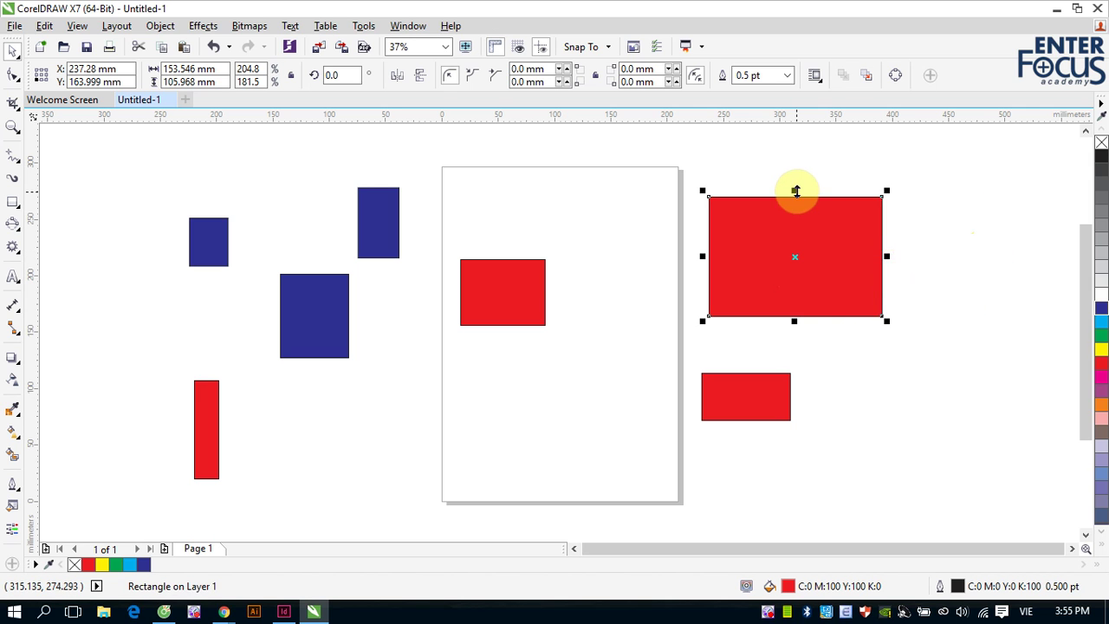
{"action": "left_click_drag", "start_coordinate": [795, 190], "coordinate": [784, 163]}
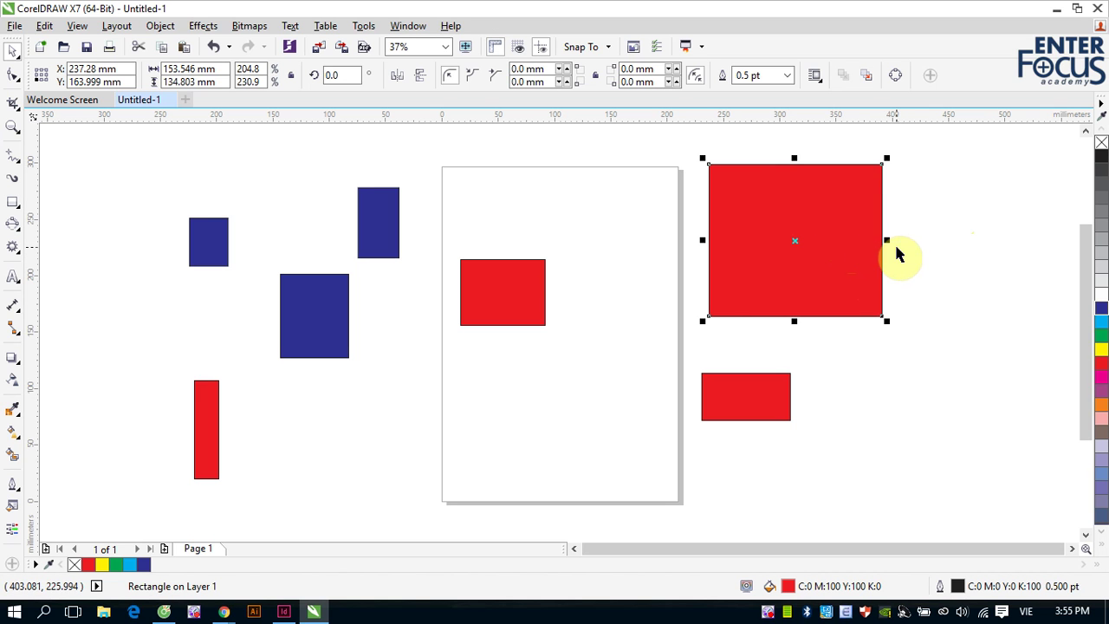
- Resize the red copy symmetrically about its centre to about 110 × 161 mm, and scale it proportionally to about 77 × 112 mm
{"action": "left_click_drag", "start_coordinate": [885, 239], "coordinate": [912, 238]}
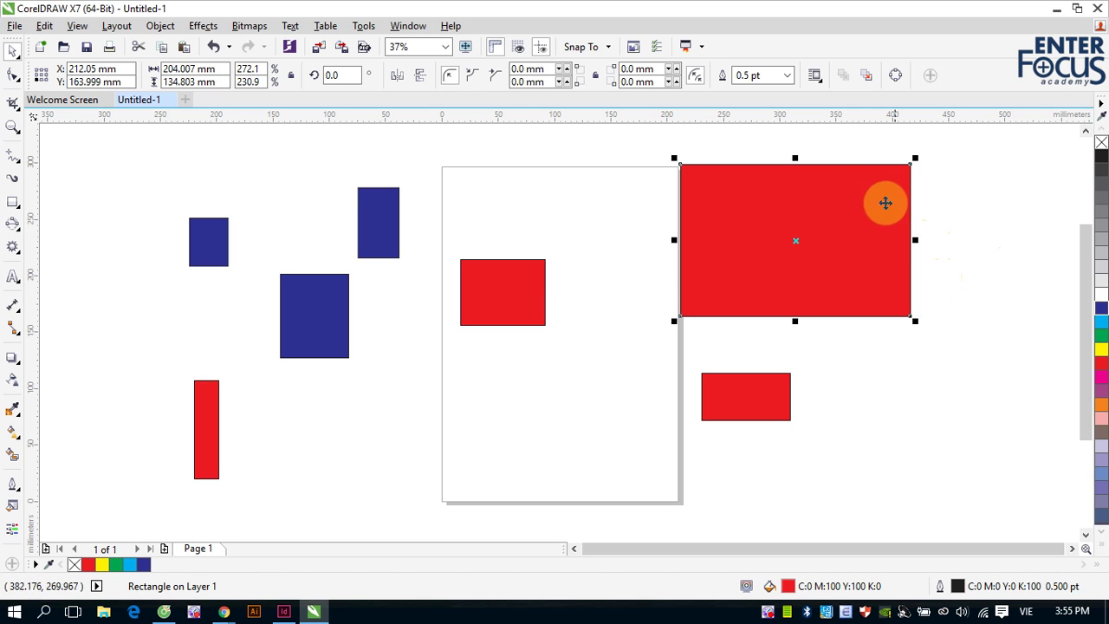
{"action": "left_click_drag", "start_coordinate": [913, 240], "coordinate": [965, 236]}
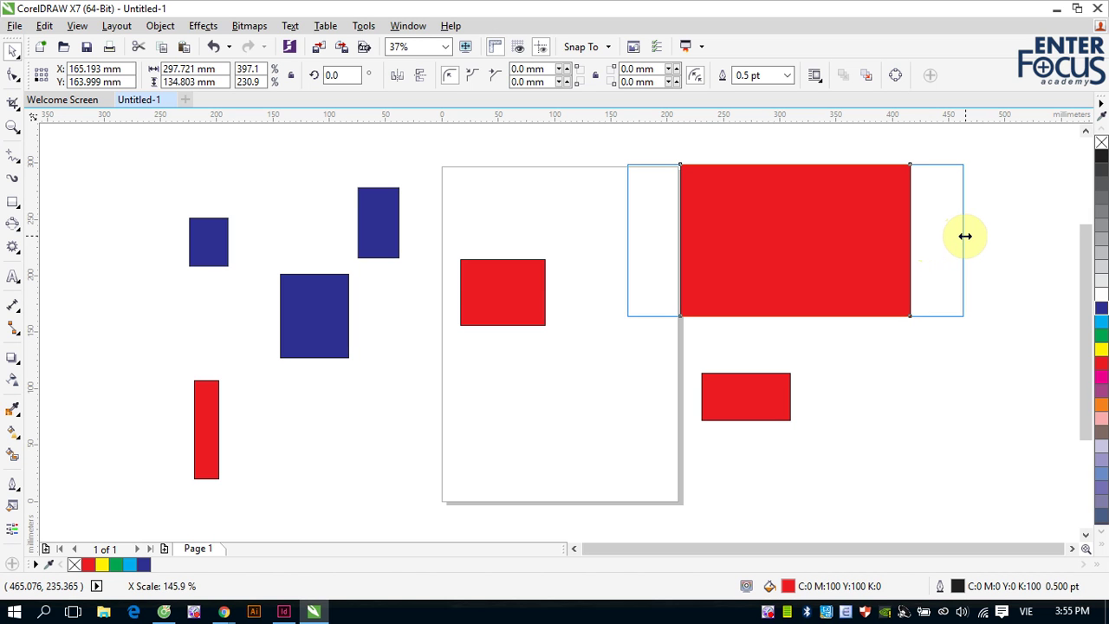
{"action": "left_click_drag", "start_coordinate": [965, 236], "coordinate": [860, 243]}
{"action": "left_click_drag", "start_coordinate": [793, 161], "coordinate": [803, 188]}
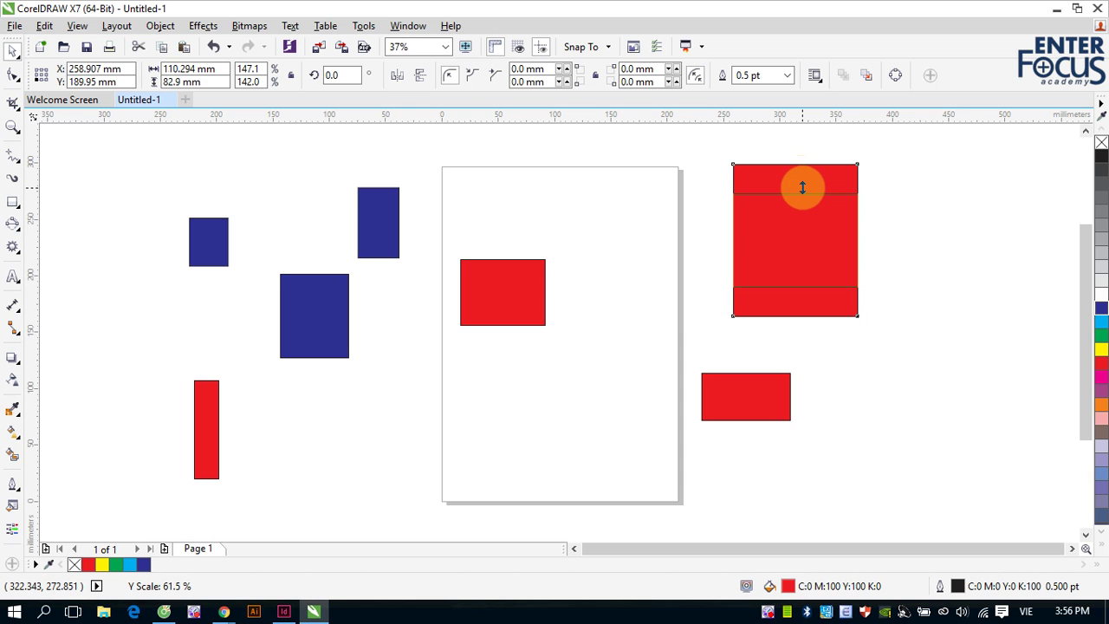
{"action": "left_click_drag", "start_coordinate": [802, 188], "coordinate": [805, 144]}
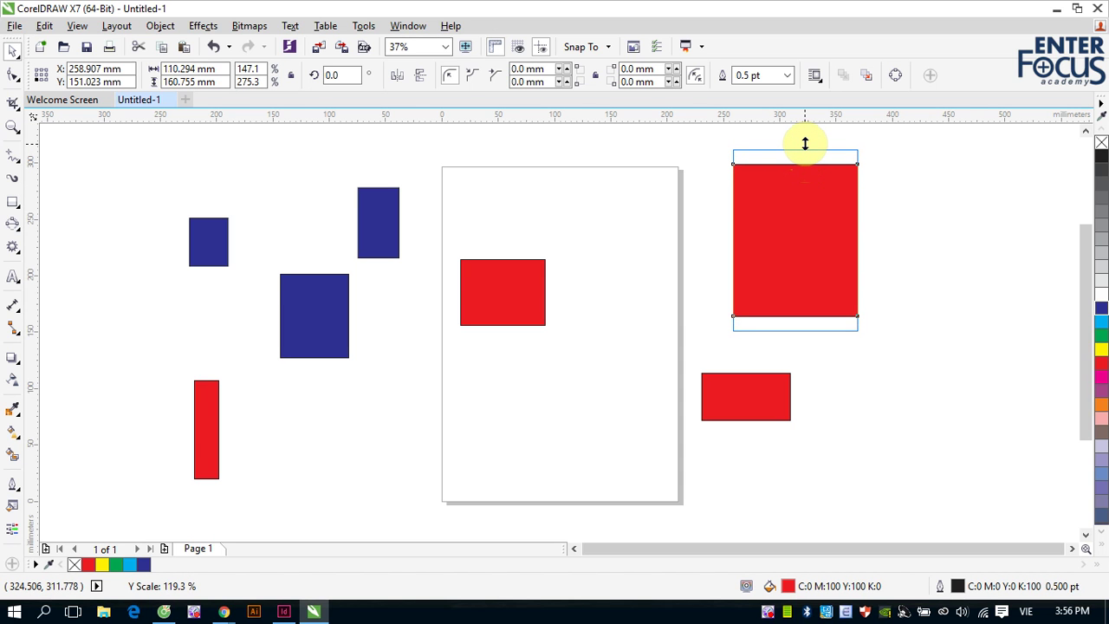
{"action": "left_click_drag", "start_coordinate": [805, 144], "coordinate": [803, 146]}
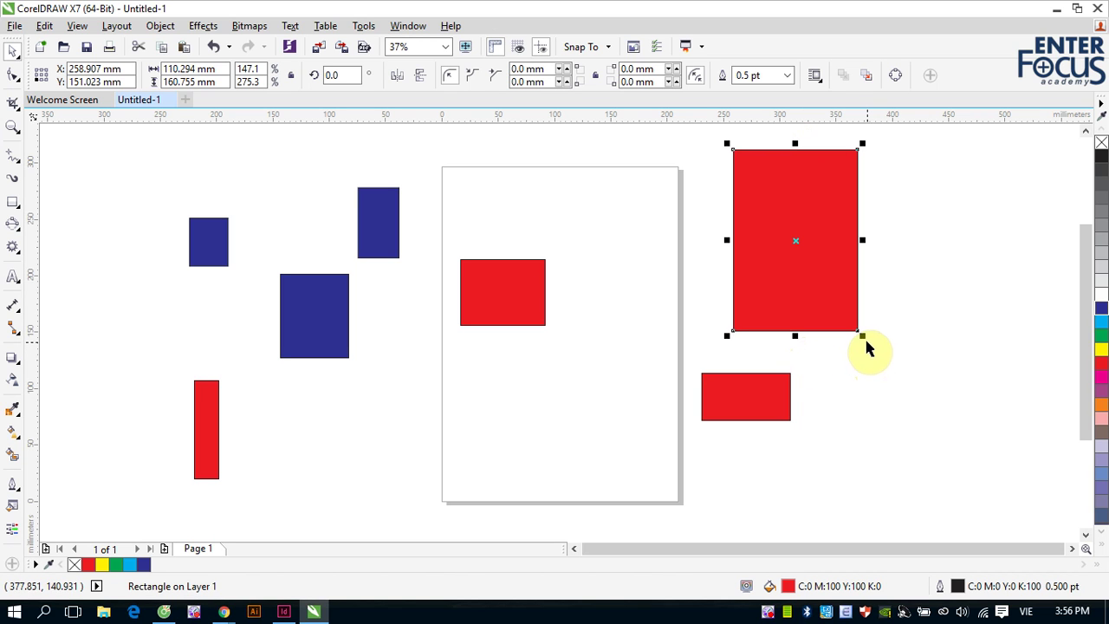
{"action": "left_click_drag", "start_coordinate": [864, 338], "coordinate": [865, 312]}
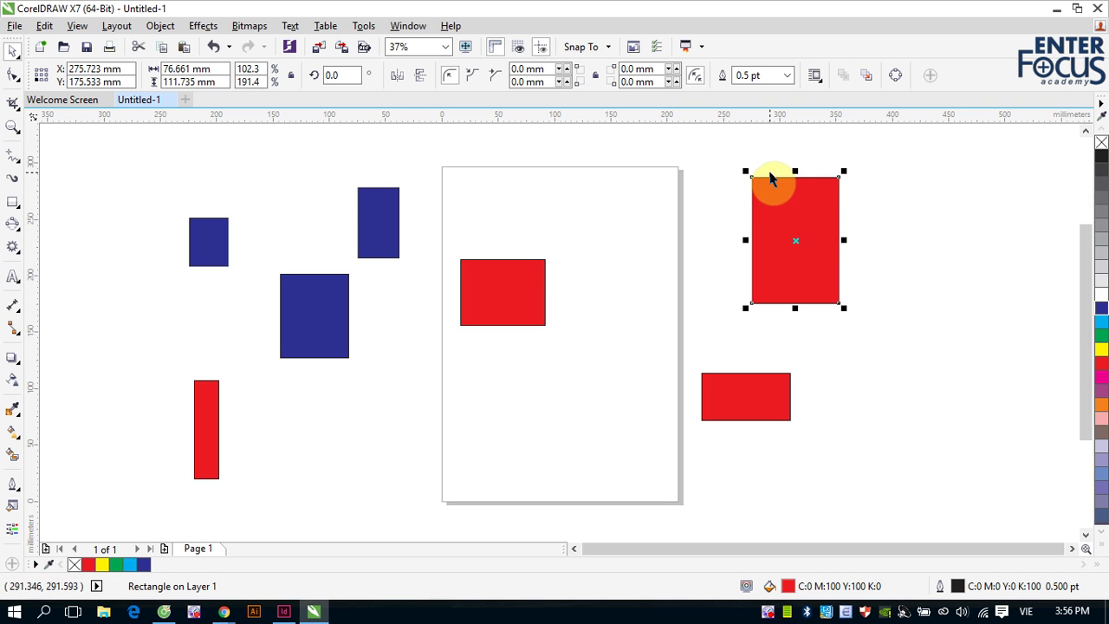
- Rotate the tall red rectangle to about 27.7°, turn it to 10.8° around a raised pivot, and to 23.2° around a pivot below it
{"action": "left_click", "coordinate": [801, 241]}
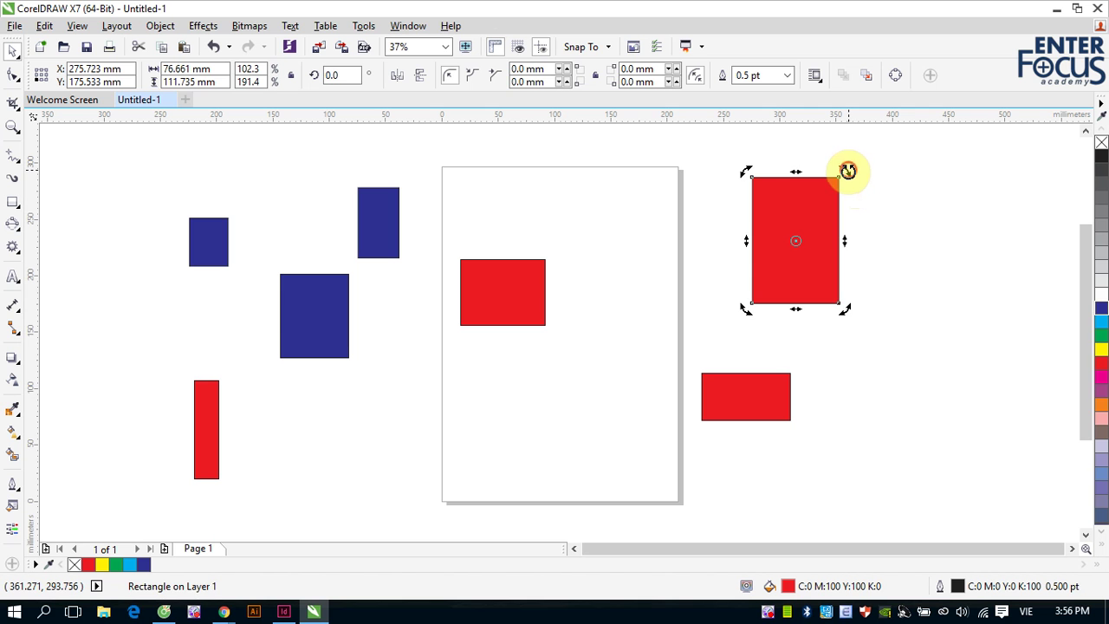
{"action": "left_click_drag", "start_coordinate": [847, 171], "coordinate": [807, 156]}
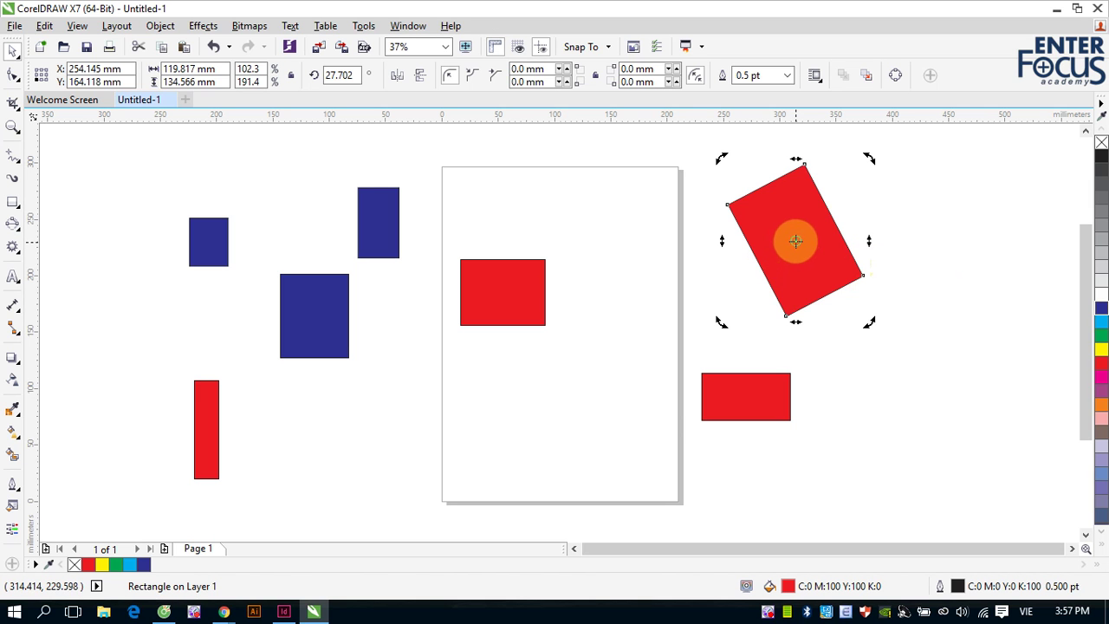
{"action": "left_click_drag", "start_coordinate": [796, 240], "coordinate": [793, 199]}
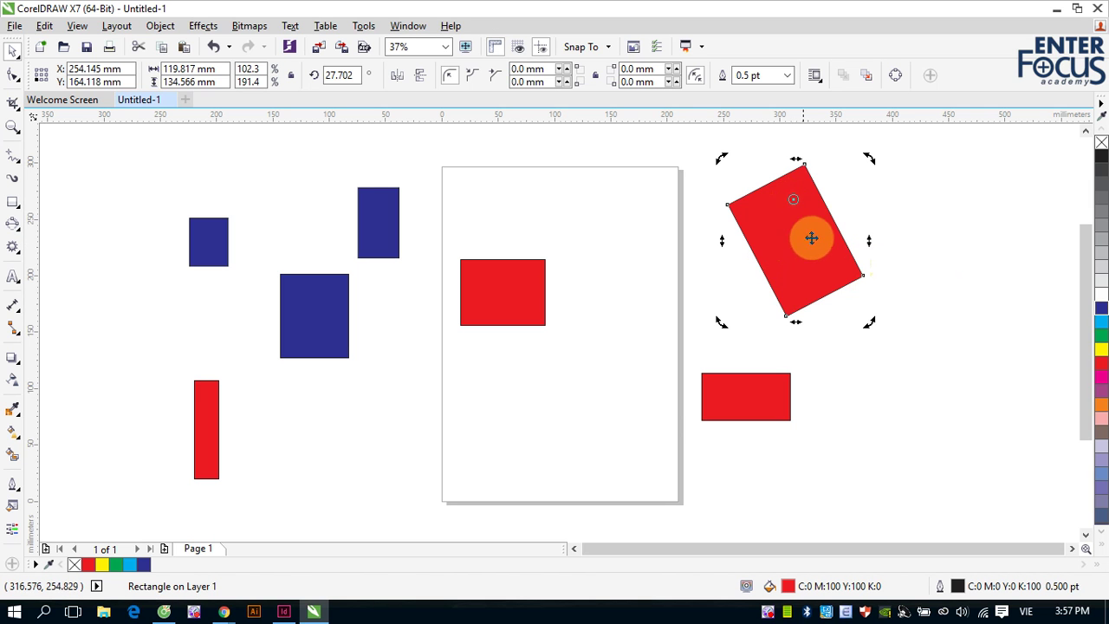
{"action": "left_click_drag", "start_coordinate": [721, 161], "coordinate": [761, 166]}
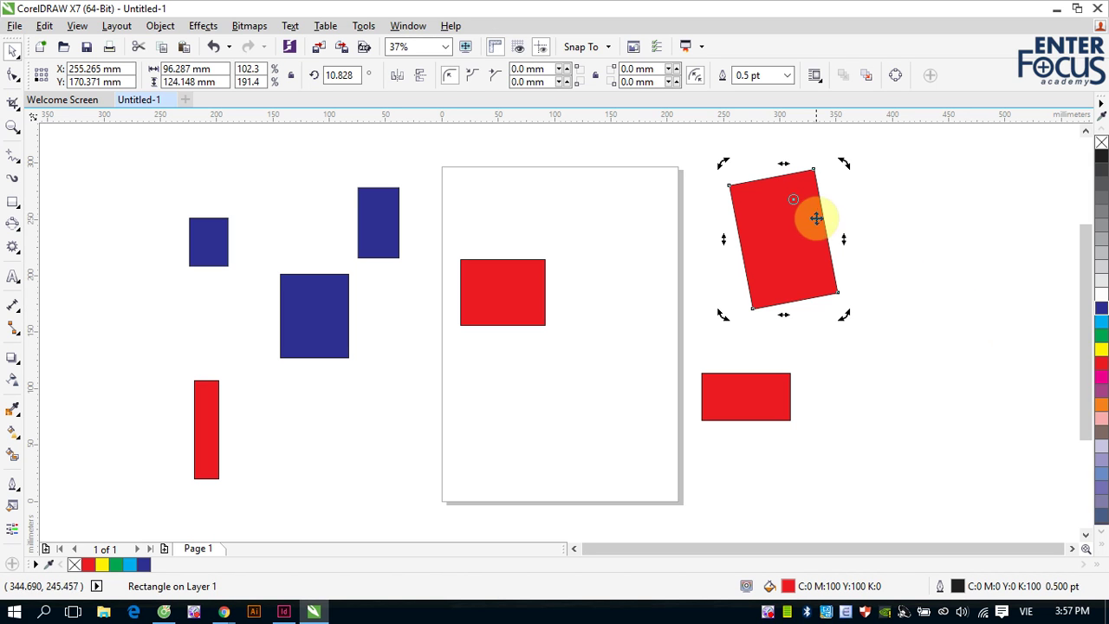
{"action": "left_click_drag", "start_coordinate": [794, 200], "coordinate": [814, 322]}
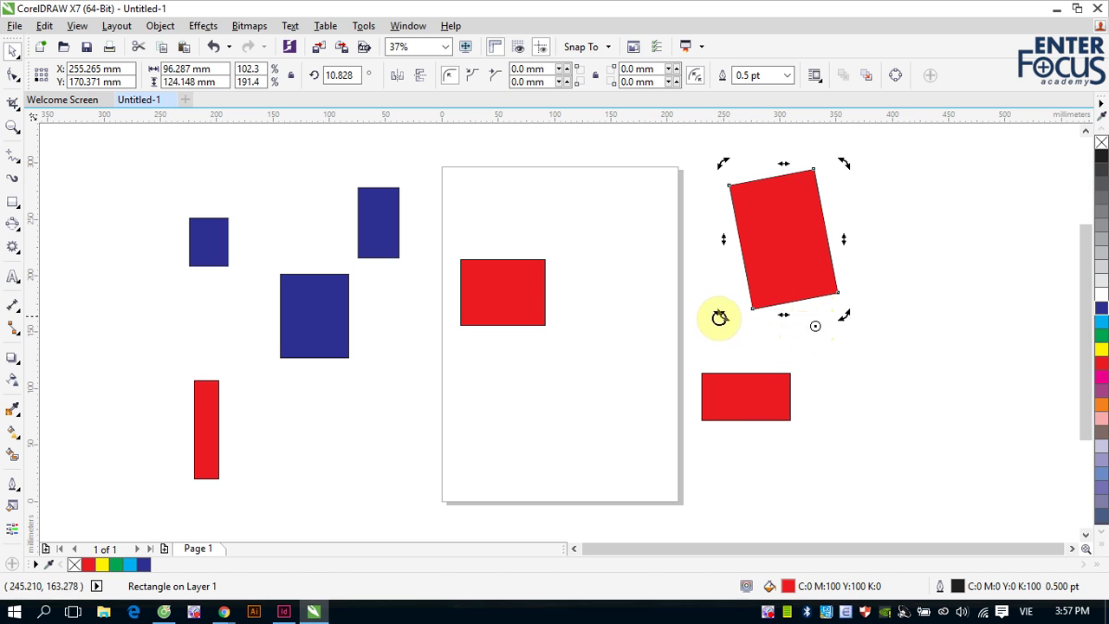
{"action": "mouse_move", "coordinate": [723, 319]}
{"action": "left_mouse_down"}
{"action": "mouse_move", "coordinate": [829, 382]}
{"action": "mouse_move", "coordinate": [887, 253]}
{"action": "mouse_move", "coordinate": [722, 283]}
{"action": "mouse_move", "coordinate": [722, 335]}
{"action": "left_mouse_up"}
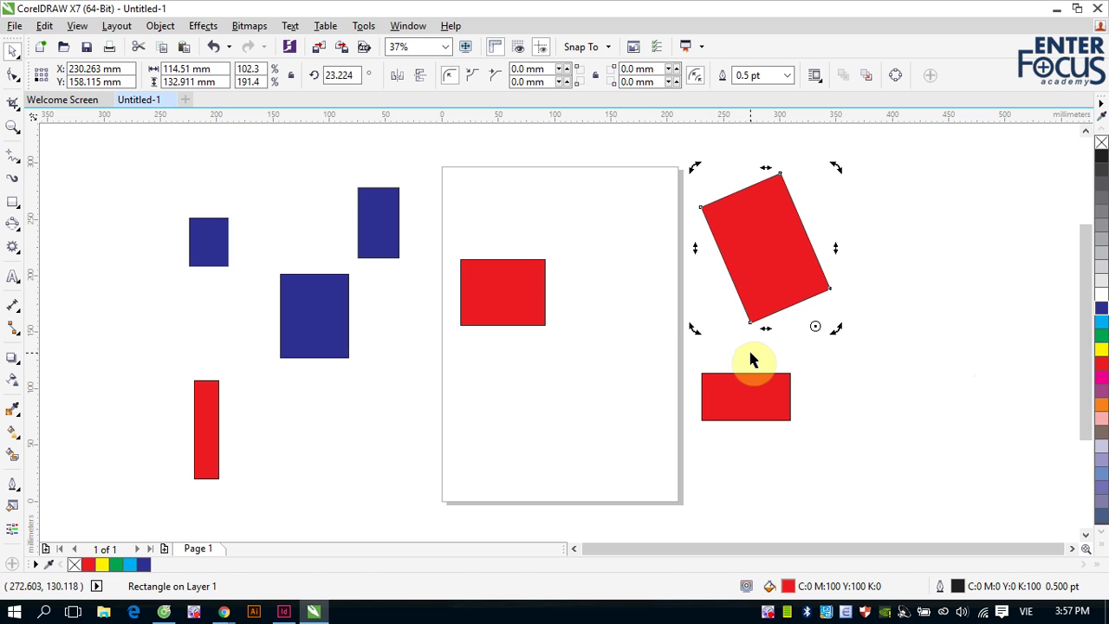
- Skew the rotated red rectangle right of the page into a slanted shape about 120 mm wide and 140 mm high overall
{"action": "left_click", "coordinate": [760, 243]}
{"action": "left_click", "coordinate": [751, 198]}
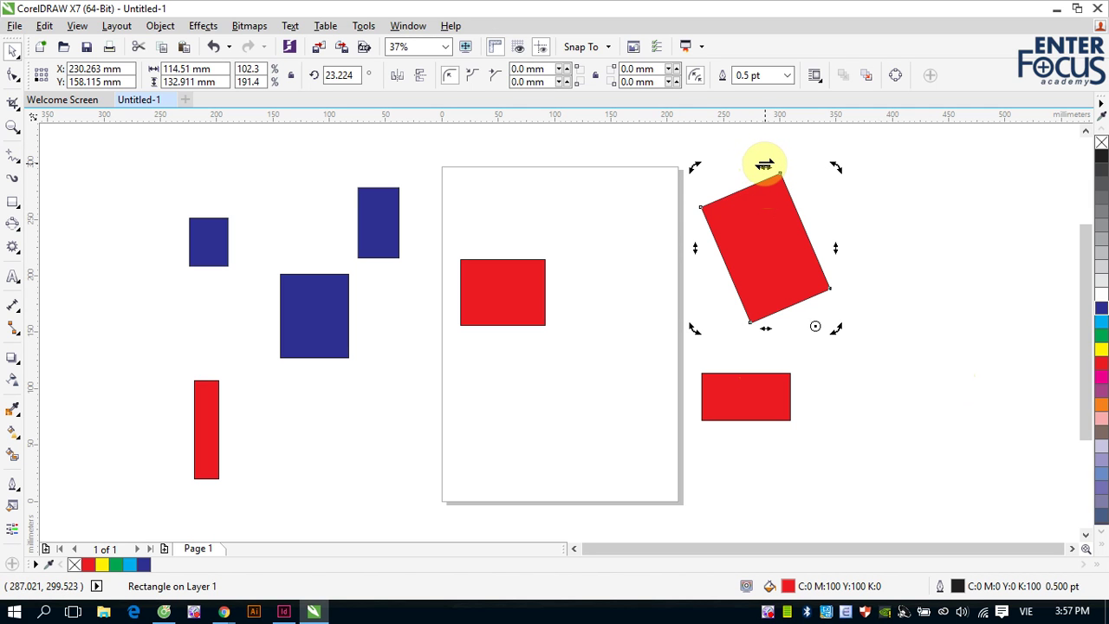
{"action": "left_click_drag", "start_coordinate": [765, 165], "coordinate": [824, 178]}
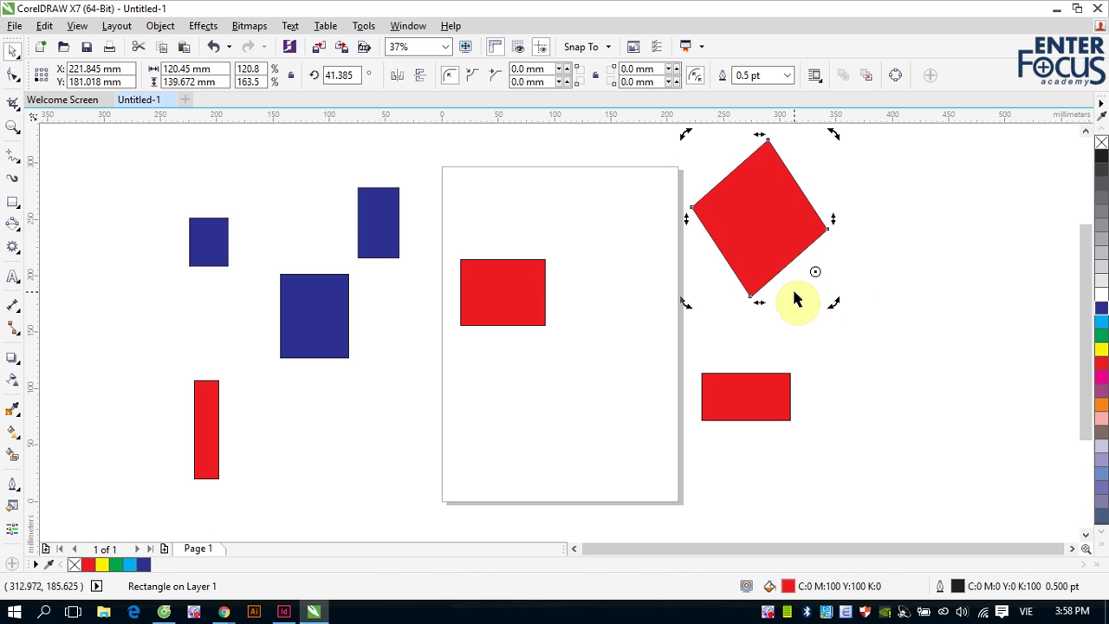
- Rotate the red rectangle on the page by 45° around its centre, constraining the rotation to 15° increments
{"action": "left_click", "coordinate": [502, 302]}
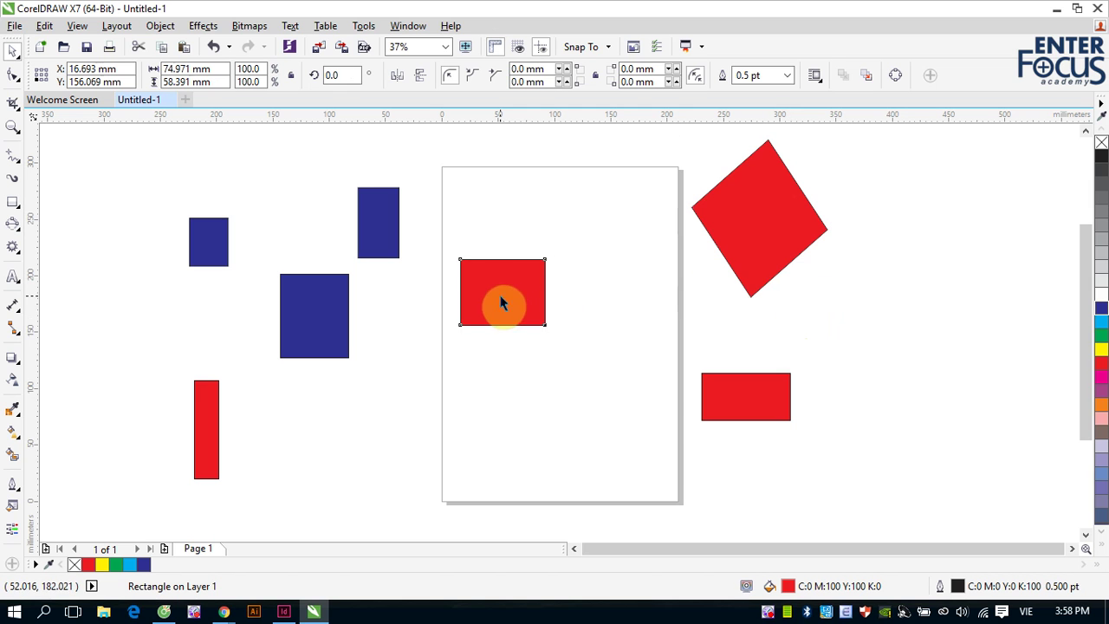
{"action": "left_click", "coordinate": [514, 302]}
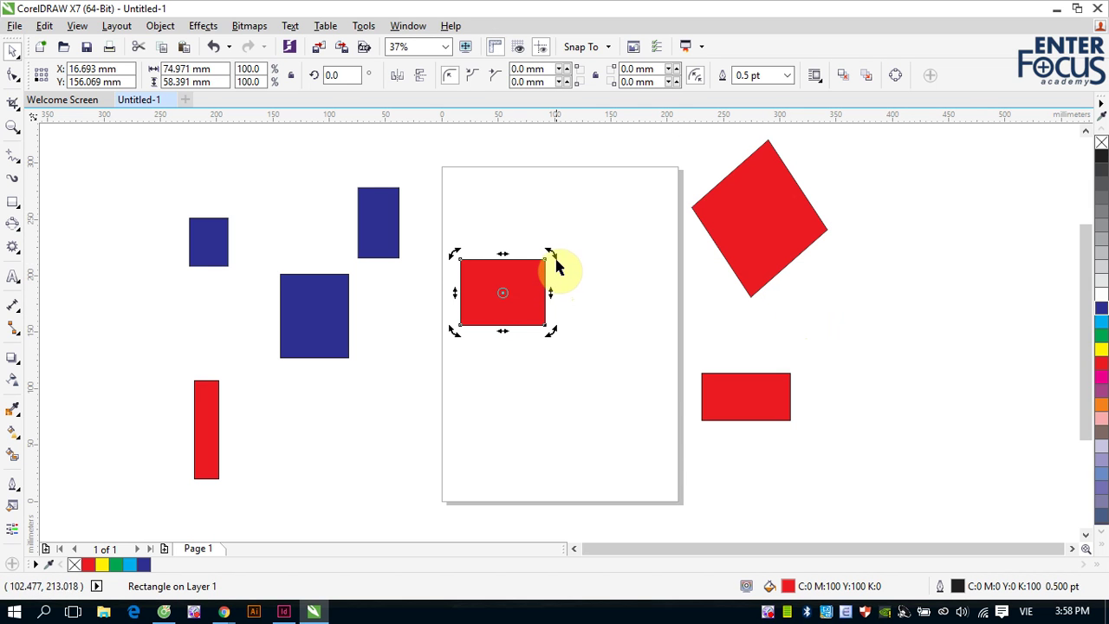
{"action": "left_click_drag", "start_coordinate": [551, 253], "coordinate": [539, 234]}
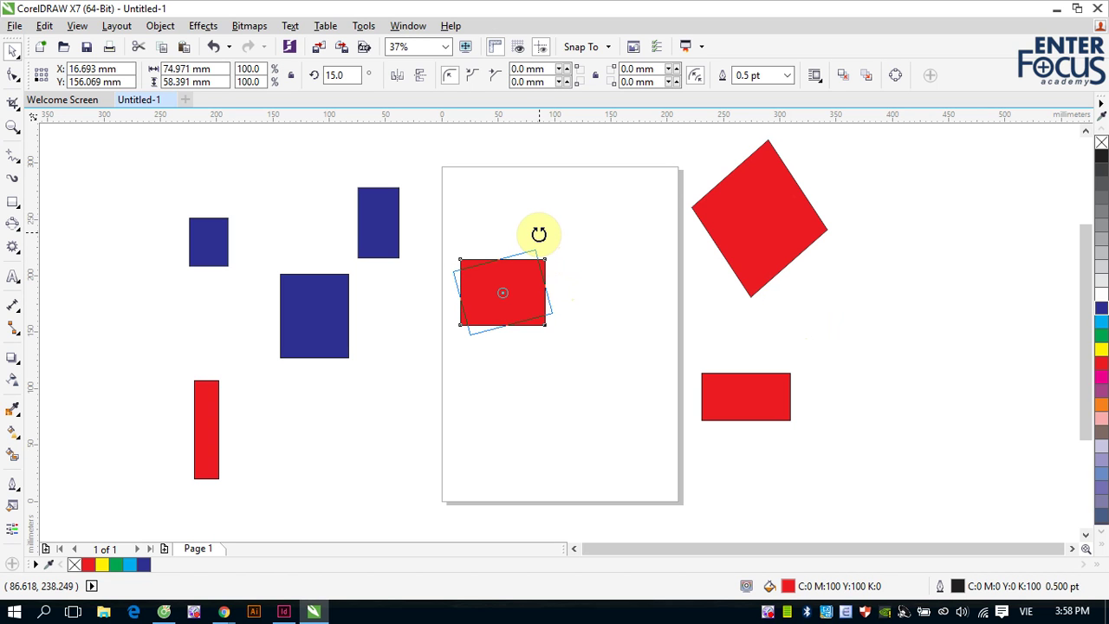
{"action": "left_click_drag", "start_coordinate": [539, 234], "coordinate": [519, 221]}
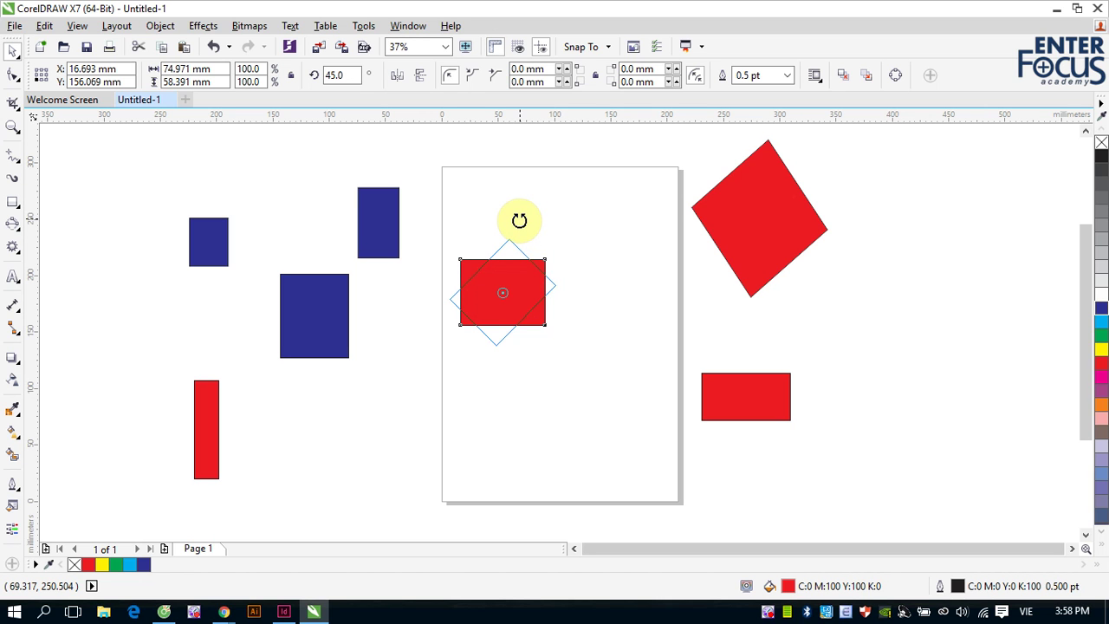
{"action": "left_click_drag", "start_coordinate": [519, 220], "coordinate": [520, 222]}
- Try to skew the tilted red rectangle on the page horizontally
{"action": "left_click", "coordinate": [497, 298]}
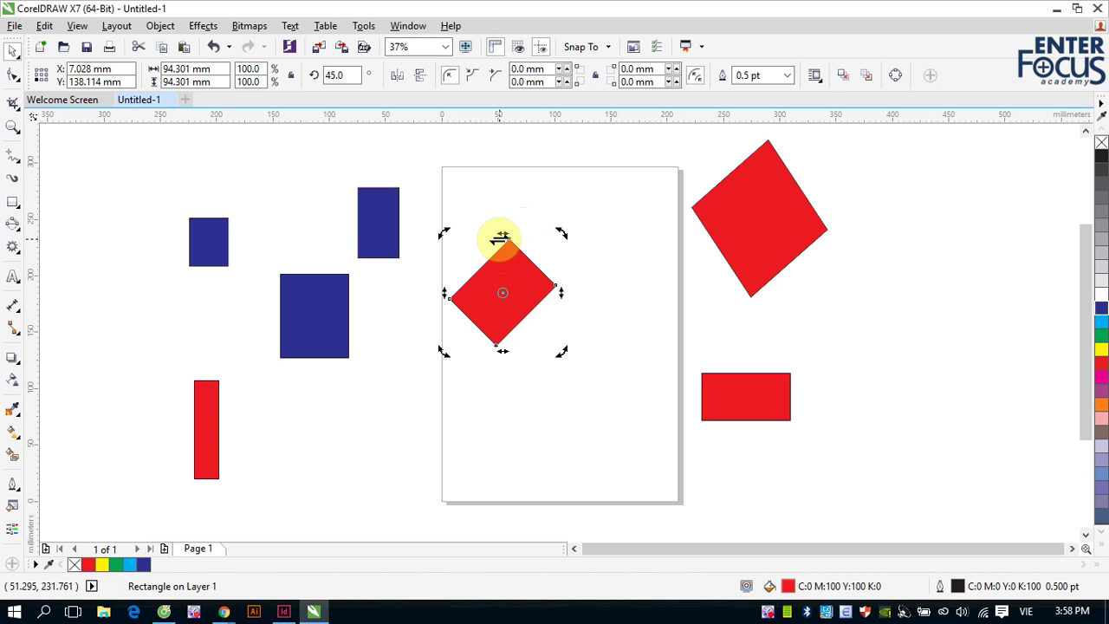
{"action": "left_click_drag", "start_coordinate": [503, 235], "coordinate": [529, 236]}
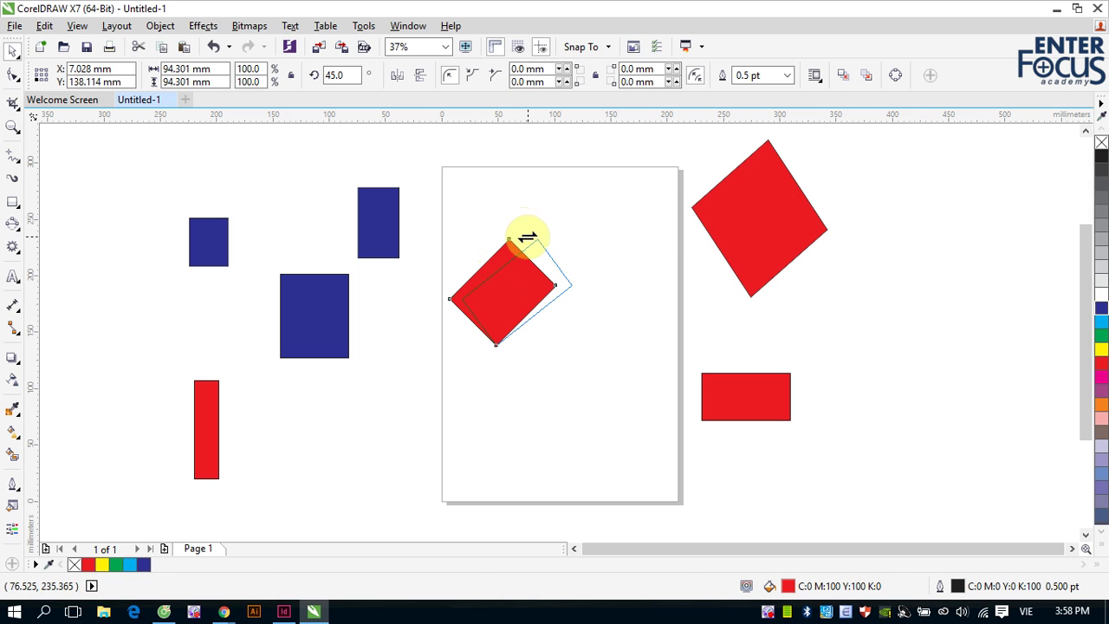
{"action": "left_click_drag", "start_coordinate": [527, 237], "coordinate": [498, 252]}
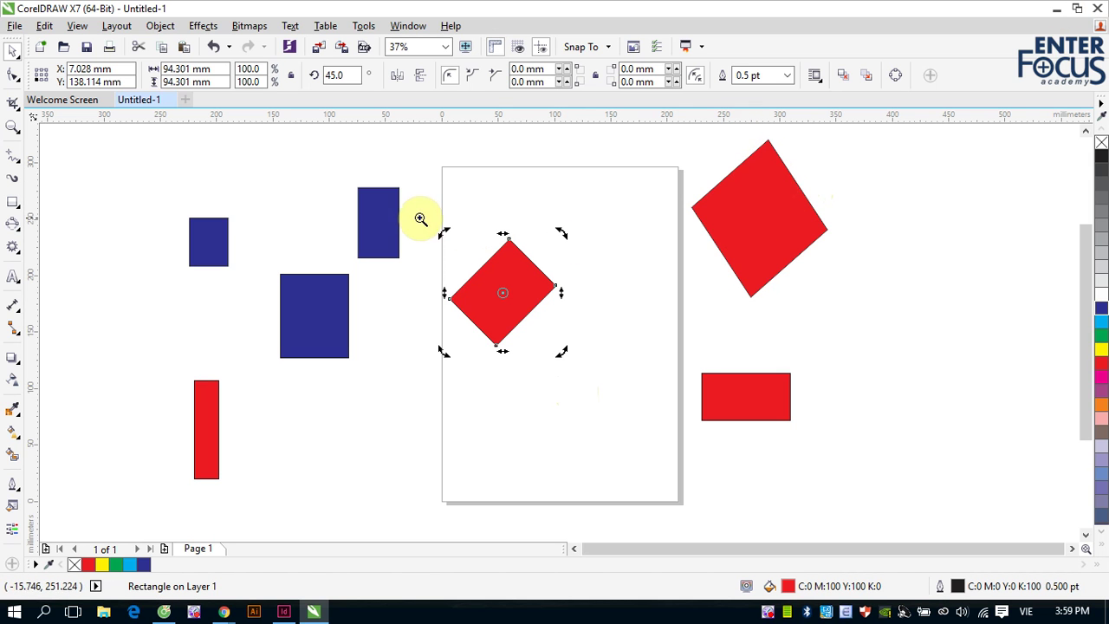
- Shift the tilted red rectangle further inside the page, and frame it with two horizontal and two vertical guidelines through its corners
{"action": "left_click_drag", "start_coordinate": [419, 216], "coordinate": [707, 394]}
{"action": "left_click_drag", "start_coordinate": [428, 329], "coordinate": [507, 354]}
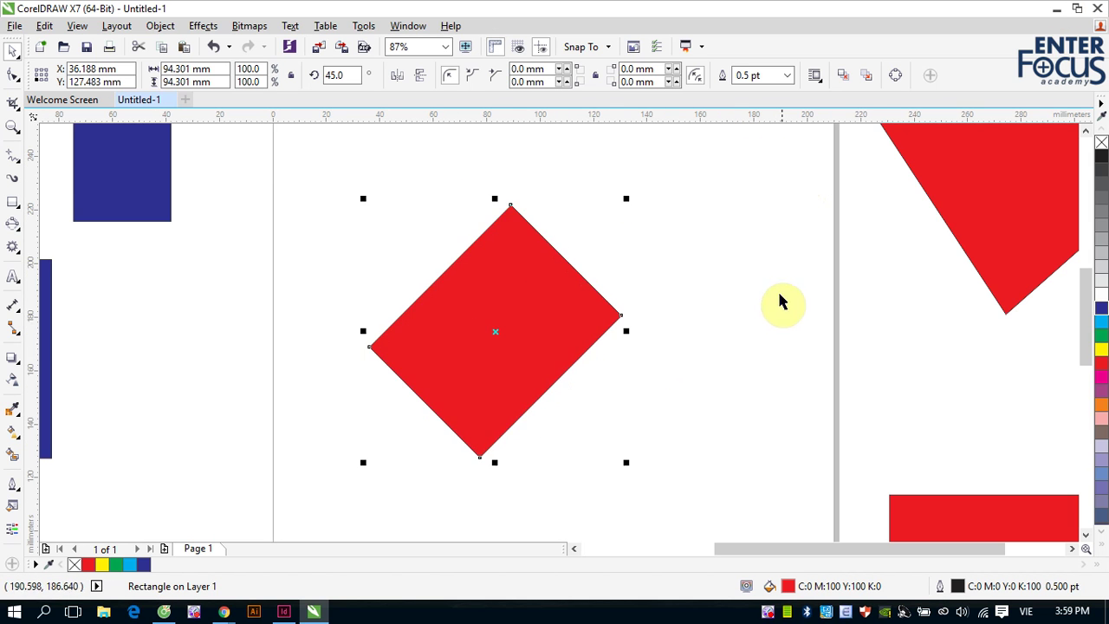
{"action": "left_click_drag", "start_coordinate": [572, 117], "coordinate": [597, 457]}
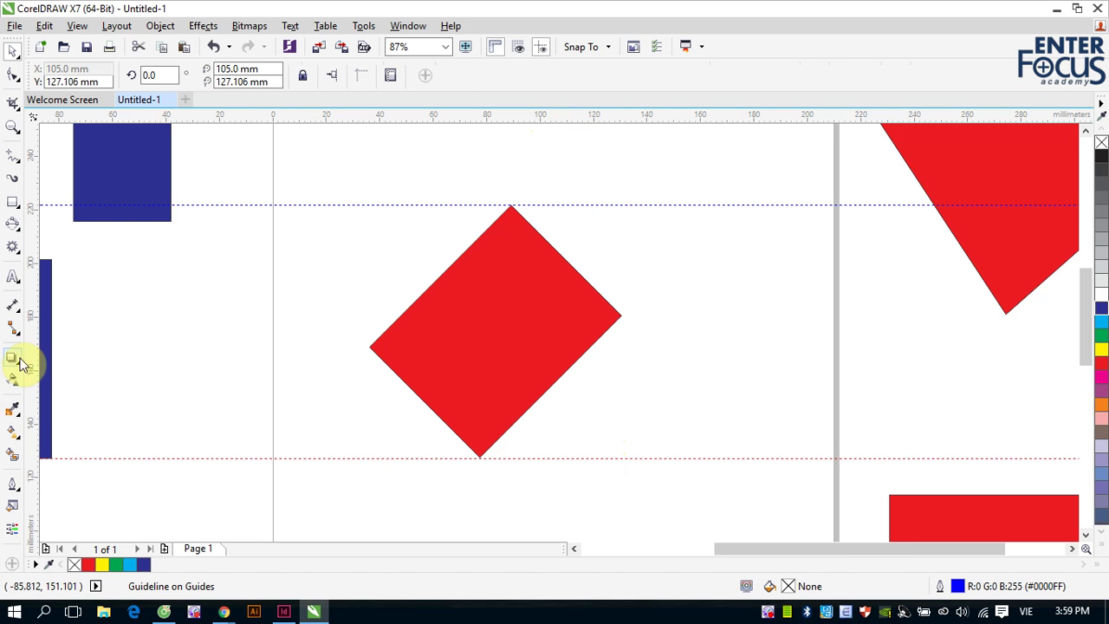
{"action": "left_click_drag", "start_coordinate": [31, 346], "coordinate": [369, 384]}
{"action": "left_click_drag", "start_coordinate": [38, 339], "coordinate": [622, 337]}
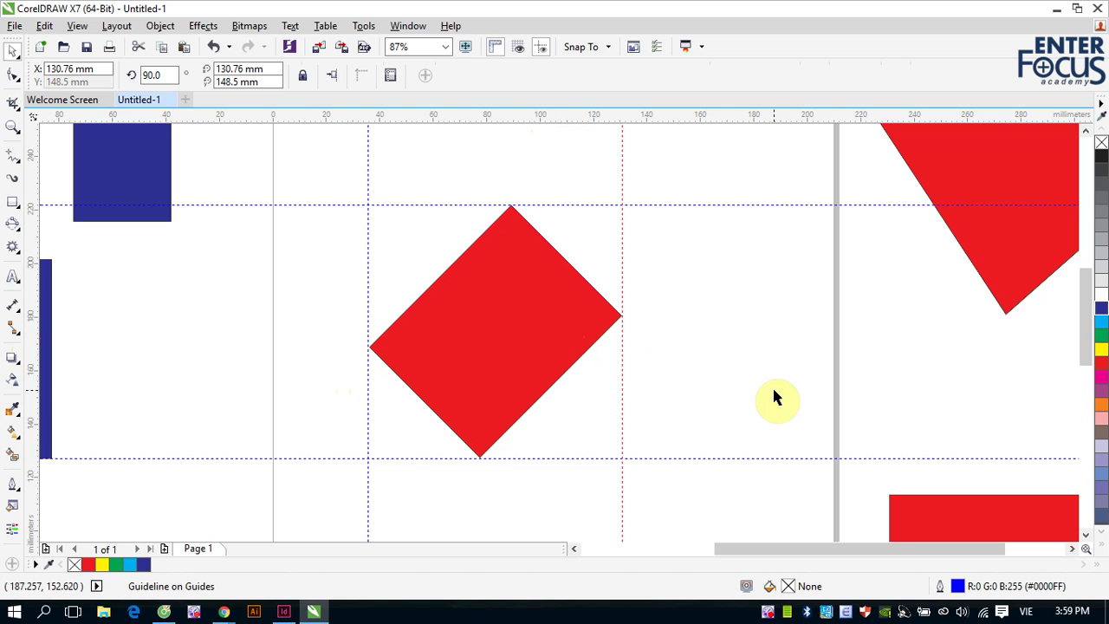
- Mirror the tilted red rectangle framed by the guidelines horizontally
{"action": "left_click", "coordinate": [456, 323]}
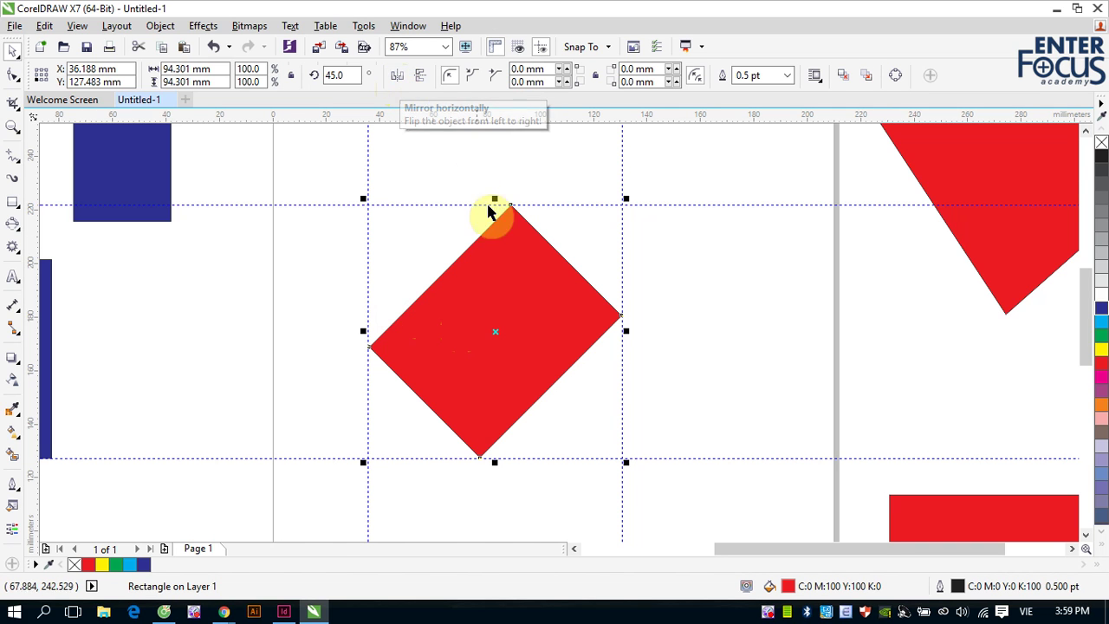
{"action": "left_click", "coordinate": [398, 78]}
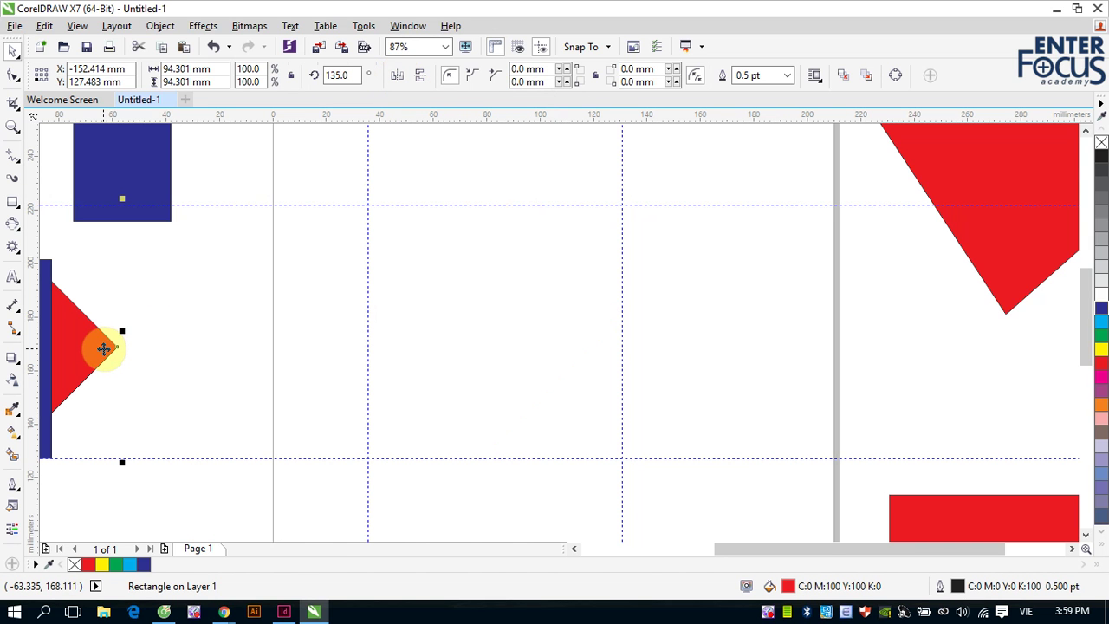
- Undo the last mirroring of the tilted red rectangle and set its object origin to the centre
{"action": "key", "text": "ctrl+z"}
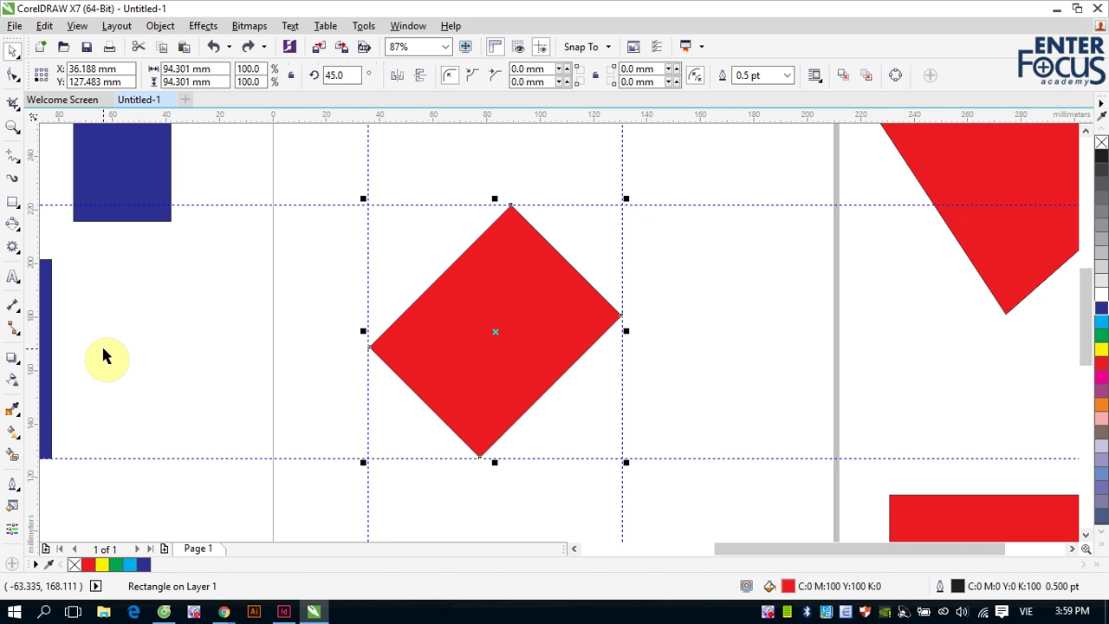
{"action": "left_click", "coordinate": [42, 77]}
{"action": "left_click", "coordinate": [47, 87]}
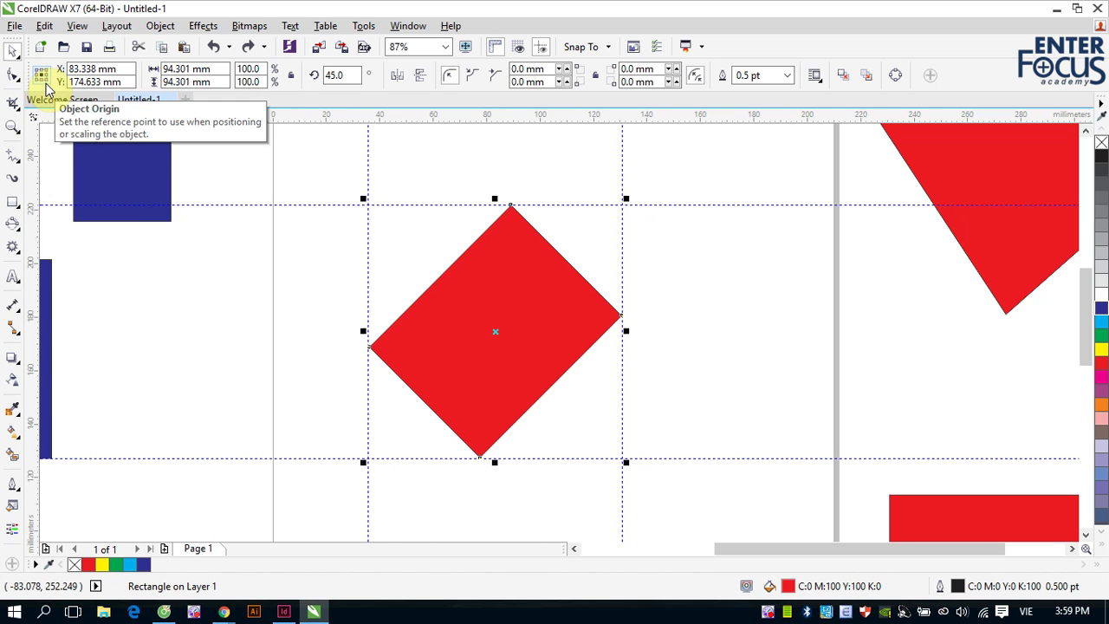
- Mirror the tilted red rectangle horizontally about its centre several times, keeping it between the guidelines
{"action": "left_click", "coordinate": [399, 76]}
{"action": "left_click", "coordinate": [399, 76]}
{"action": "left_click", "coordinate": [399, 76]}
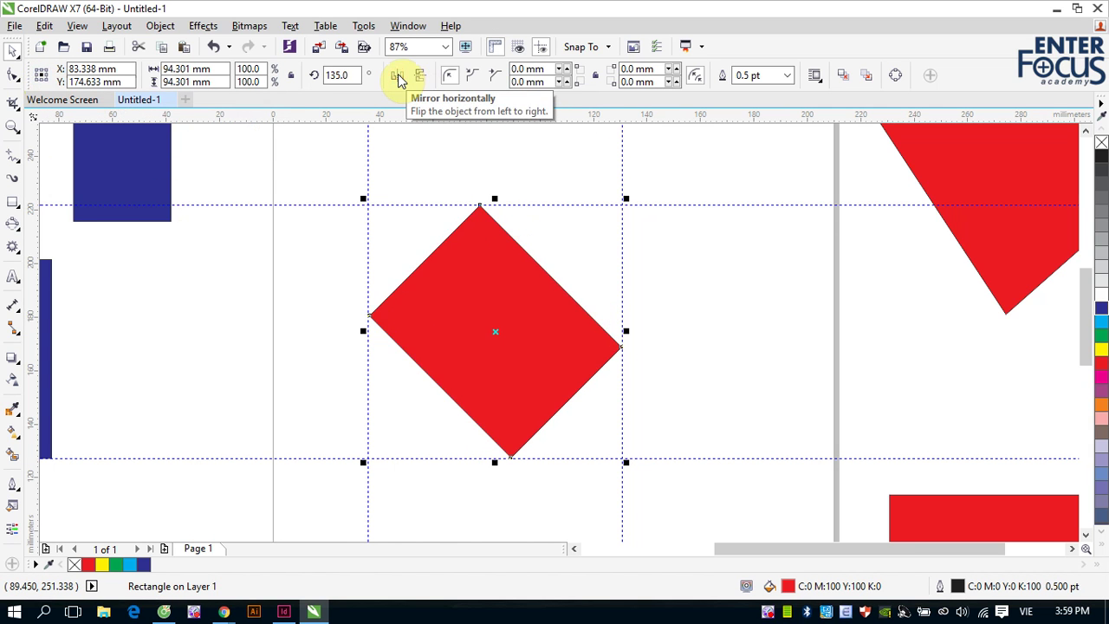
{"action": "left_click", "coordinate": [398, 77]}
{"action": "left_click", "coordinate": [397, 76]}
{"action": "left_click", "coordinate": [398, 76]}
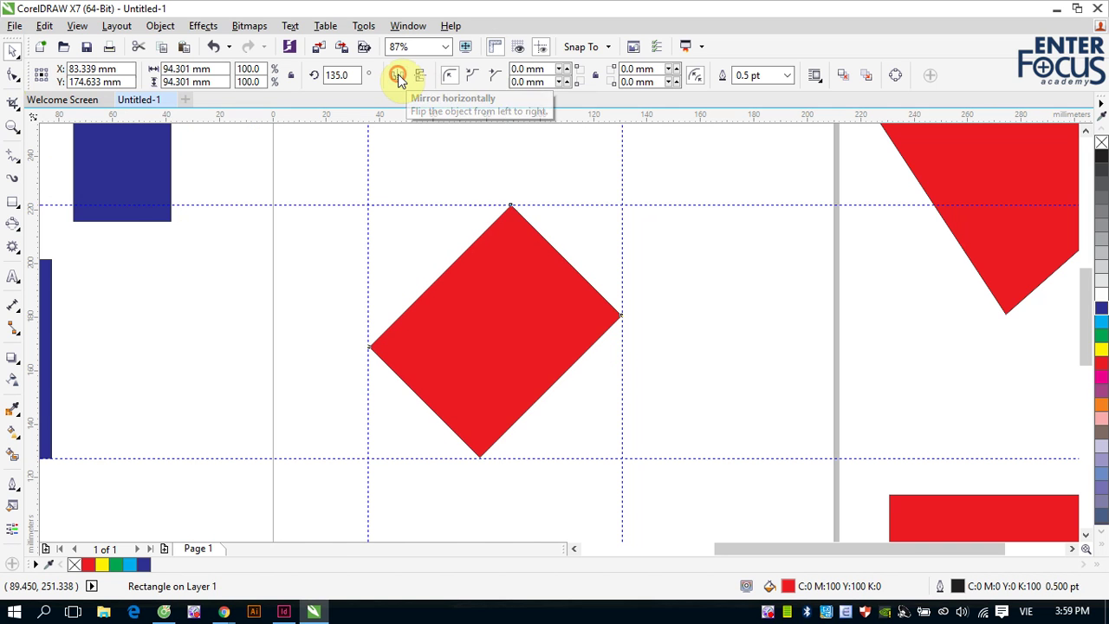
{"action": "left_click", "coordinate": [398, 75]}
{"action": "left_click", "coordinate": [398, 76]}
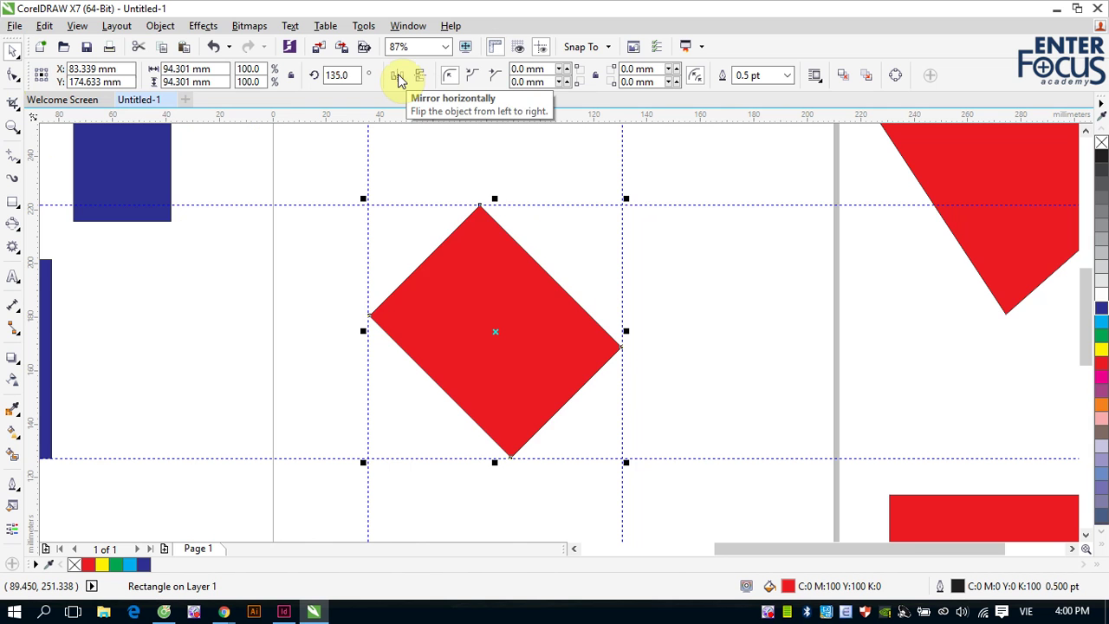
{"action": "left_click", "coordinate": [398, 76]}
{"action": "left_click", "coordinate": [398, 77]}
{"action": "left_click", "coordinate": [397, 76]}
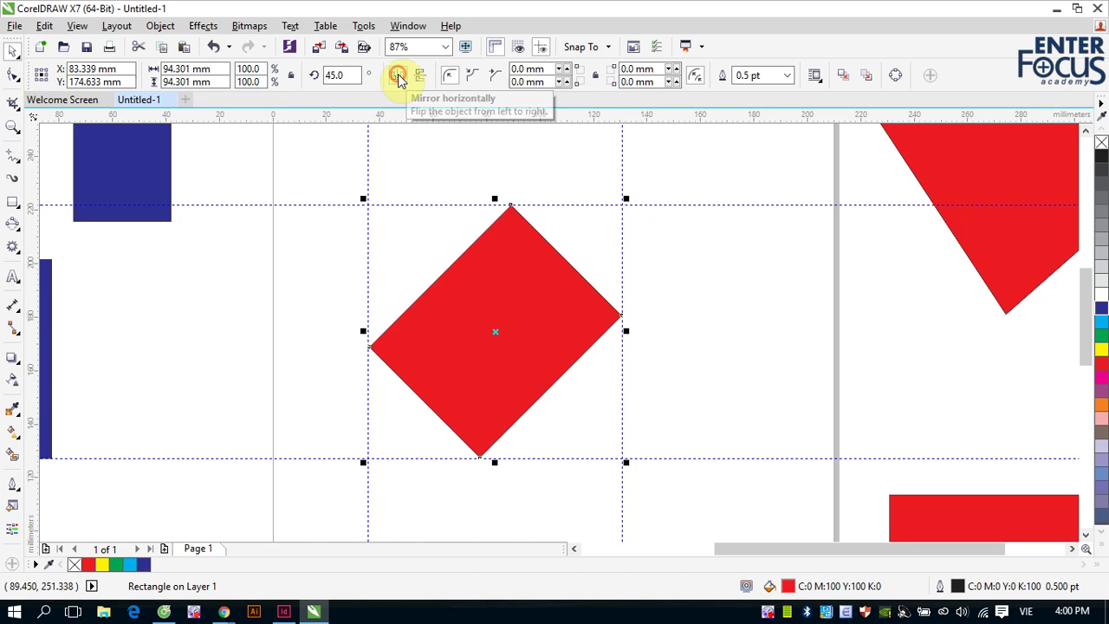
{"action": "left_click", "coordinate": [398, 76]}
{"action": "left_click", "coordinate": [398, 76]}
{"action": "left_click", "coordinate": [398, 76]}
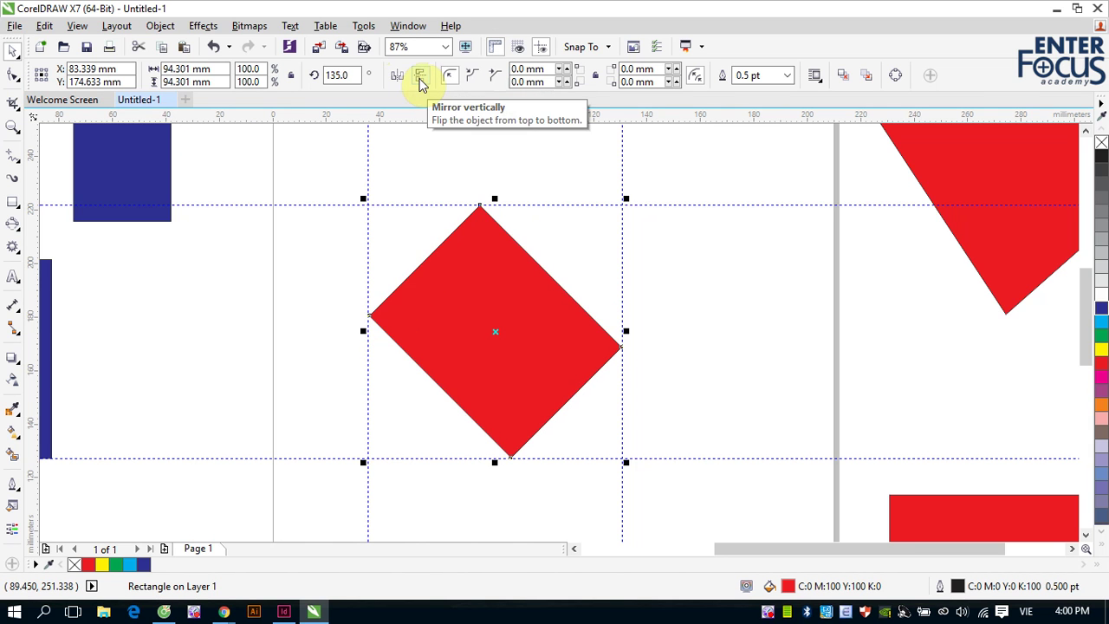
- Mirror the tilted red rectangle vertically about its centre several times within the four guidelines
{"action": "left_click", "coordinate": [420, 78]}
{"action": "left_click", "coordinate": [419, 78]}
{"action": "left_click", "coordinate": [419, 78]}
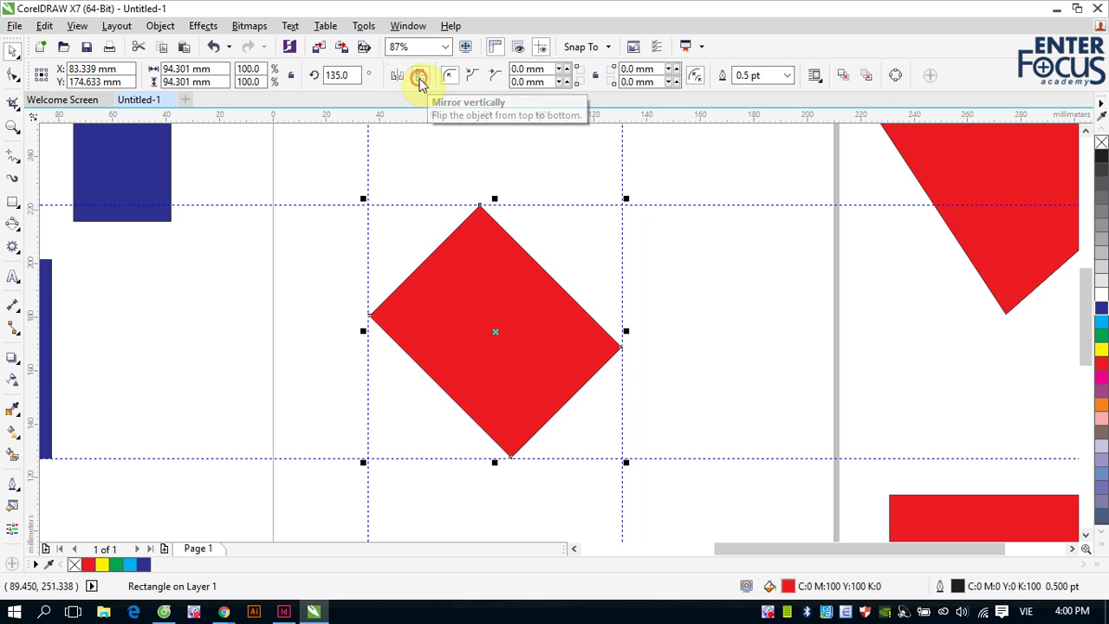
{"action": "left_click", "coordinate": [419, 78]}
{"action": "left_click", "coordinate": [419, 78]}
{"action": "left_click", "coordinate": [420, 78]}
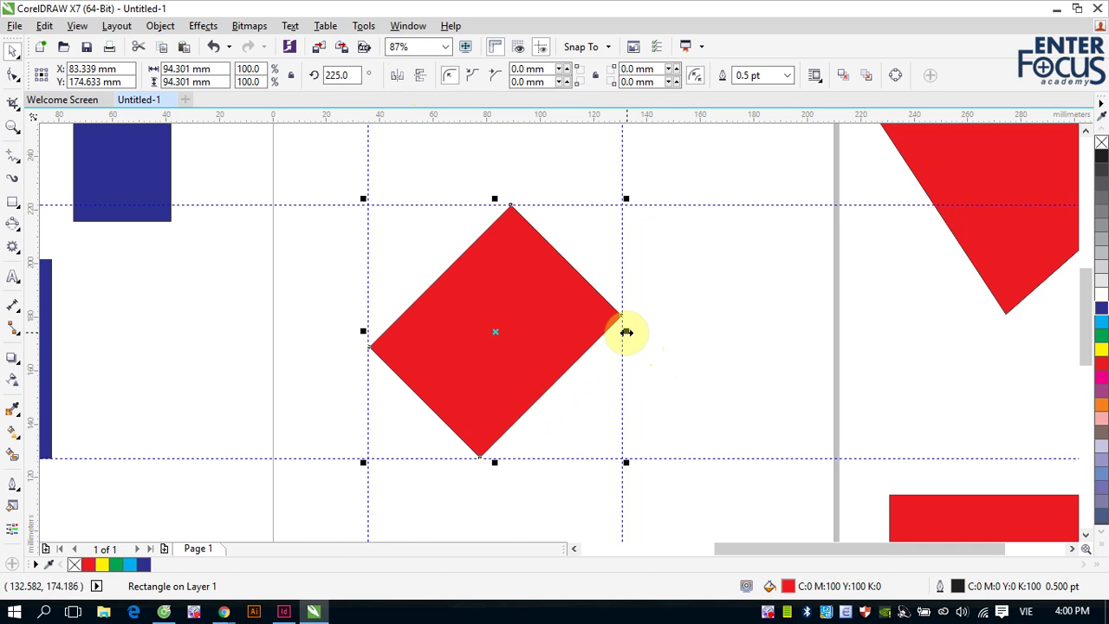
- Try flipping the tilted red rectangle across its left side, once at a free width and once constrained to full width, undoing each flip
{"action": "left_click_drag", "start_coordinate": [626, 332], "coordinate": [182, 316]}
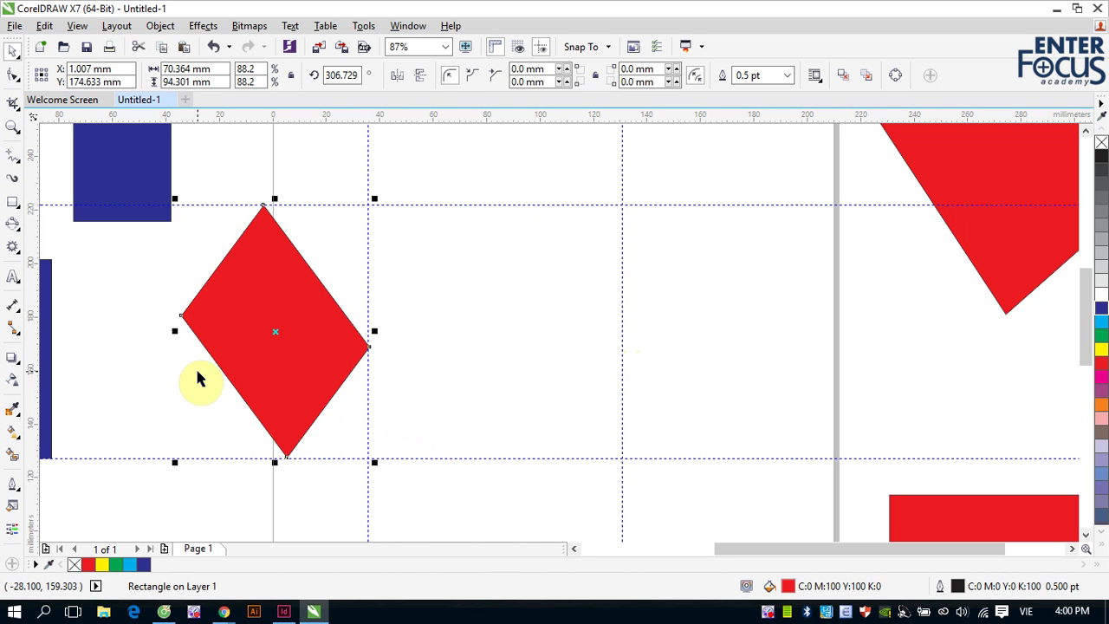
{"action": "key", "text": "ctrl+z"}
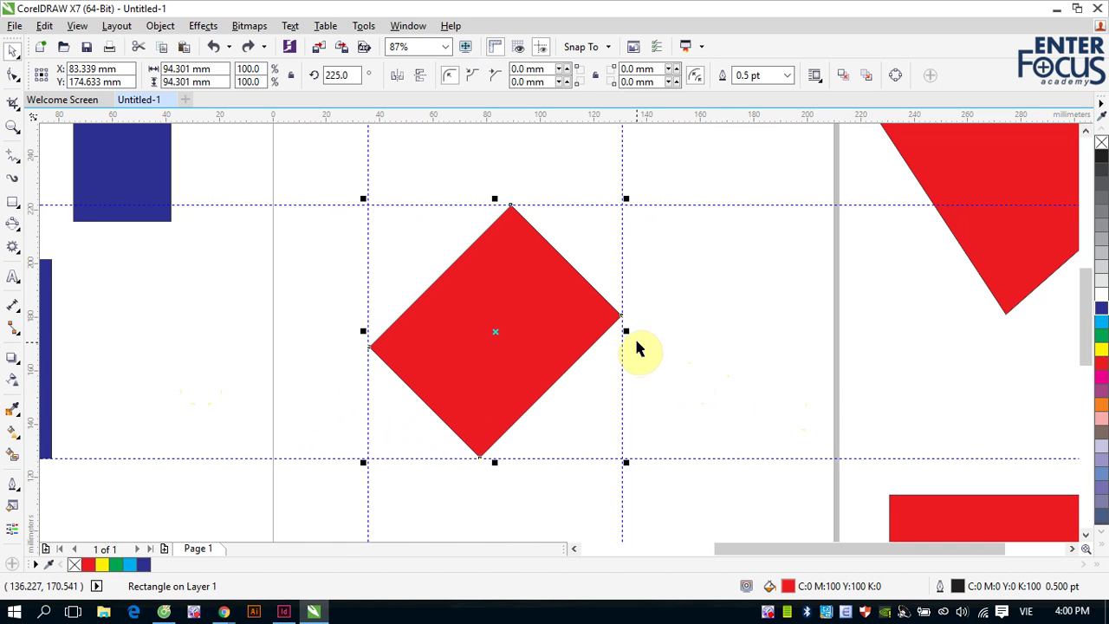
{"action": "left_click_drag", "start_coordinate": [625, 330], "coordinate": [304, 335]}
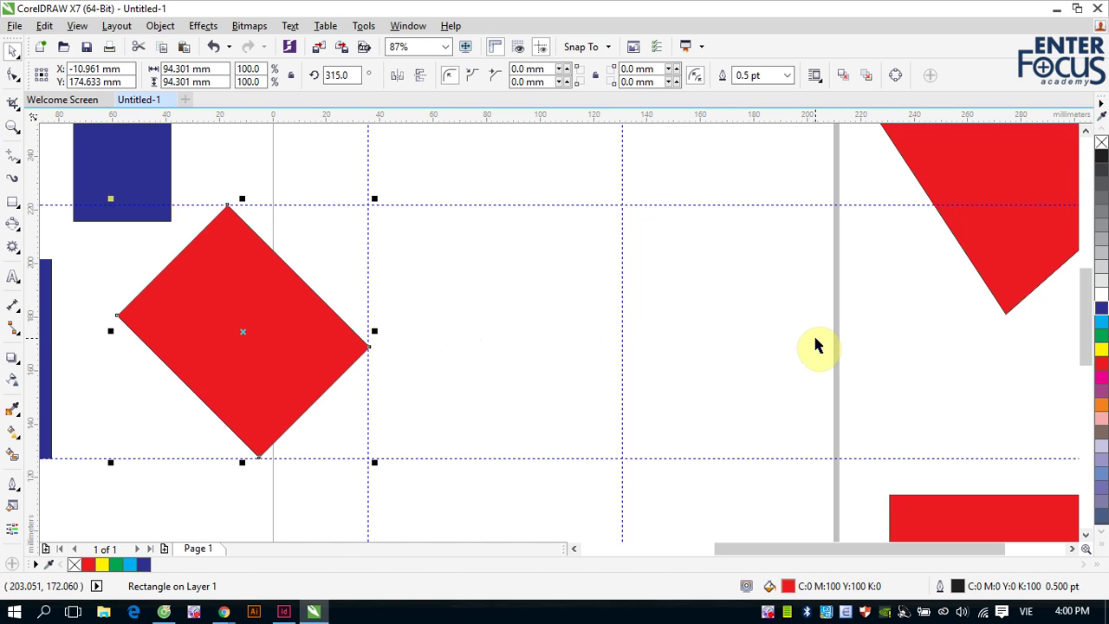
{"action": "key", "text": "ctrl+r"}
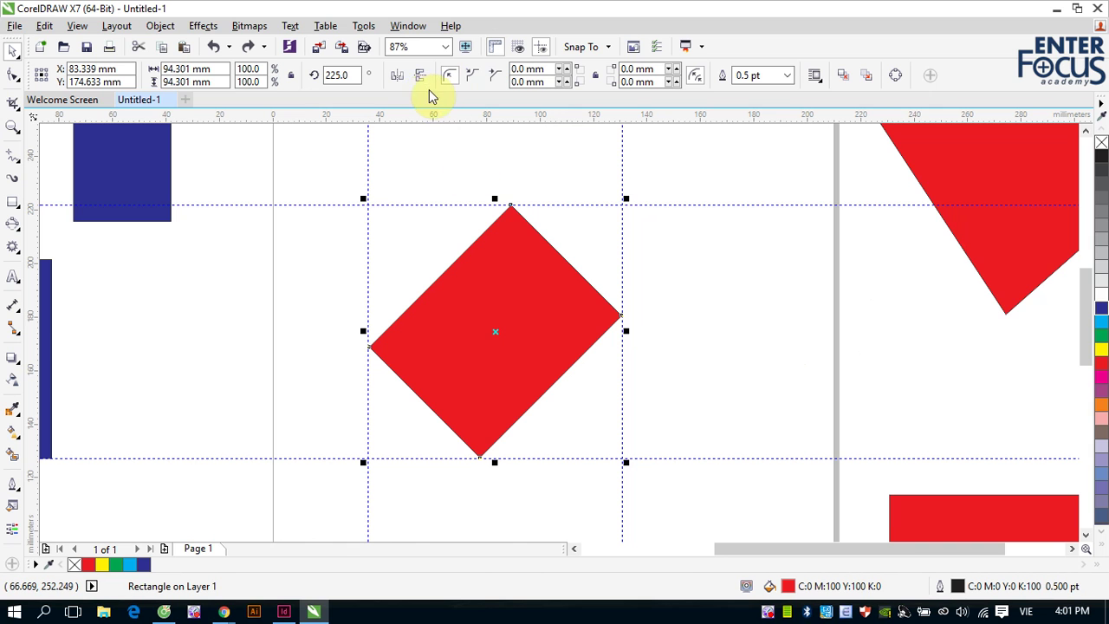
- Mirror the tilted red rectangle horizontally in place and flip it at 100% size across the left vertical guideline
{"action": "left_click", "coordinate": [400, 77]}
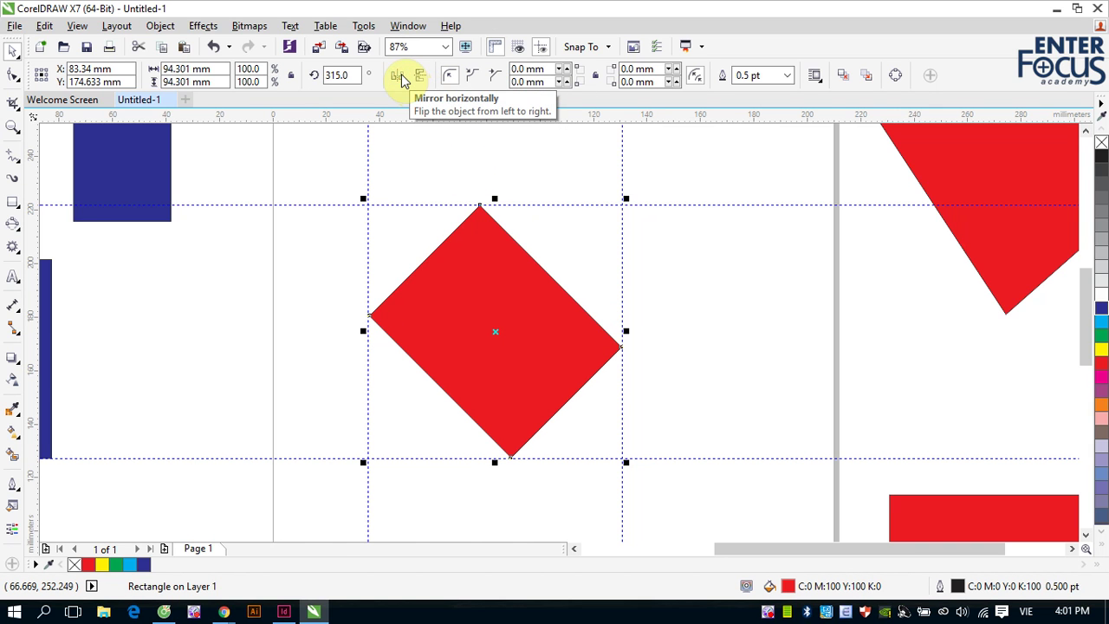
{"action": "left_click", "coordinate": [507, 338]}
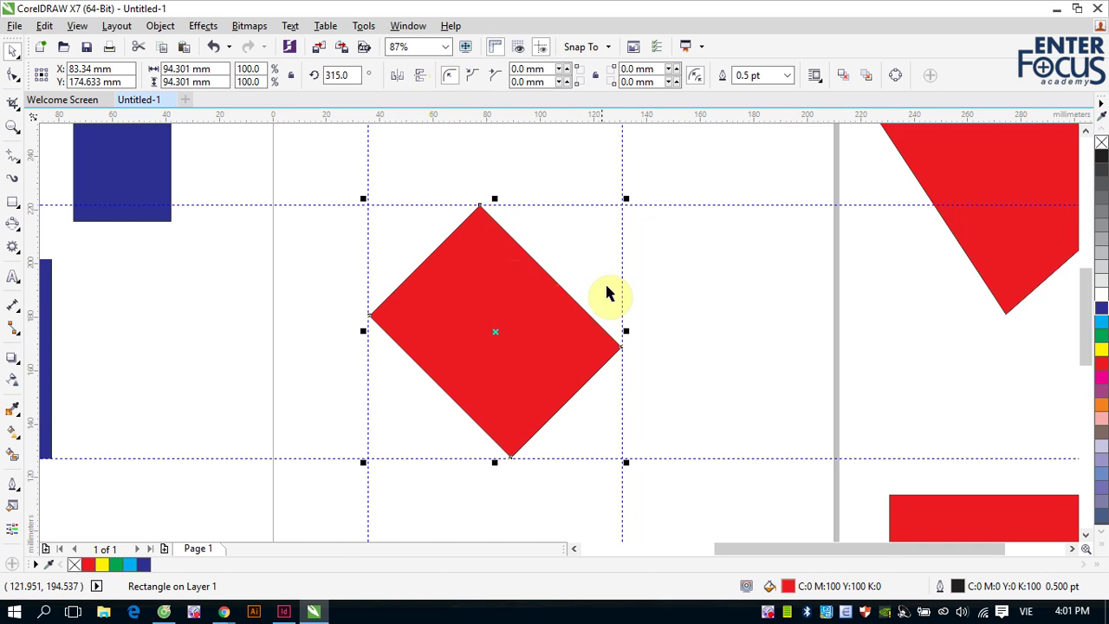
{"action": "left_click_drag", "start_coordinate": [625, 331], "coordinate": [322, 314]}
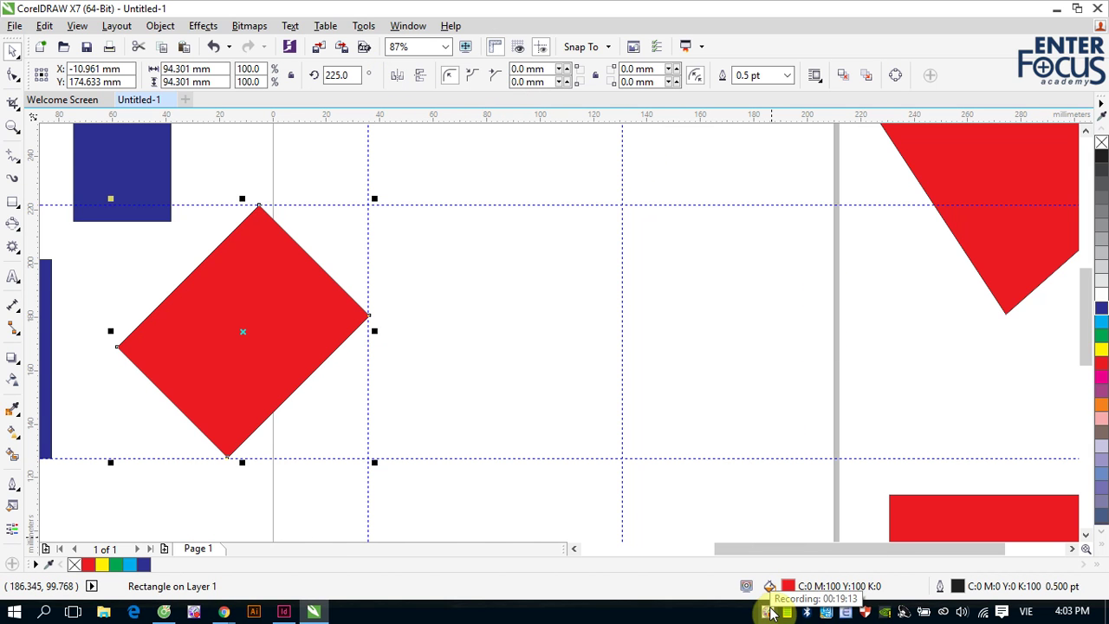
{"action": "right_click", "coordinate": [770, 612]}
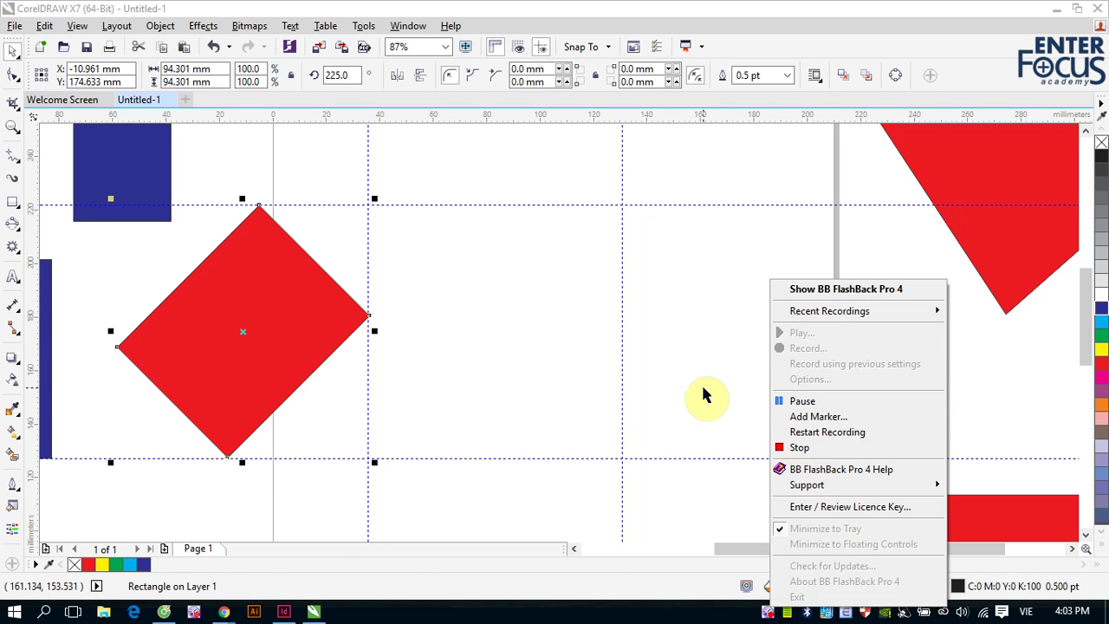
{"action": "left_click", "coordinate": [993, 399]}
{"action": "left_click", "coordinate": [272, 330]}
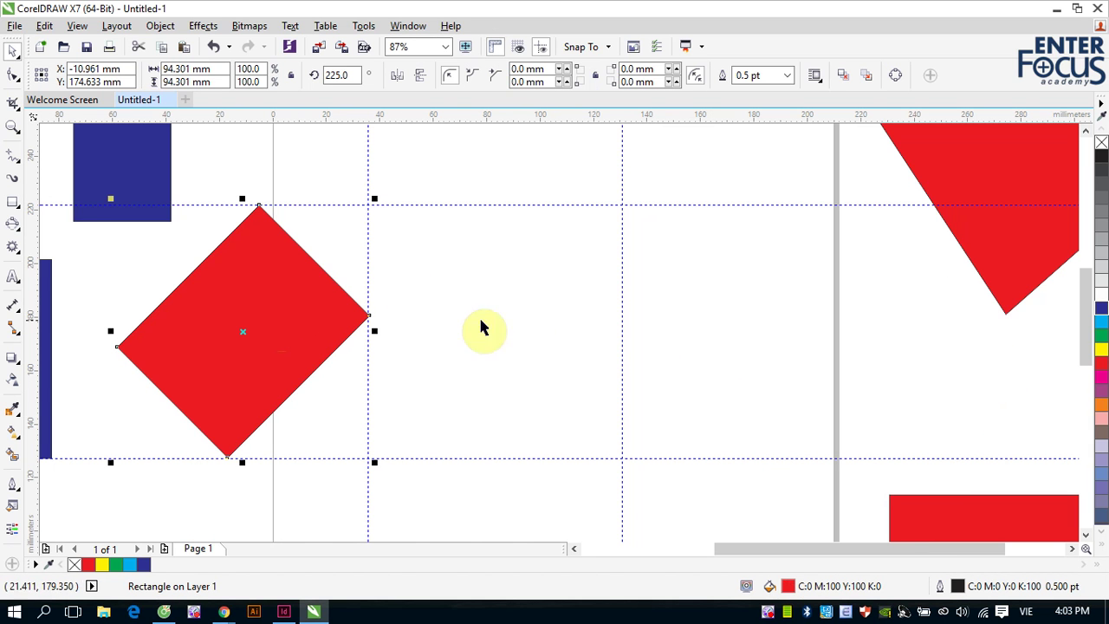
{"action": "left_click", "coordinate": [273, 291]}
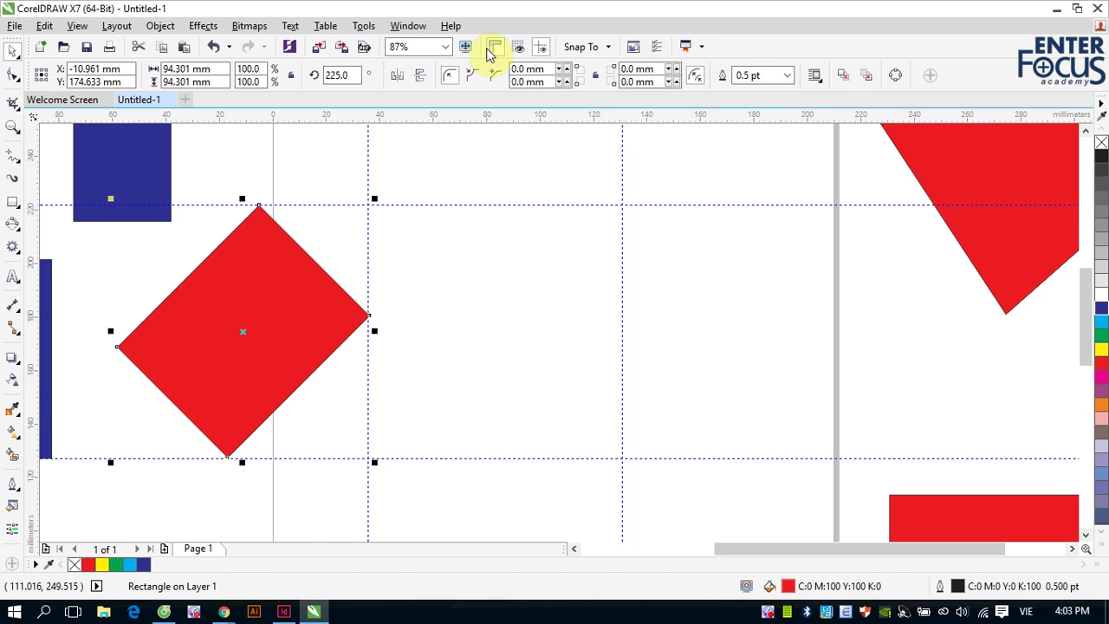
- Examine the Constrain angle setting in the workspace Edit options, leaving it as it is, and deselect the red rectangle
{"action": "left_click", "coordinate": [364, 27]}
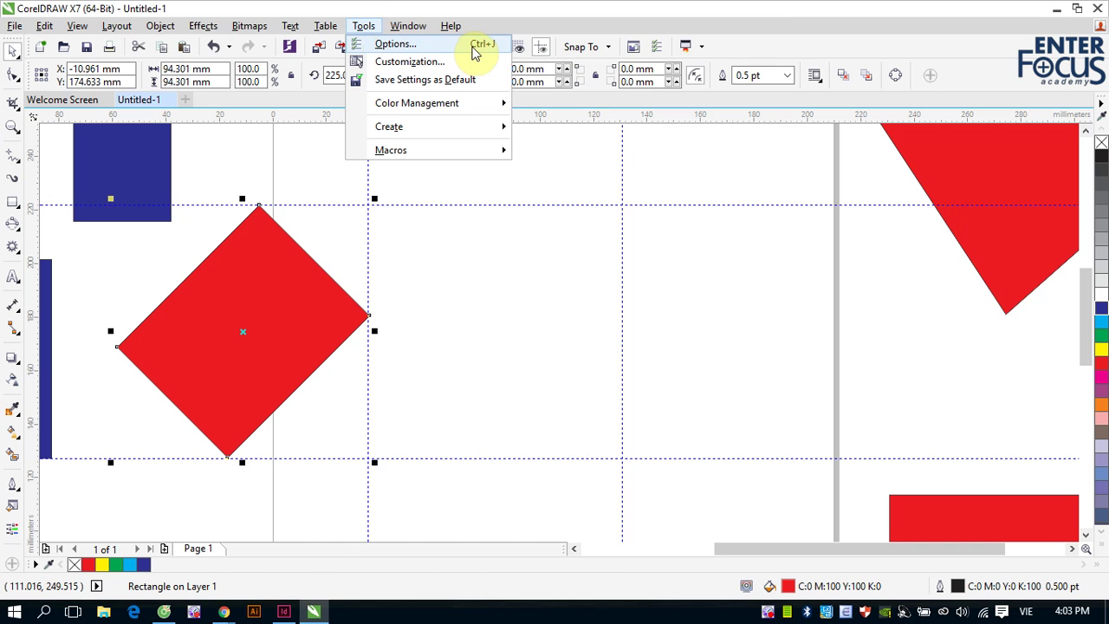
{"action": "left_click", "coordinate": [770, 26]}
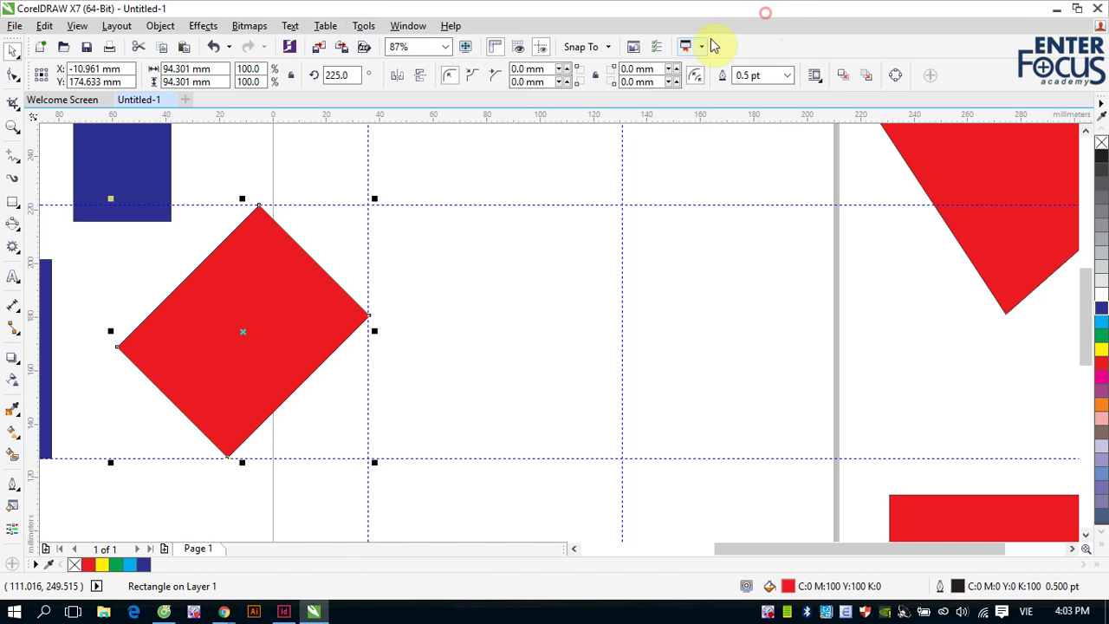
{"action": "left_click", "coordinate": [656, 54]}
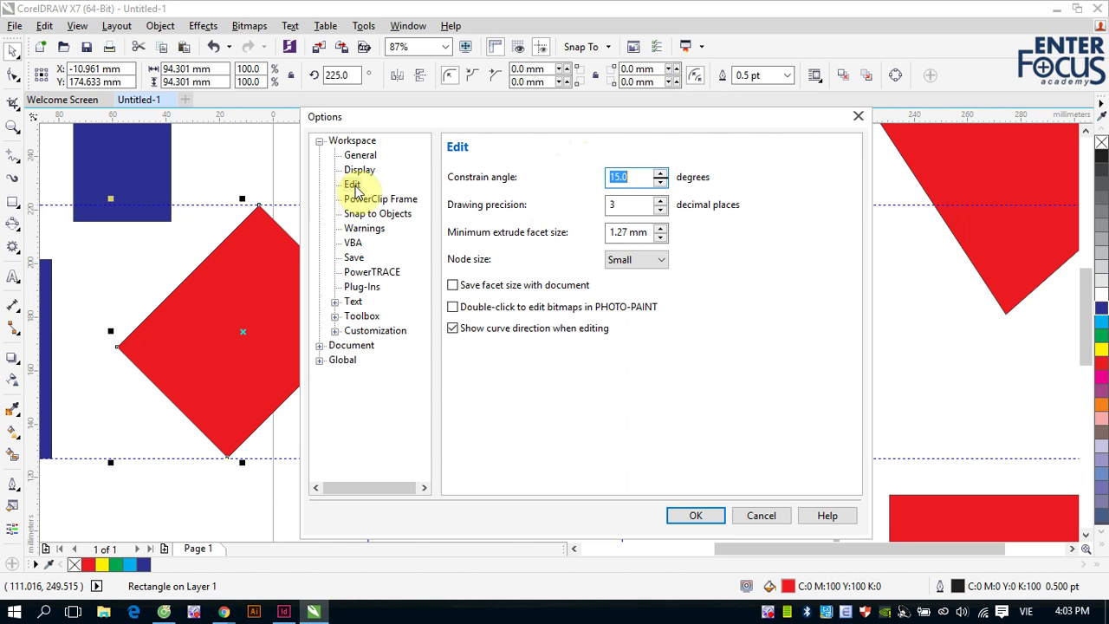
{"action": "left_click", "coordinate": [354, 187]}
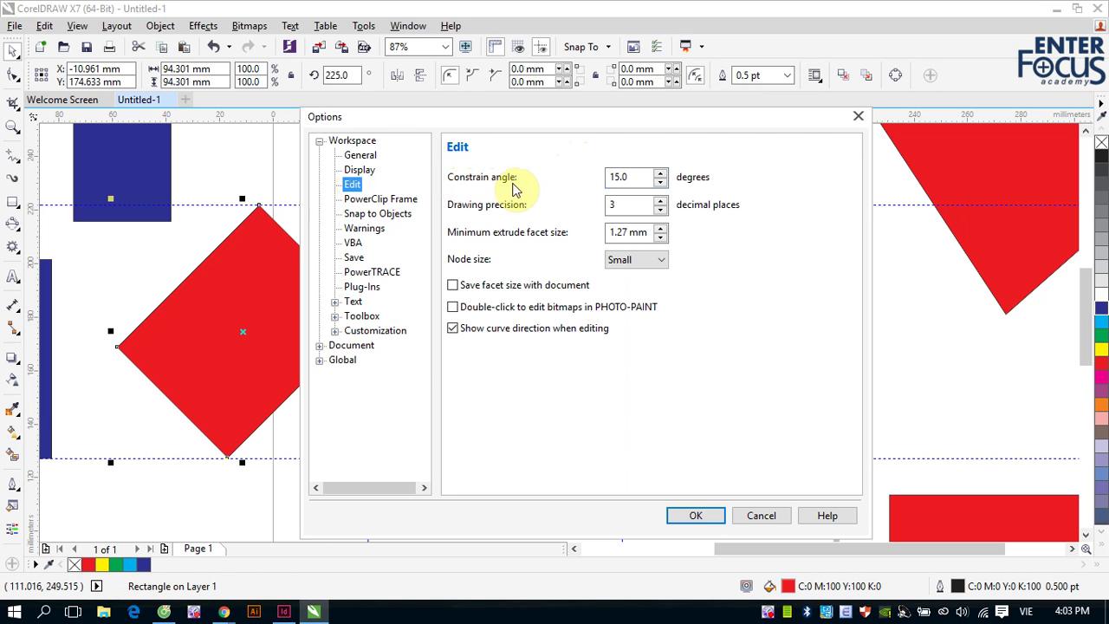
{"action": "double_click", "coordinate": [626, 182]}
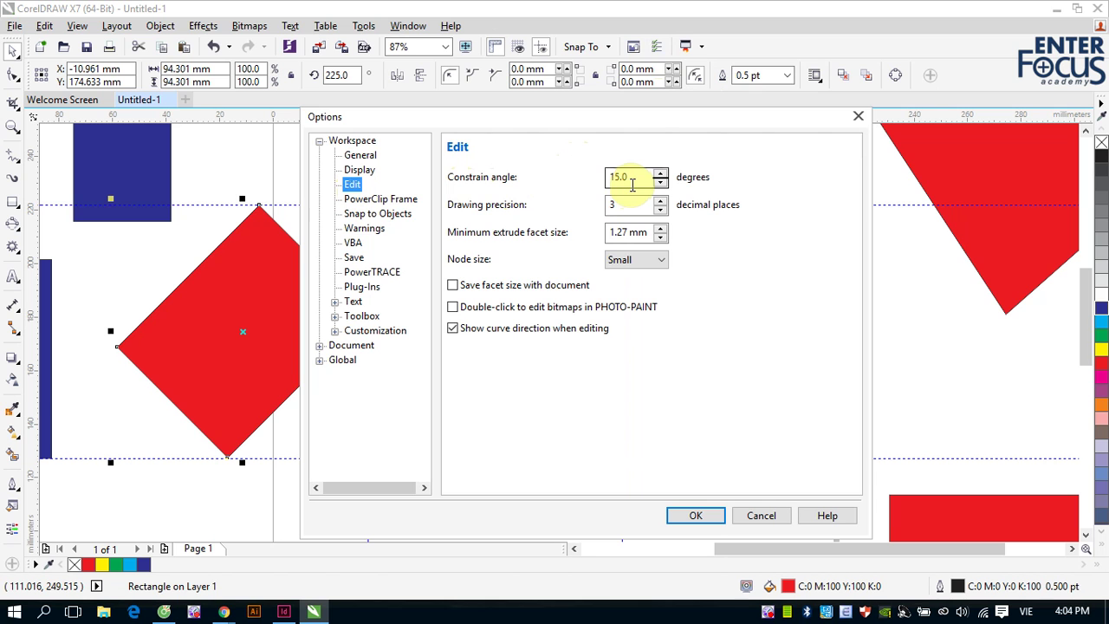
{"action": "left_click", "coordinate": [632, 182]}
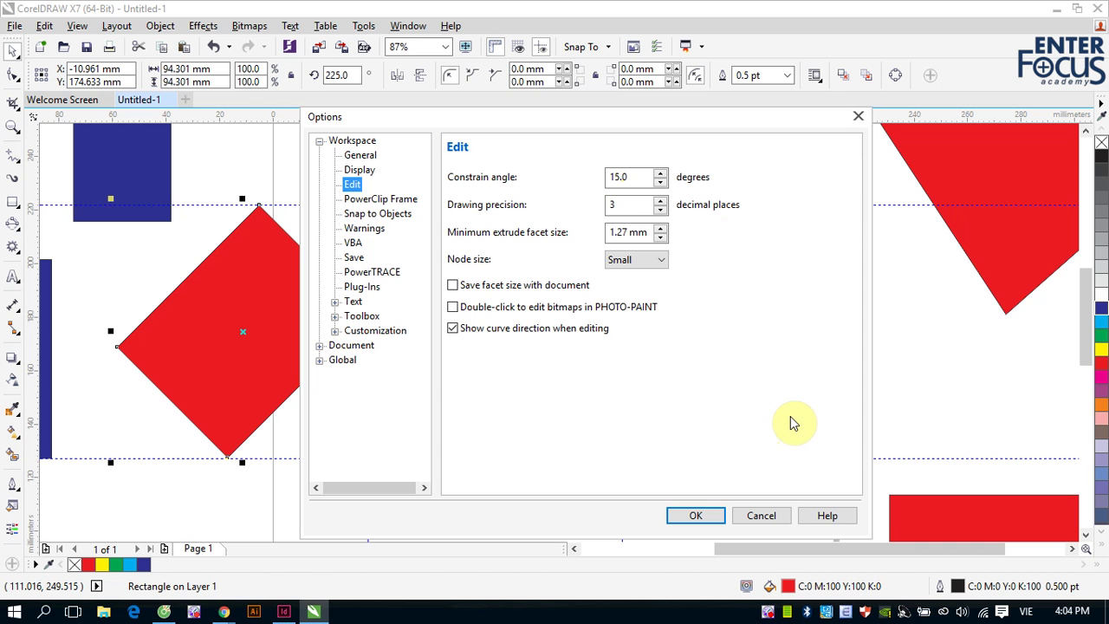
{"action": "left_click", "coordinate": [764, 516]}
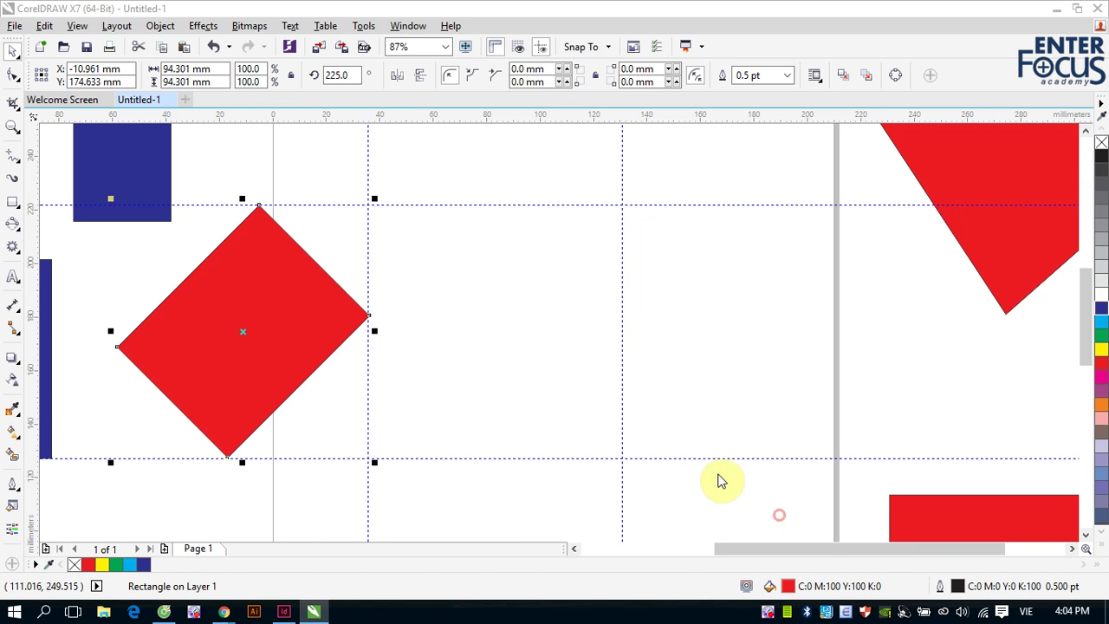
{"action": "left_click", "coordinate": [678, 381]}
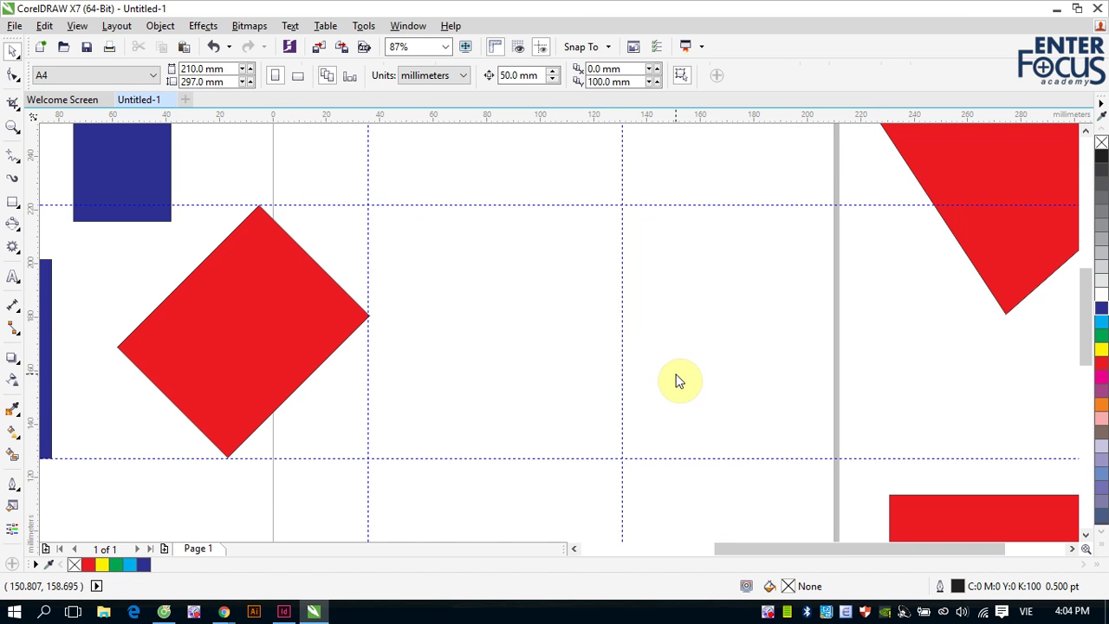